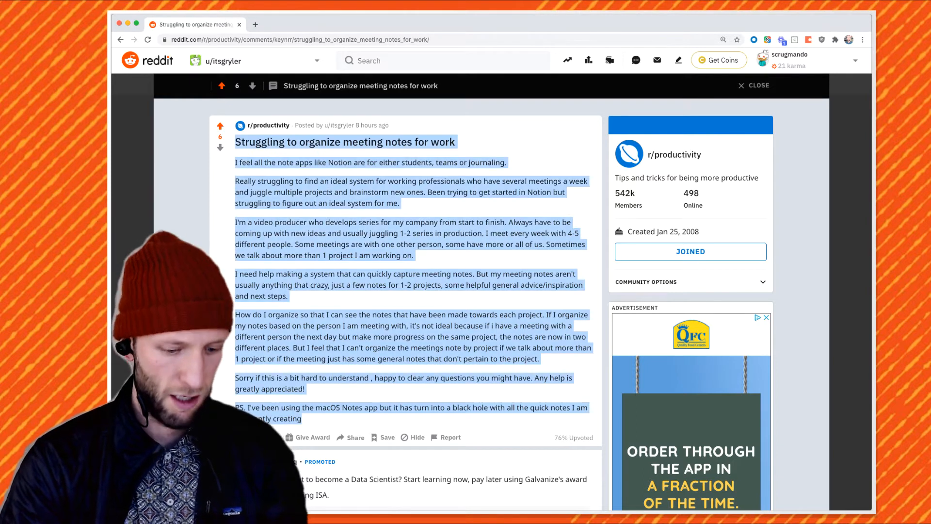
Start a new Coda doc via coda.new and paste in the copied Reddit post
key("super+t")
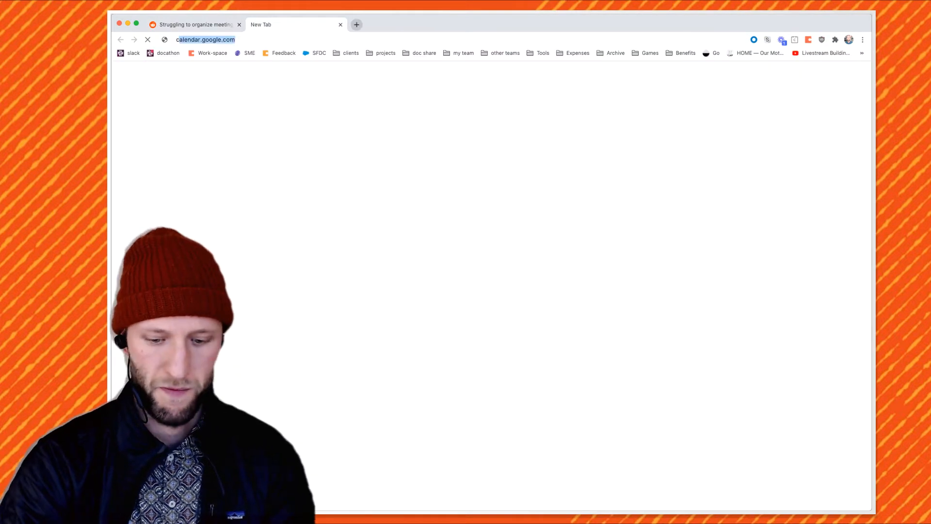
key("Return")
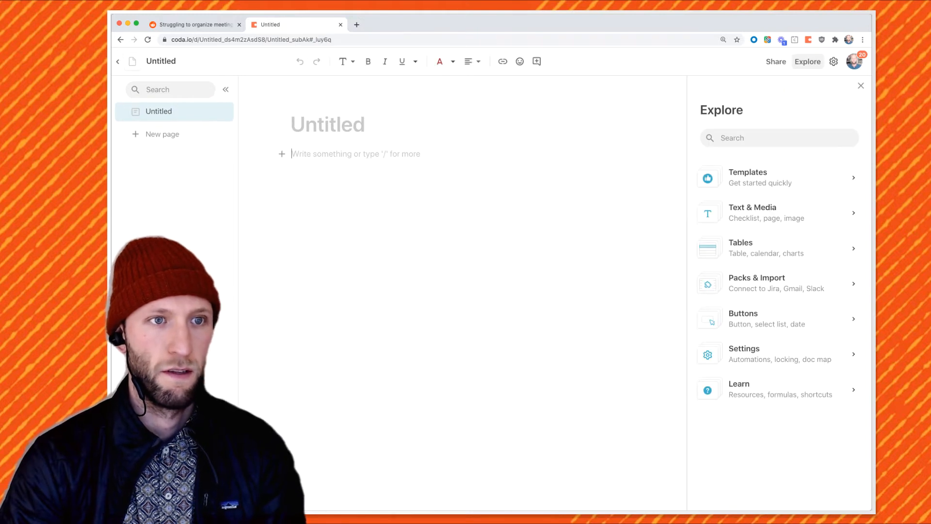
type("Struggling to organize meeting notes for work I feel all the note apps like Notion are for either students, teams or journaling. Really struggling to find an ideal system for working professionals who have several meetings a week and juggle multiple projects and brainstorm new ones. Been trying to get started in Notion but struggling to figure out an ideal system for me. I'm a video producer who develops series for my company from start to finish. Always have to be coming up with new ideas and usually juggling 1-2 series in production. I meet every week with 4-5 different people. Some meetings are with one other person, some have more or all of us. Sometimes we talk about more than 1 project I am working on. I need help making a system that can quickly capture meeting notes. But my meeting notes aren't usually anything that crazy, just a few notes for 1-2 projects, some helpful general advice/inspiration and next steps. How do I organize so that I can see the notes that have been made towards each project. If I organize my notes based on the person I am meeting with, it's not ideal because if i have a meeting with a different person the next day but make more progress on the same project, the notes are now in two different places. But I feel that I can't organize the meetings note by project if we talk about more than 1 project or if the meeting just has some general notes that don't pertain to the project. Sorry if this is a bit hard to understand , happy to clear any questions you might have. Any help is greatly appreciated! PS. I've been using the macOS Notes app but it has turn into a black hole with all the quick notes I am constantly creating")
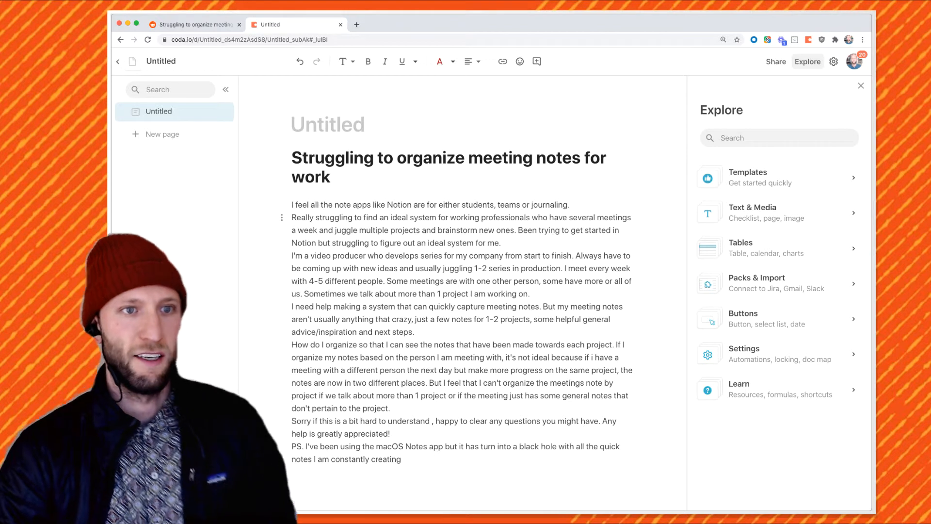
Add blank lines between the opening paragraphs and before the video producer paragraph
key("Return")
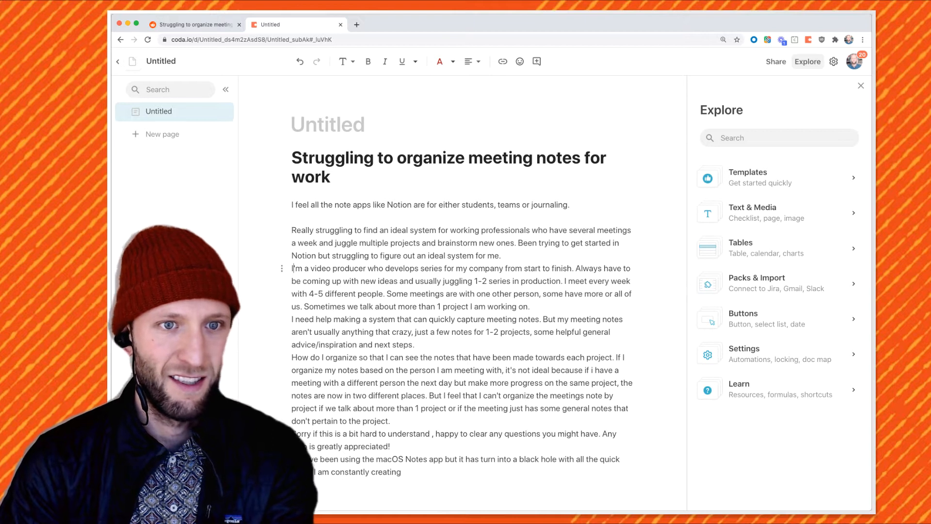
key("Return")
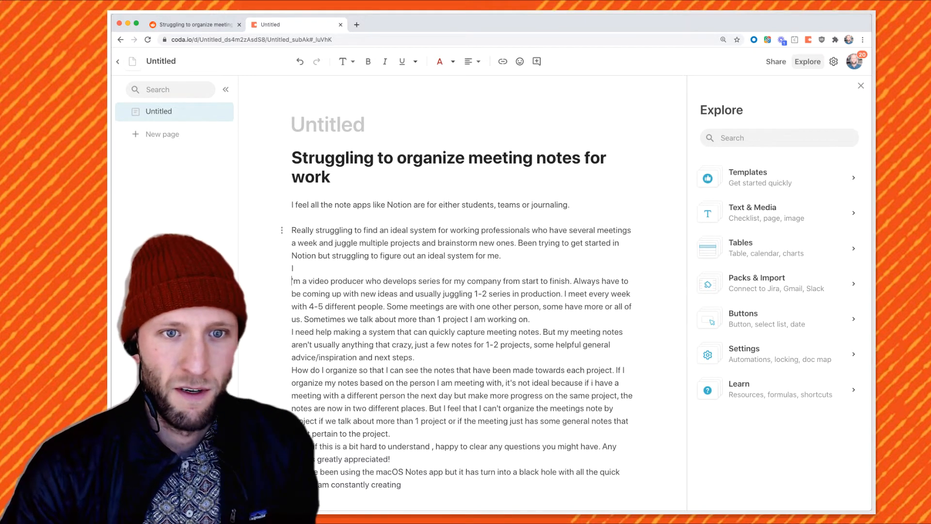
left_click_drag(569, 230, 419, 242)
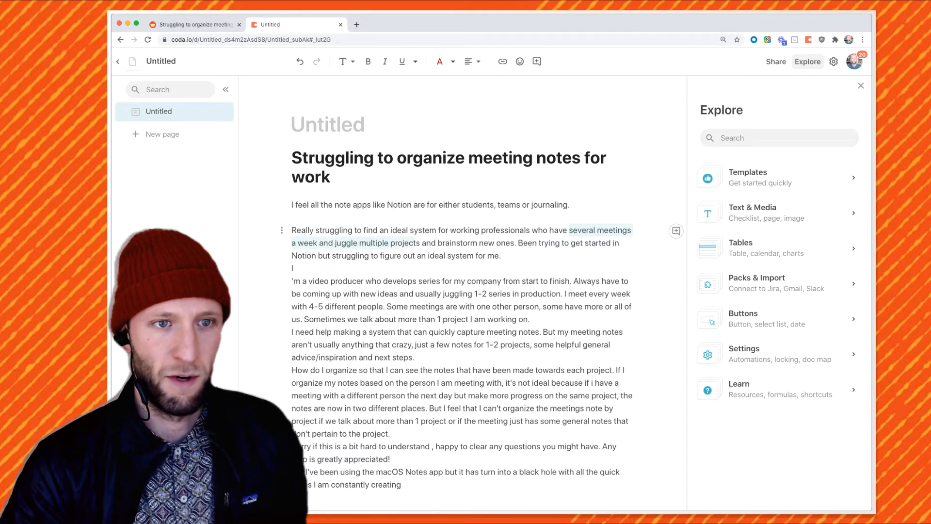
scroll(417, 305, "down", 2)
left_click(388, 410)
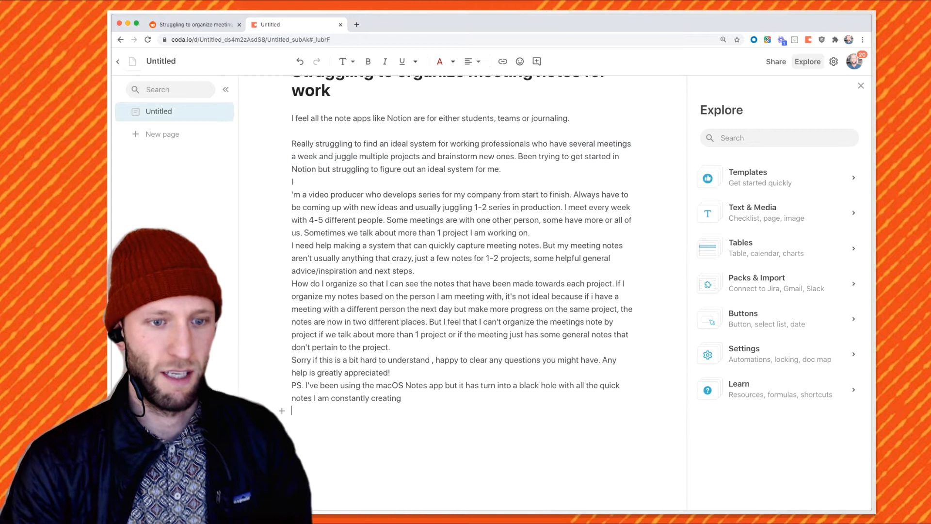
Start a Solution list below the post with Meetings and Projects
key("Return")
key("Return")
type("Solution ")
type("Meetings")
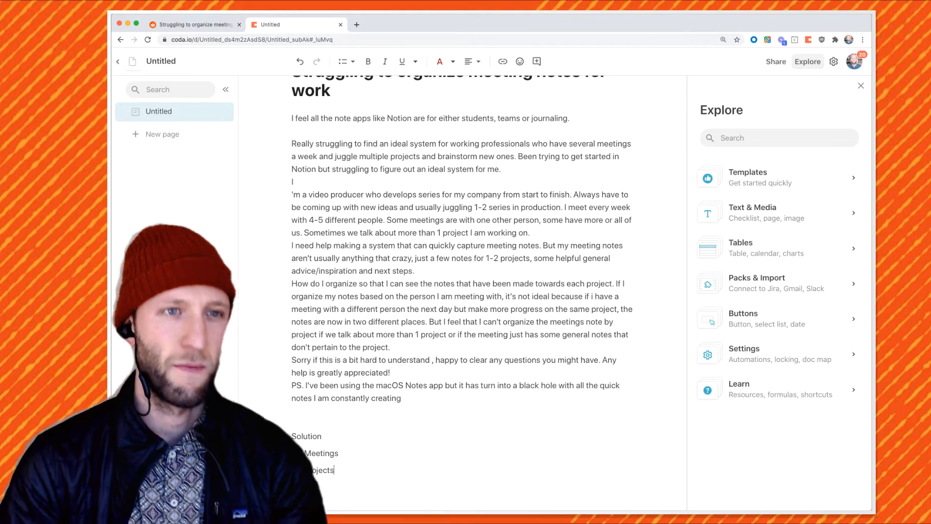
scroll(461, 257, "up", 2)
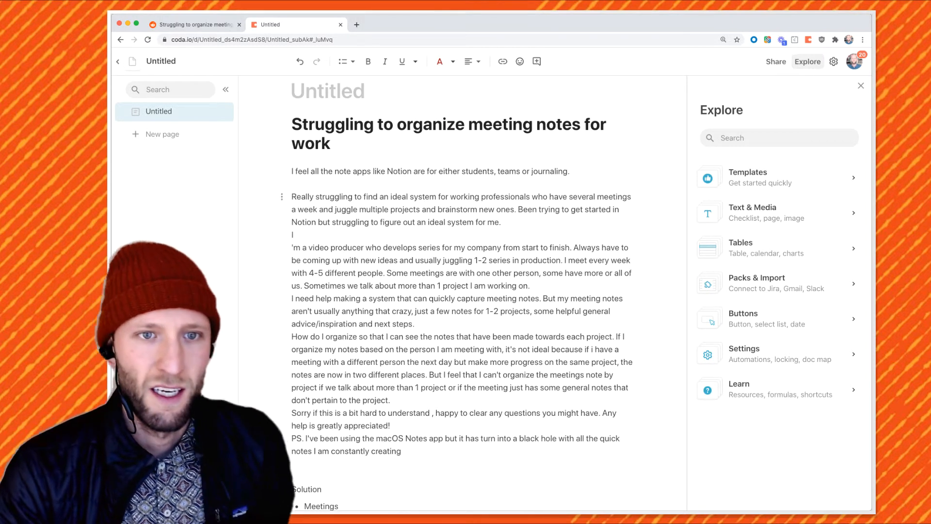
Fix the stray line break after 'I' and add a Use case list with Video producer and Series
left_click(531, 285)
key("Return")
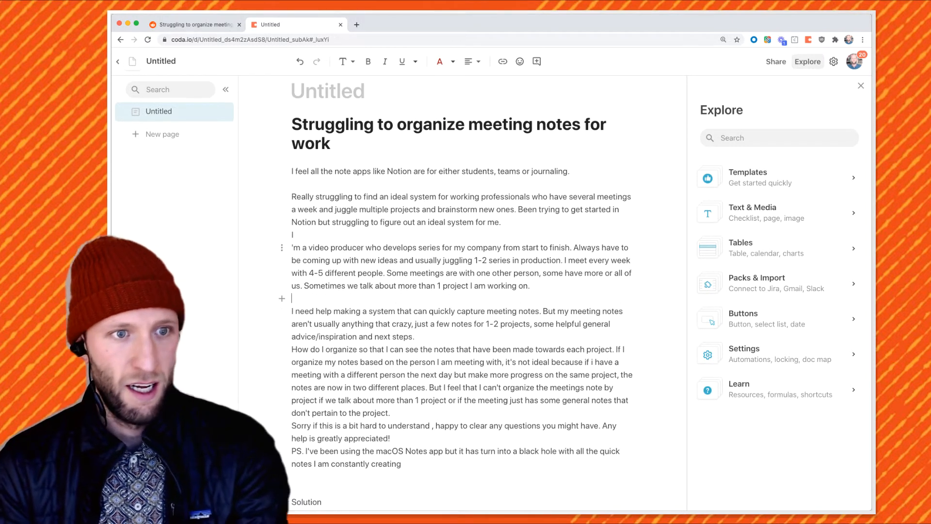
scroll(530, 286, "down", 3)
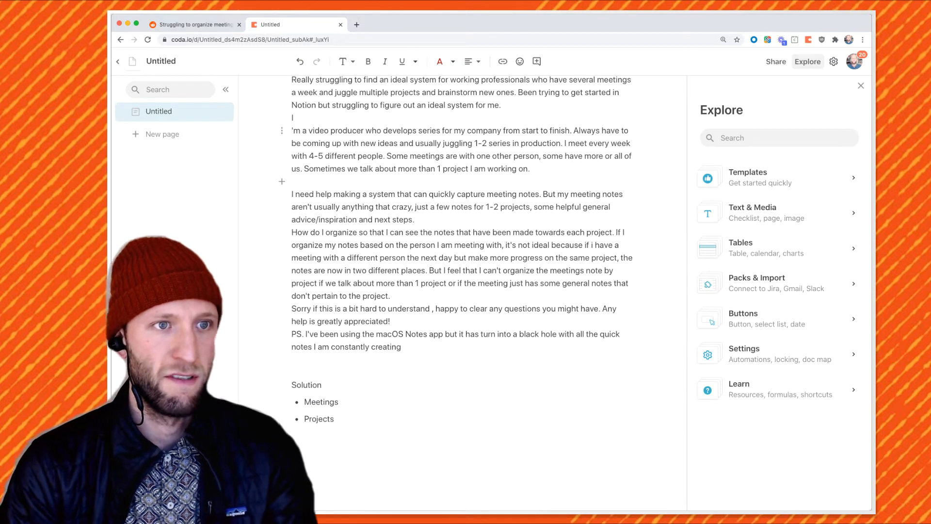
key("BackSpace")
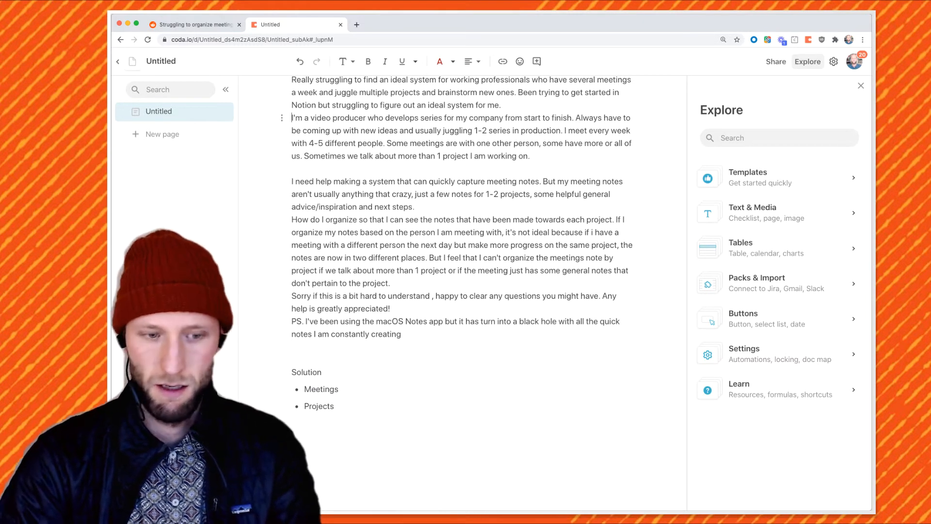
key("Return")
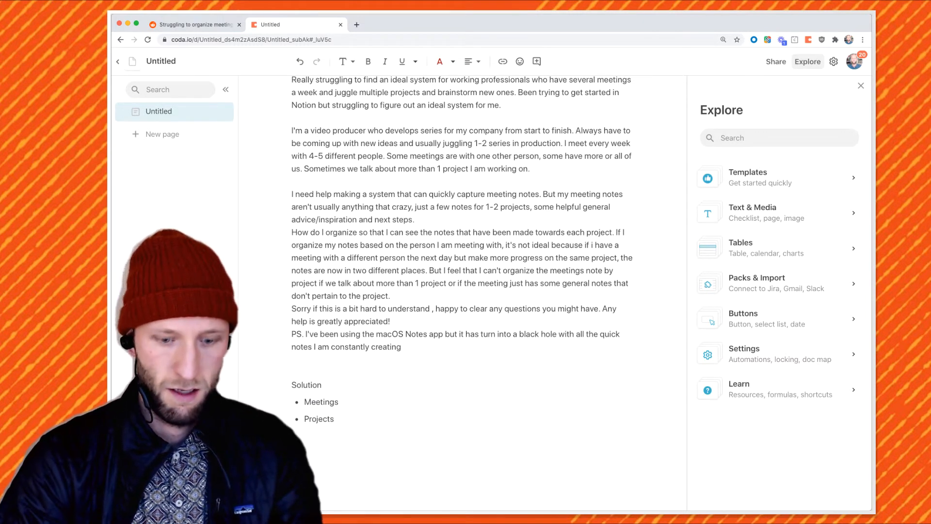
type("se")
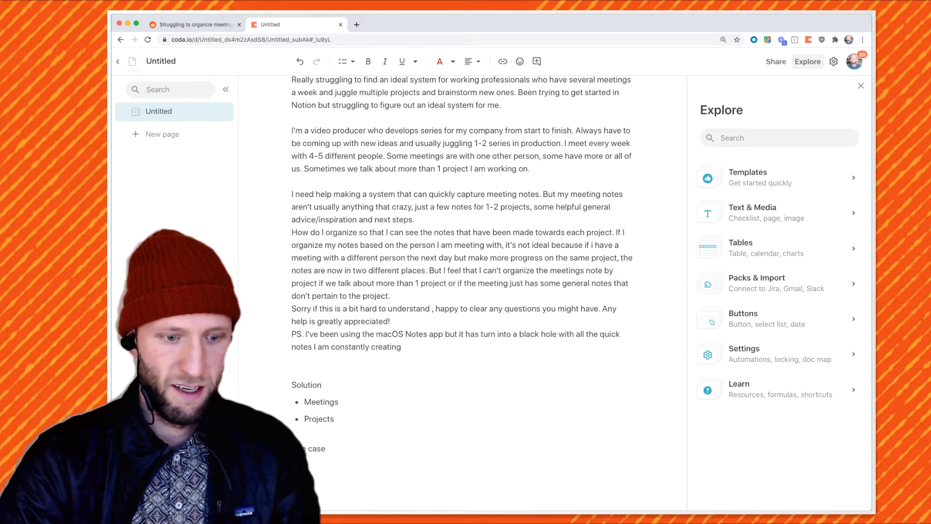
type("Video produc")
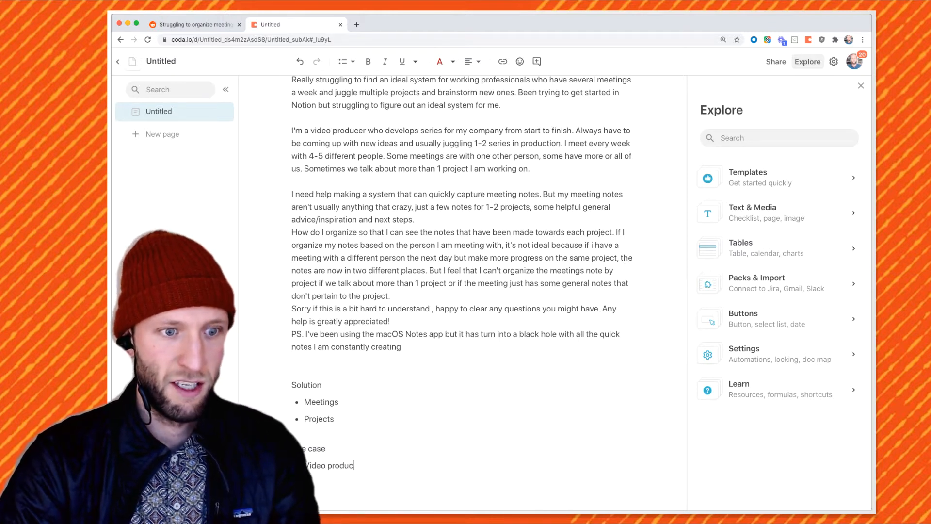
type("er")
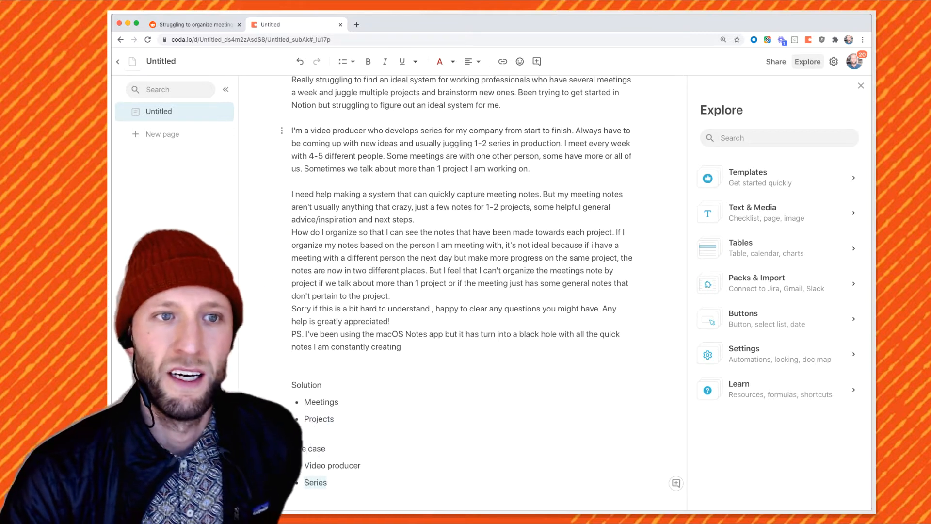
left_click(339, 402)
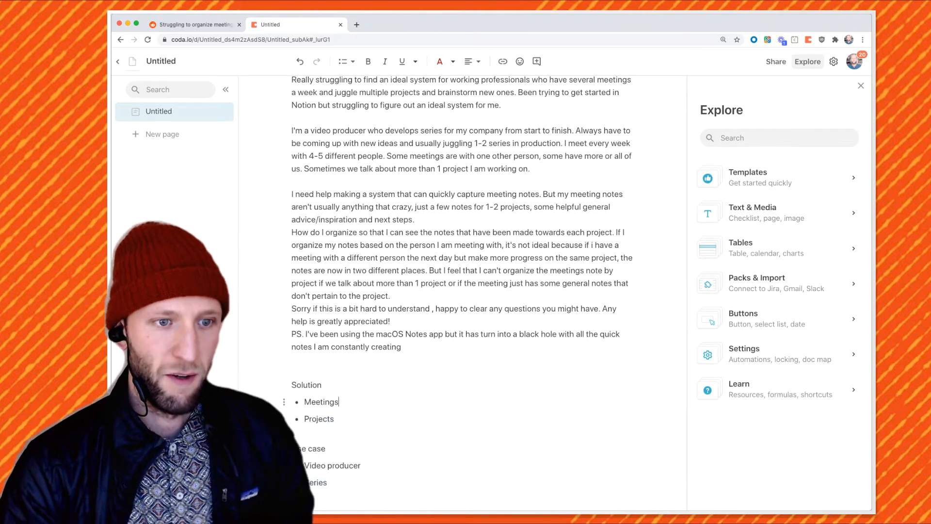
Nest Sometimes 1 and Multiple under Meetings, and Series under Projects
key("Return")
key("Tab")
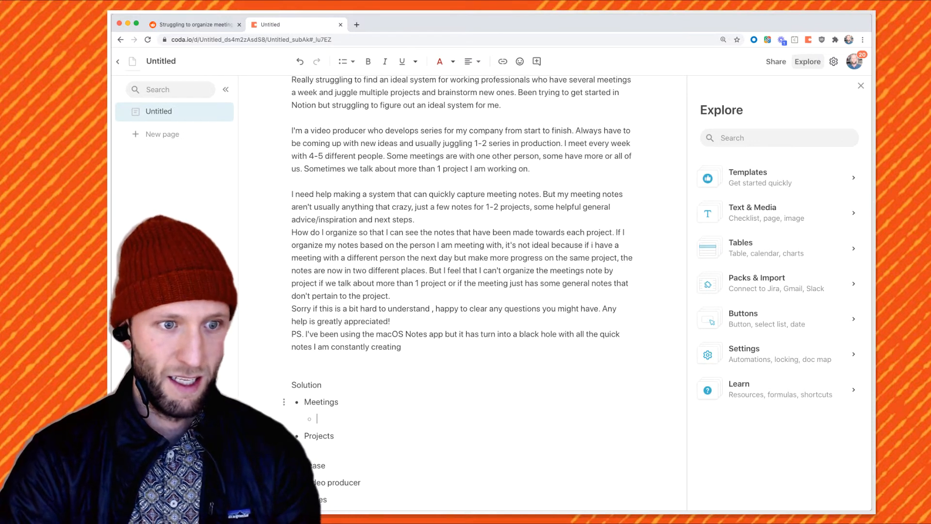
type("Sometimes 1")
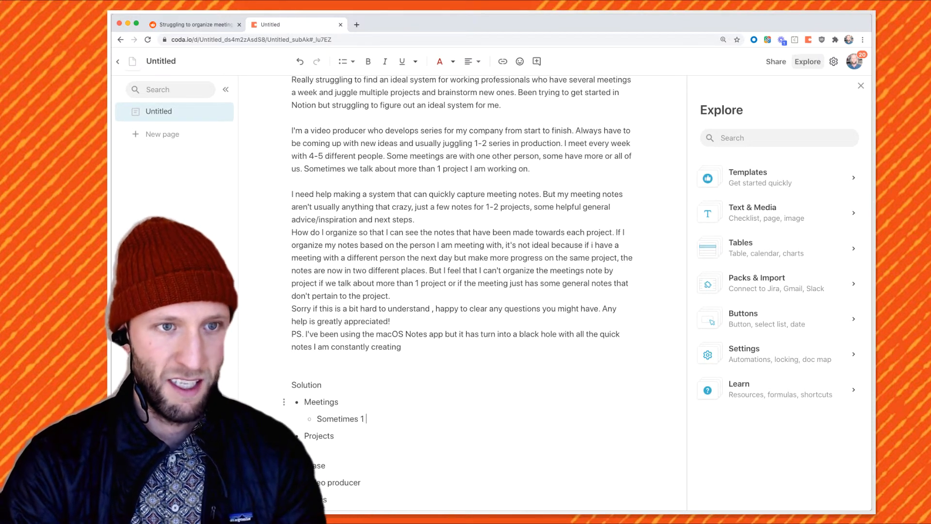
key("Return")
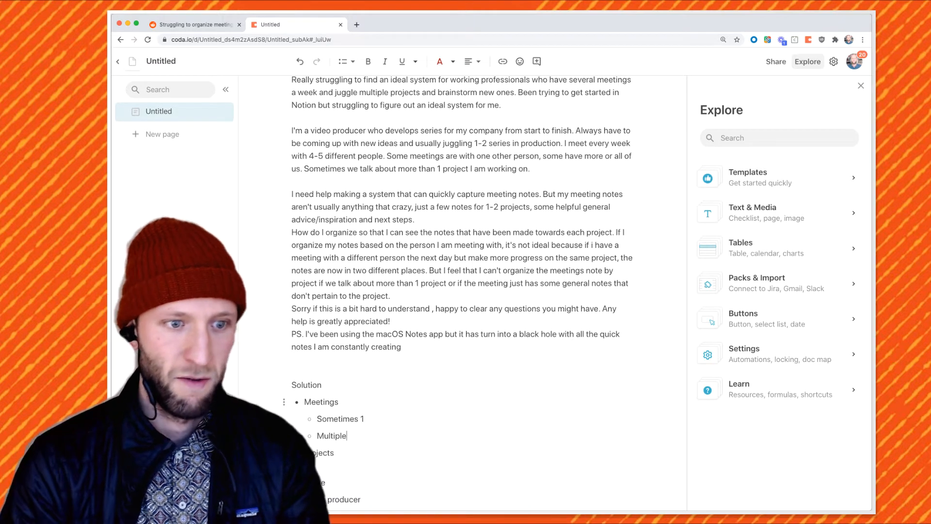
scroll(335, 401, "down", 1)
left_click(336, 452)
key("Return")
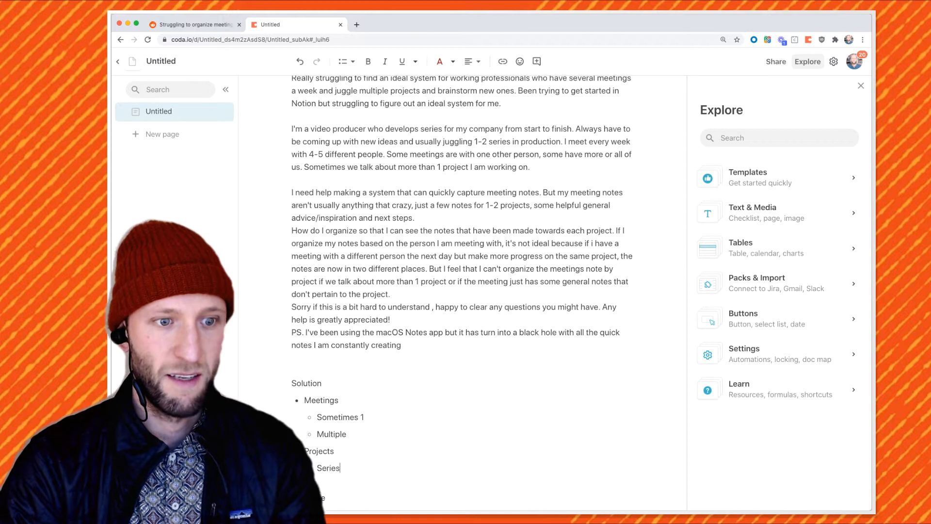
Add blank lines after the 'next steps.' and 'don't pertain to the project.' paragraphs
left_click(429, 219)
key("Return")
scroll(429, 238, "down", 1)
left_click(392, 294)
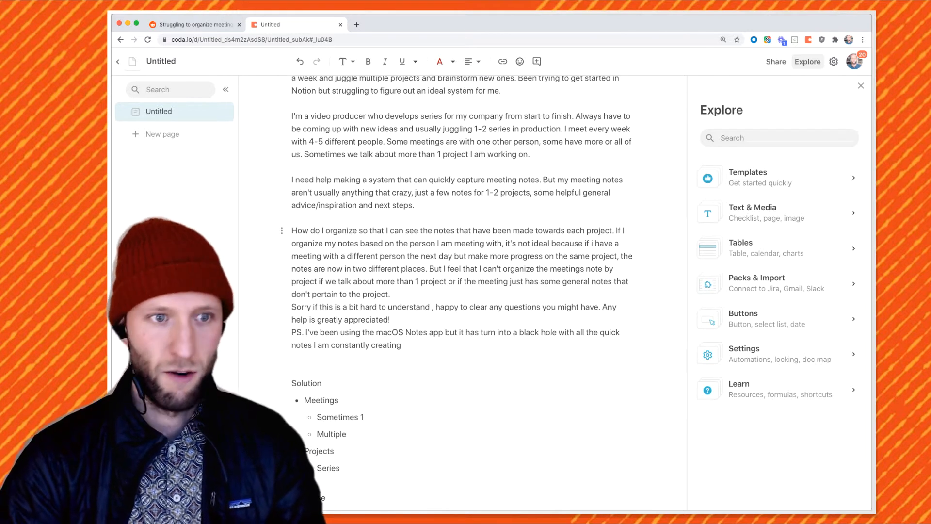
key("Return")
scroll(392, 300, "down", 1)
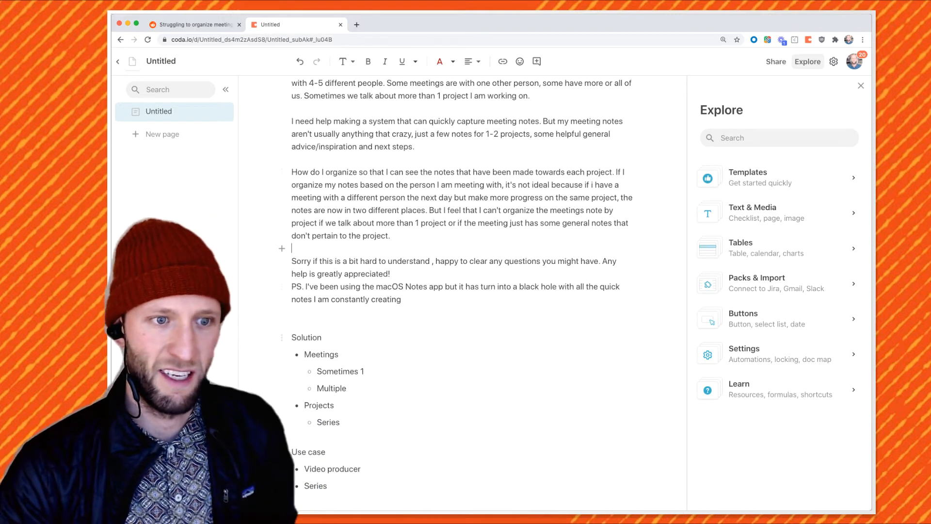
scroll(463, 293, "down", 1)
left_click_drag(334, 349, 311, 349)
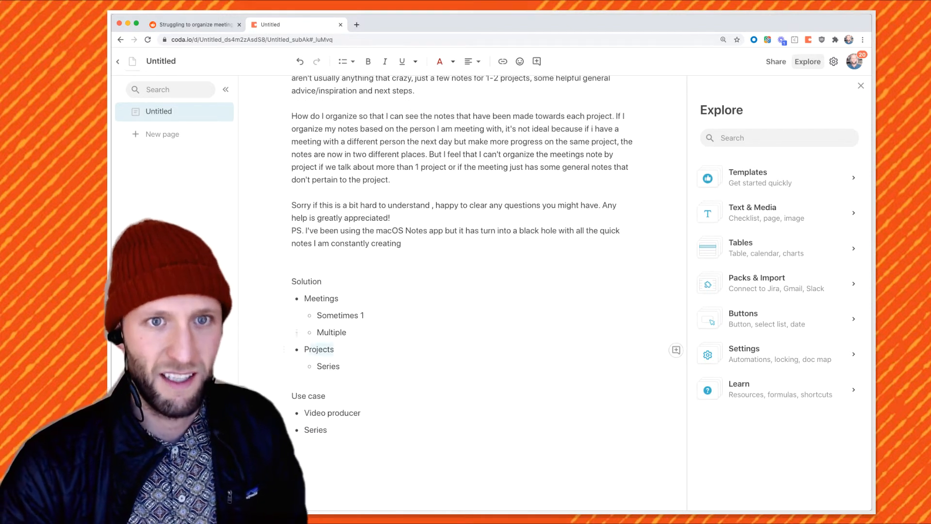
left_click(334, 349)
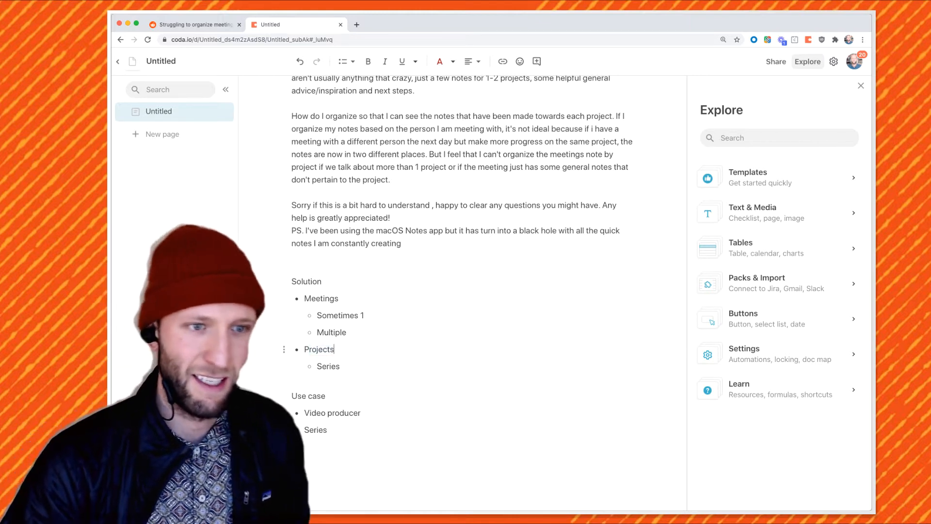
Separate the PS. paragraph and delete the stray space before the comma after 'understand'
left_click(391, 218)
key("Return")
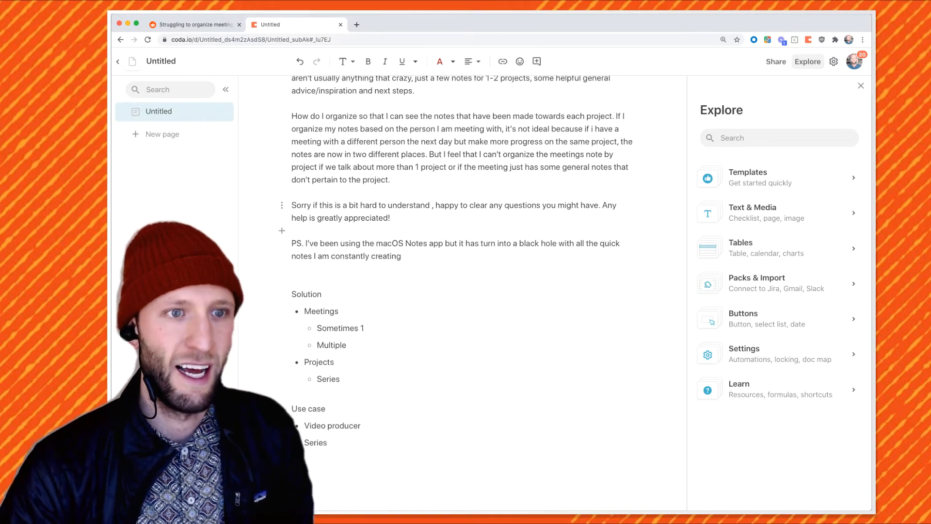
triple_click(391, 218)
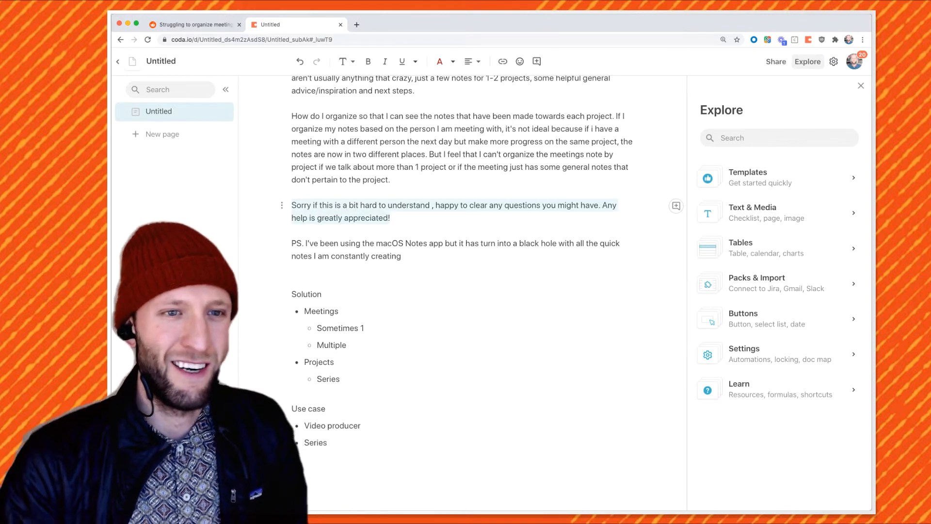
left_click(430, 205)
key("BackSpace")
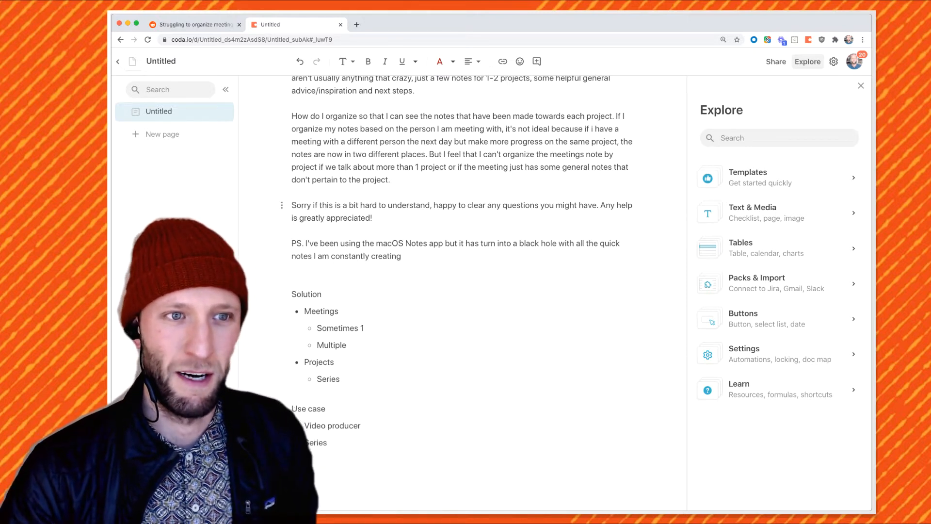
Add an empty line below the Series item at the end of the lists
scroll(334, 398, "down", 1)
left_click(335, 398)
key("Return")
key("Return")
scroll(460, 242, "down", 2)
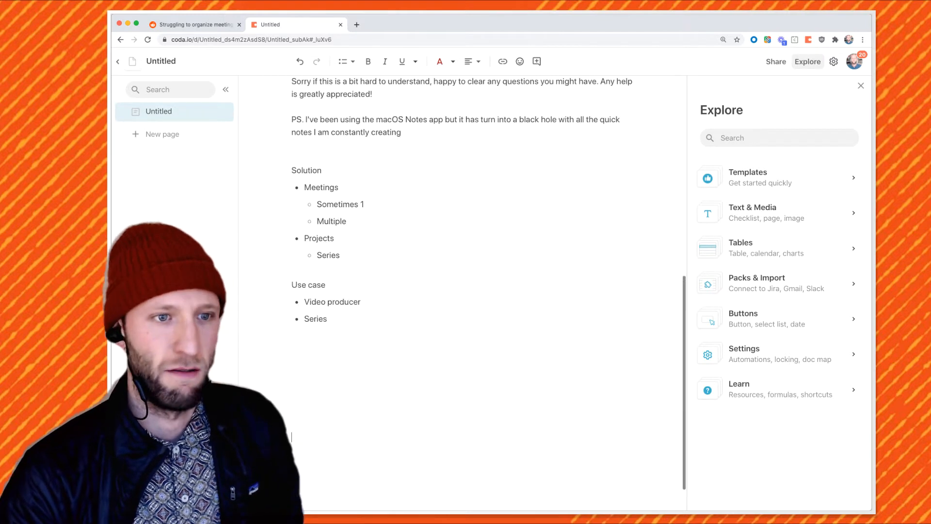
key("Up")
key("Up")
key("Up")
key("Up")
key("Up")
key("Up")
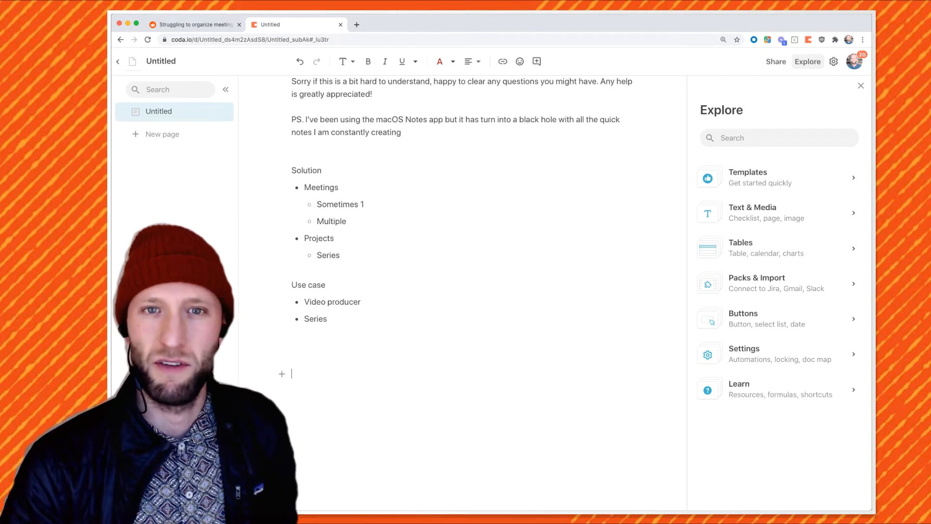
Search the template gallery for 'project' and scroll through the matching templates
left_click(778, 138)
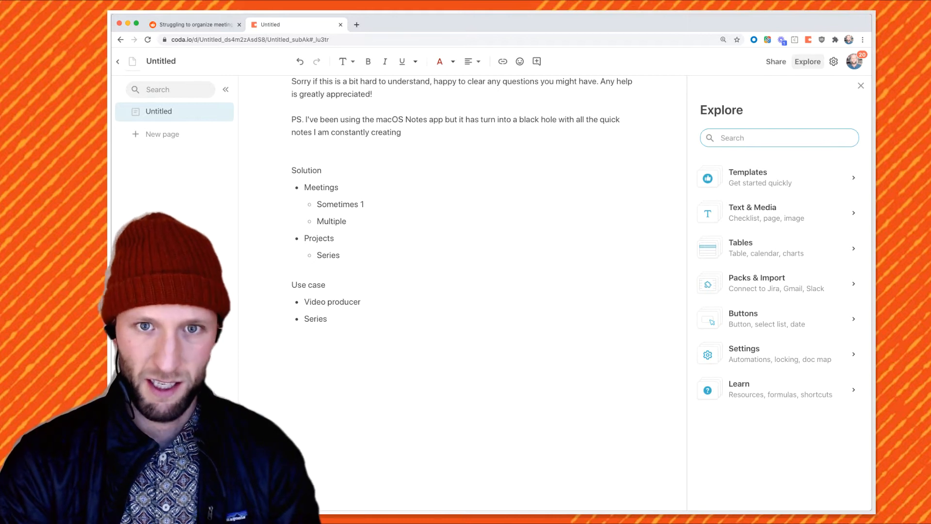
type("project")
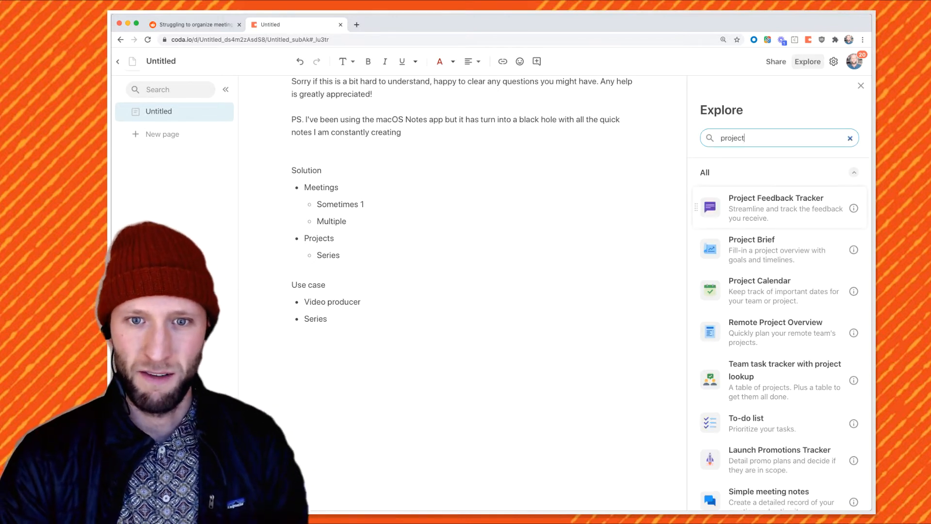
scroll(776, 211, "down", 5)
scroll(775, 211, "down", 8)
scroll(775, 302, "down", 10)
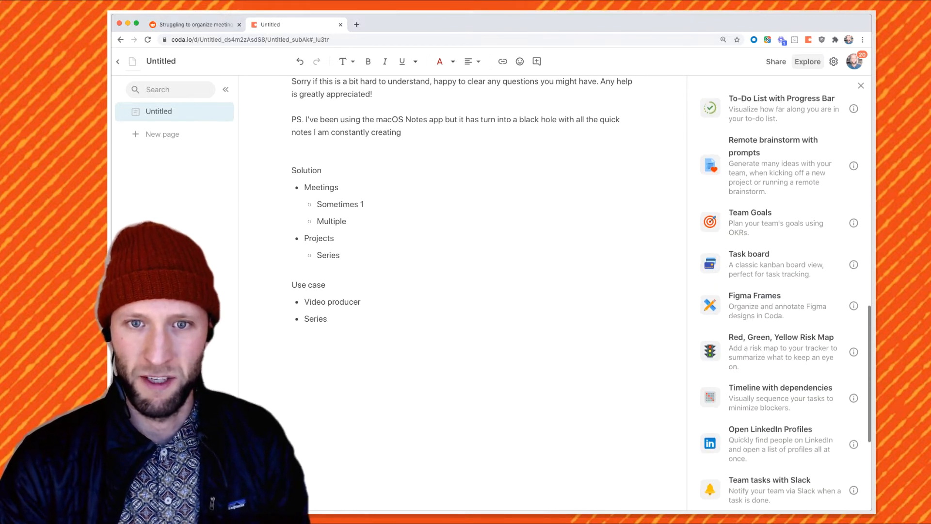
scroll(776, 291, "up", 20)
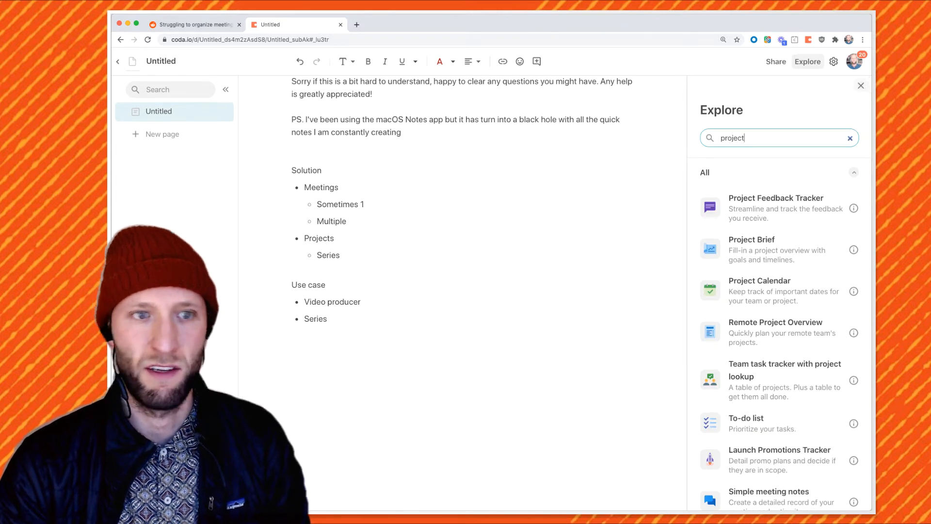
Close the Explore panel and move Projects with Series above Meetings in the Solution list
left_click(861, 86)
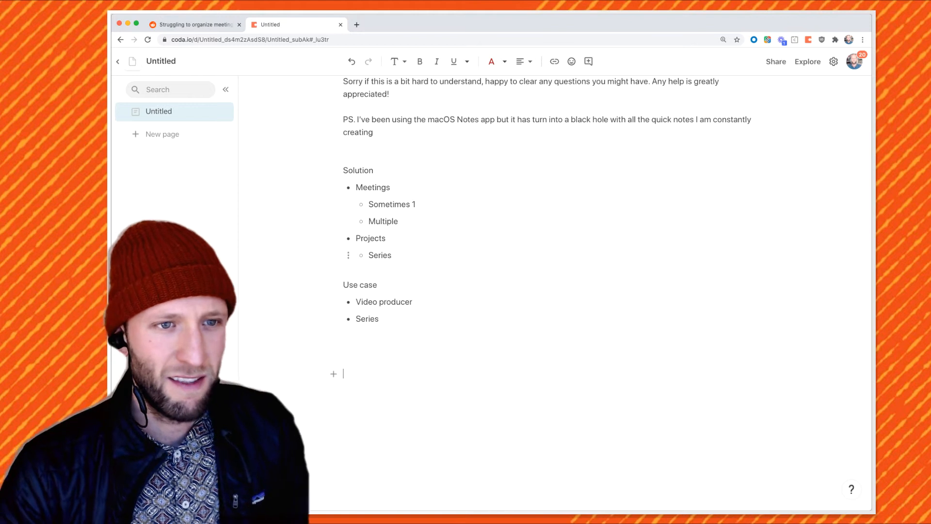
left_click_drag(392, 256, 337, 186)
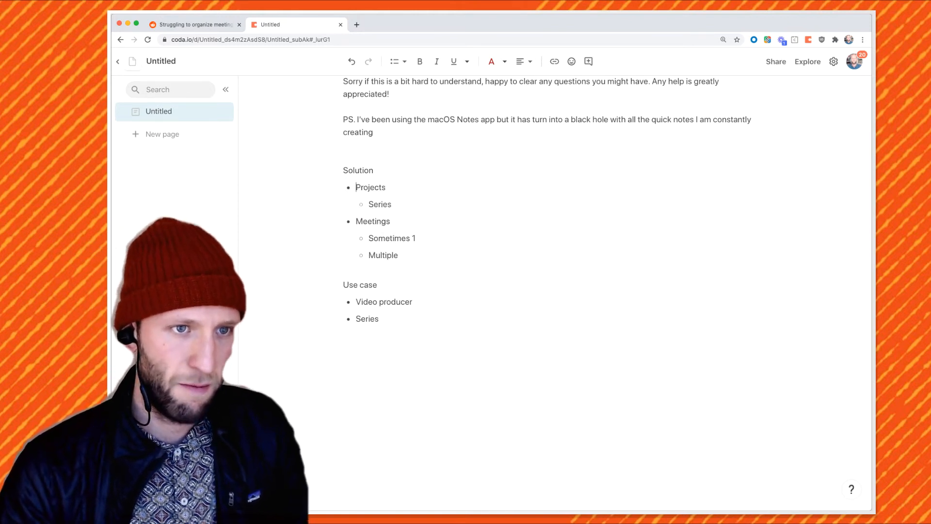
left_click_drag(399, 255, 356, 221)
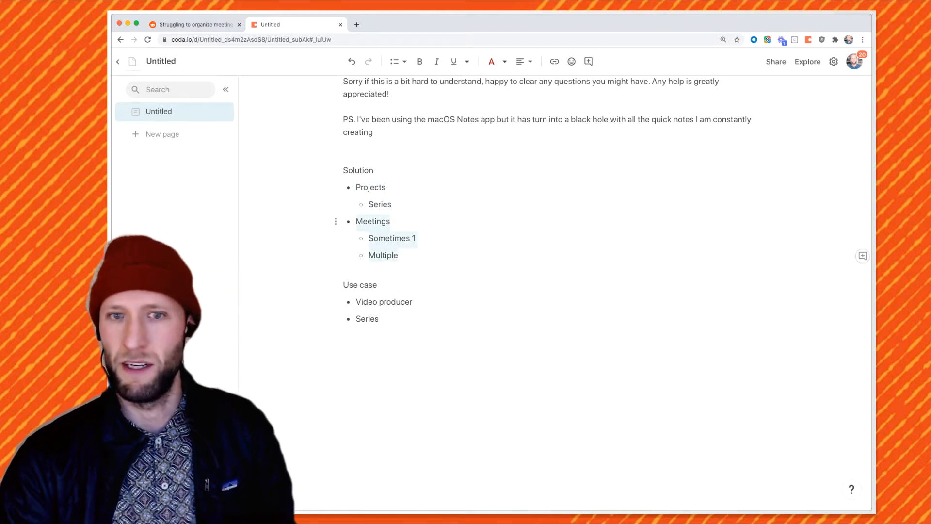
left_click(343, 361)
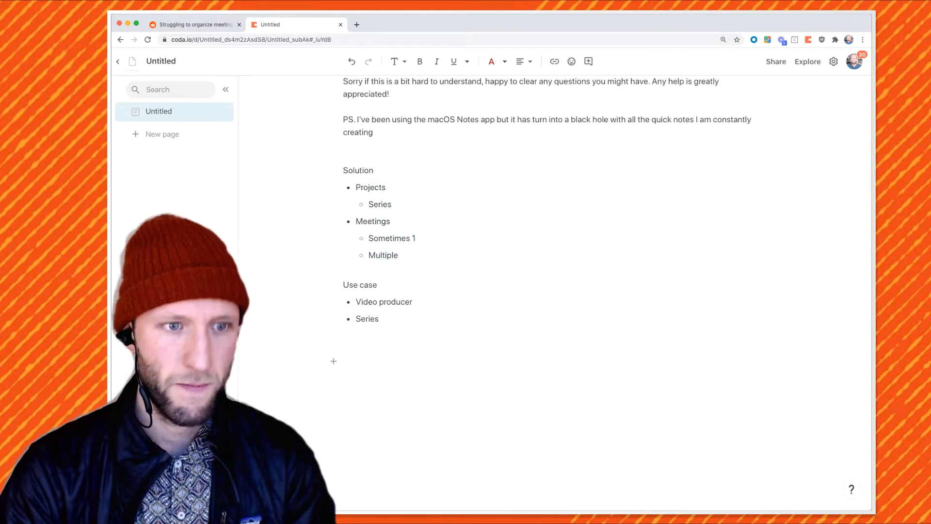
Insert a table with /table and title it 'Projects (Series)'
type("/table")
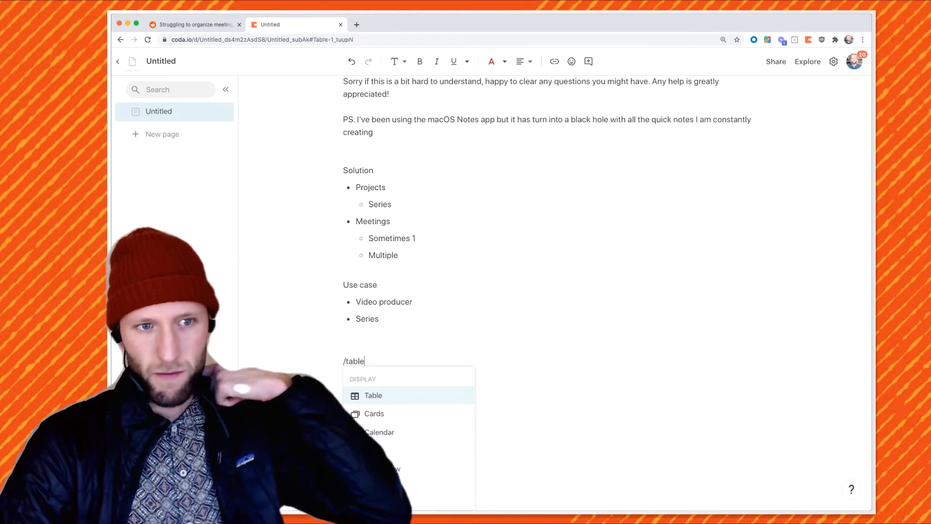
key("Return")
type("Projects (Series)")
key("Return")
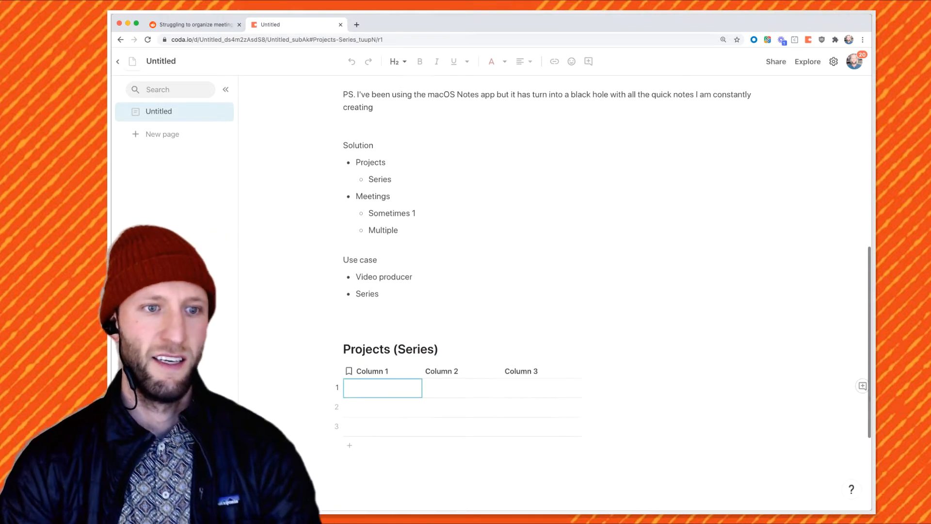
Name the first two table columns 'Project Name' and 'Producer'
scroll(383, 325, "down", 1)
double_click(372, 308)
type("Proj")
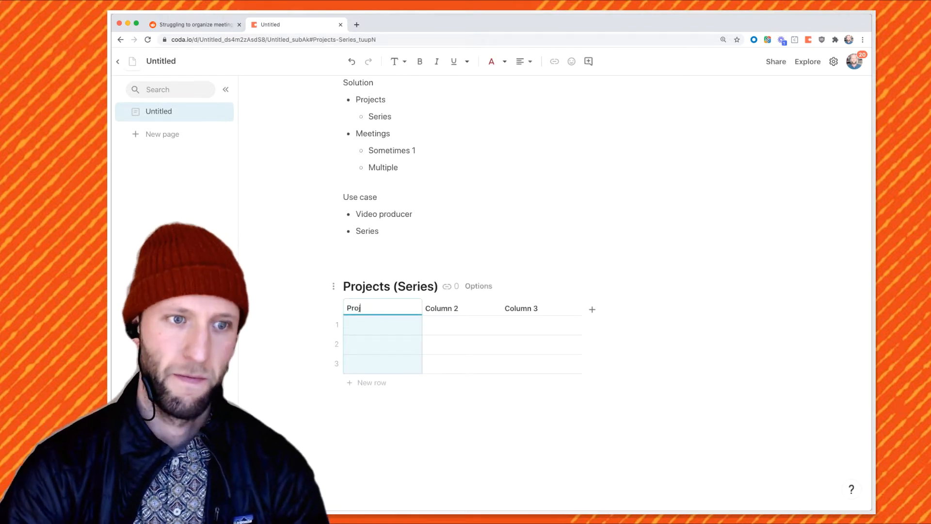
type("ect Name")
key("Tab")
type("Pro")
key("BackSpace")
type("oducer")
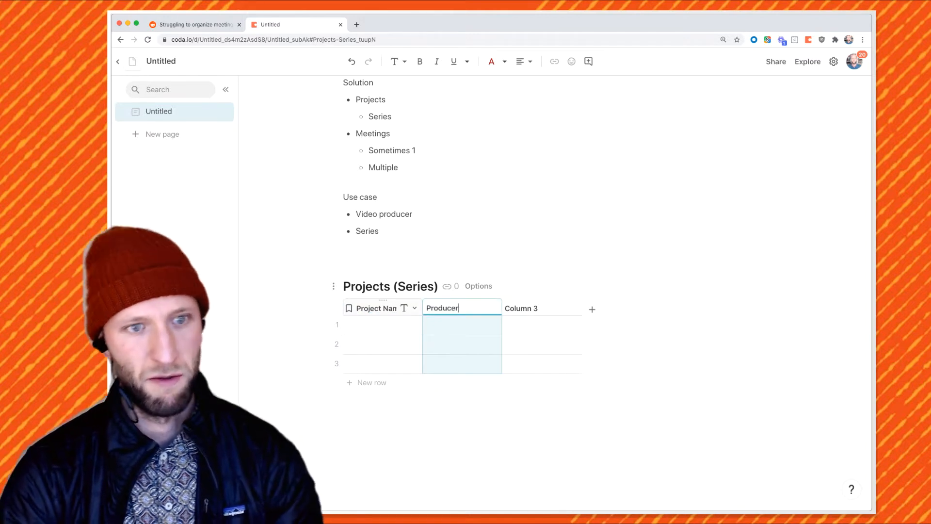
Copy the Reddit poster's username and paste it into all three Producer cells
left_click(456, 325)
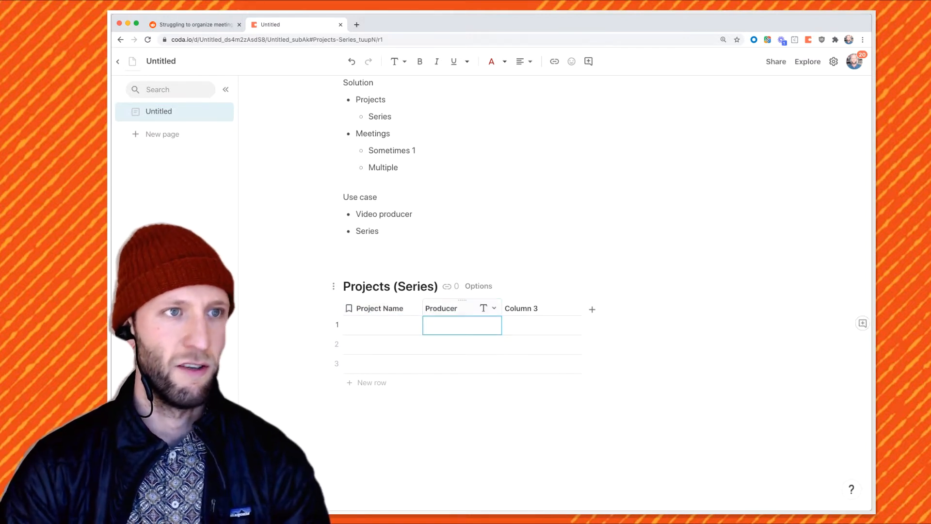
left_click(187, 25)
left_click(407, 126)
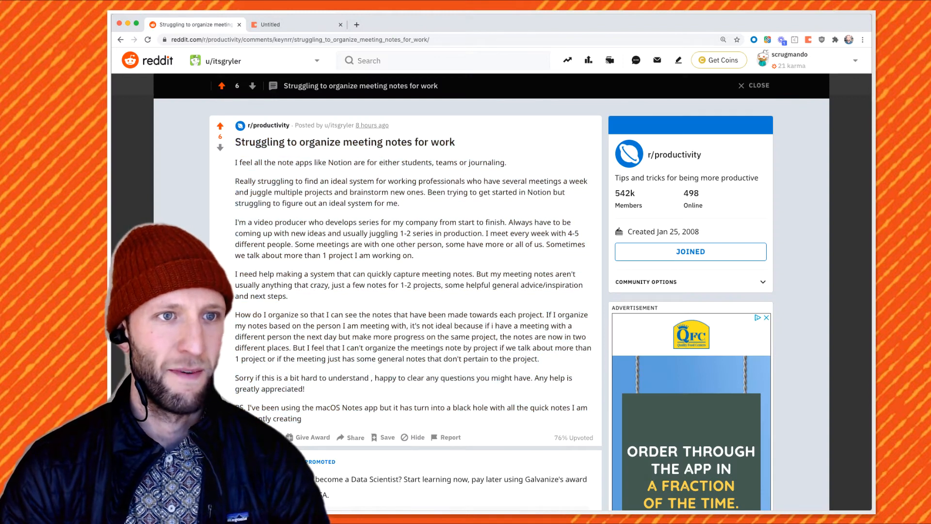
left_click_drag(355, 125, 334, 125)
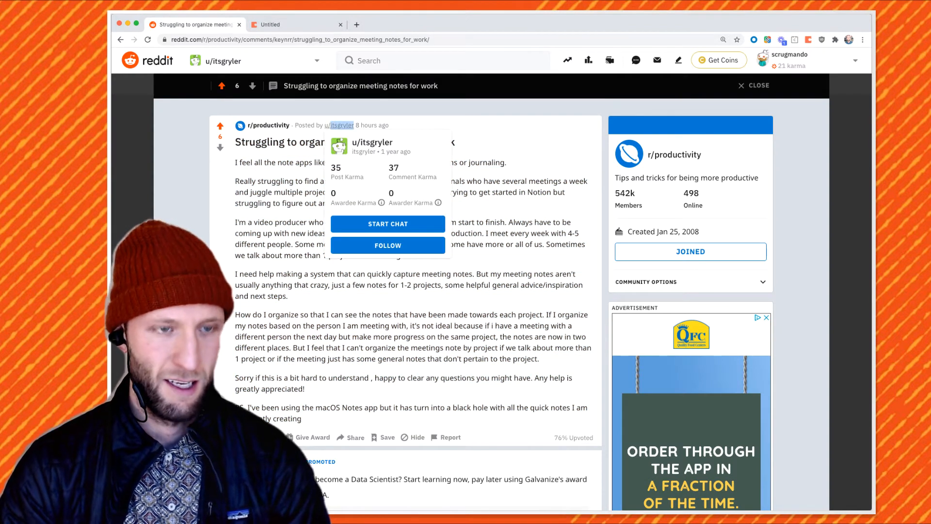
key("ctrl+c")
left_click(286, 24)
key("ctrl+v")
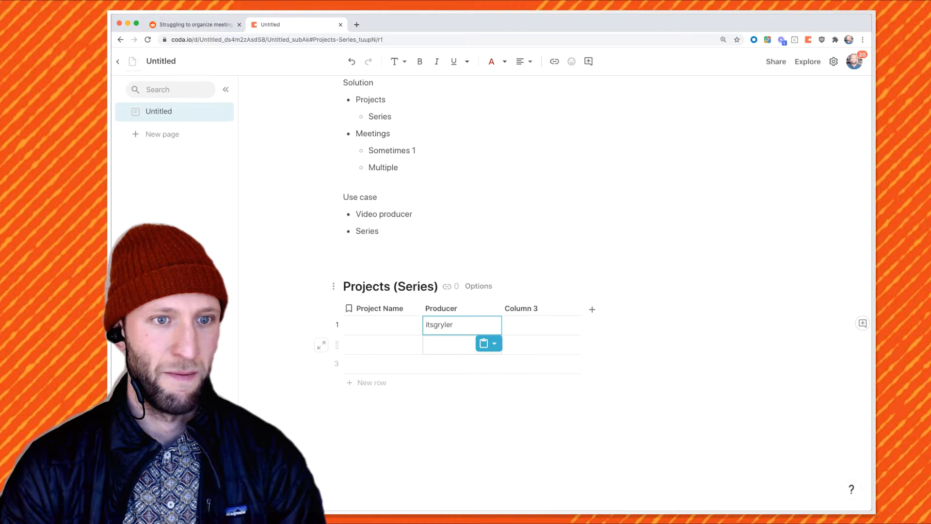
left_click(451, 345)
key("super+v")
left_click(451, 364)
key("super+v")
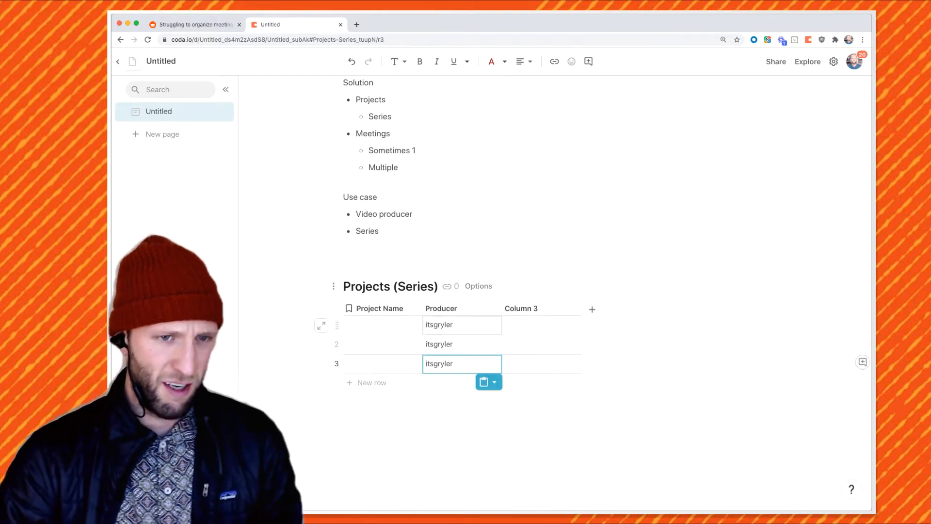
left_click_drag(462, 325, 462, 363)
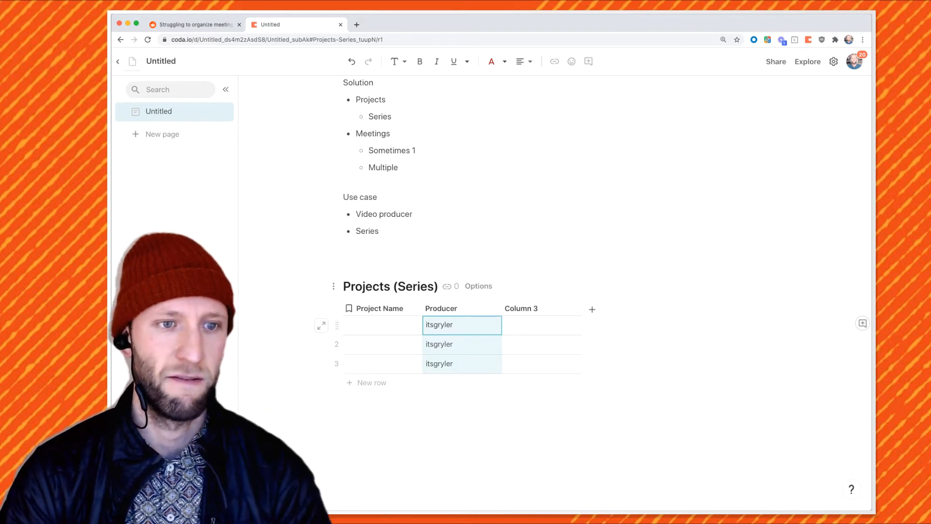
Enter project names Friends, The Office and Queen's Gambit in rows 1–3
left_click(383, 325)
type("Friends")
key("Return")
type("The Office")
key("Return")
type("Queen's ")
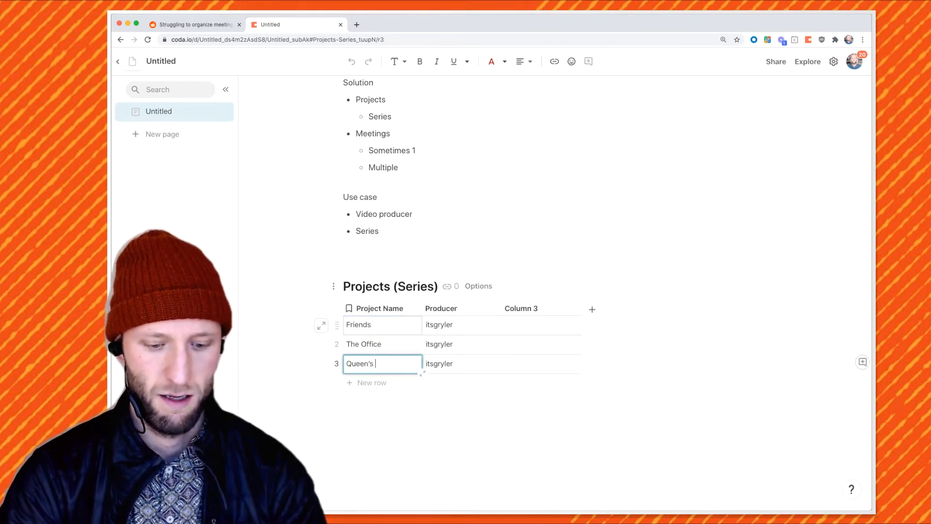
type("Gambit")
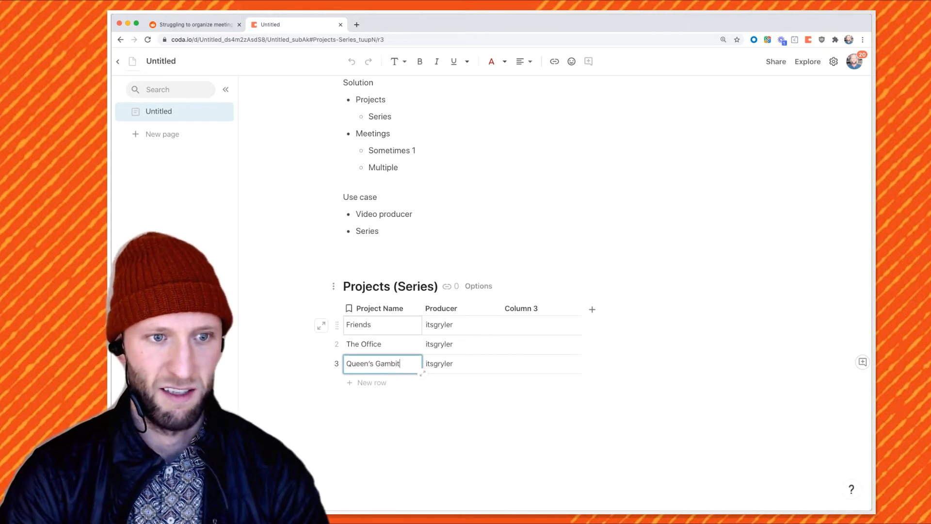
key("Tab")
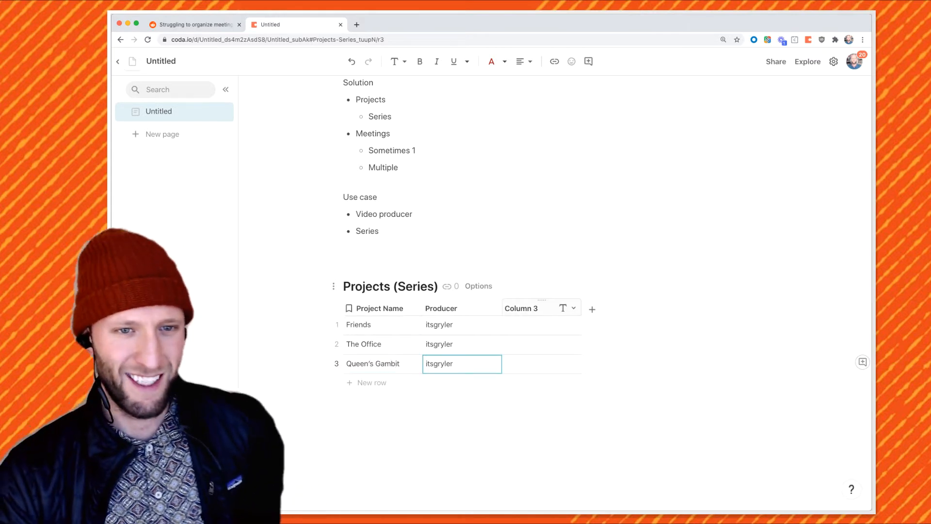
Name the third column 'Description' and add a fourth column 'Stage'
double_click(528, 309)
type("Description")
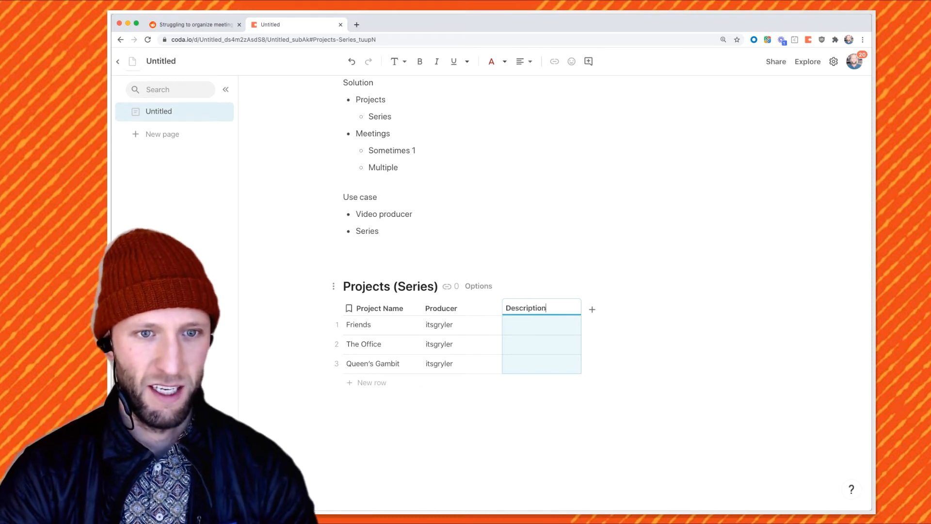
key("Tab")
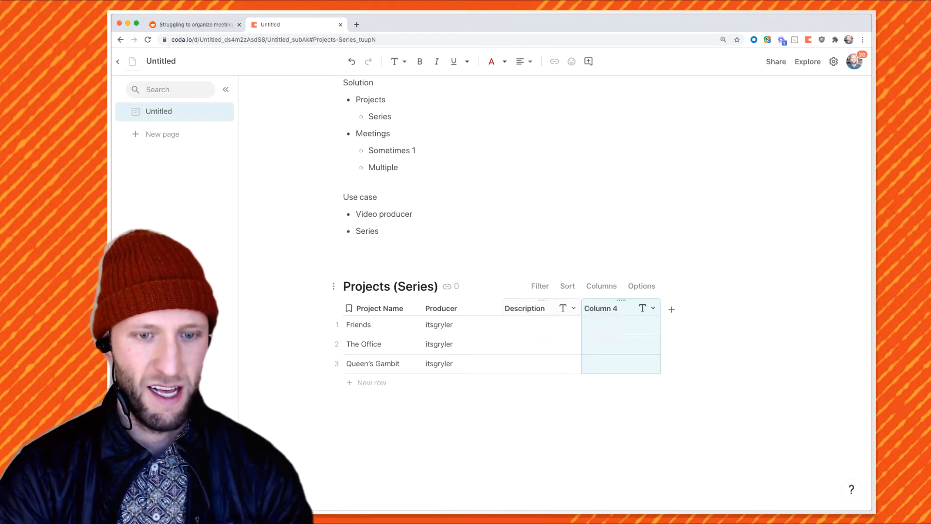
type("Stage")
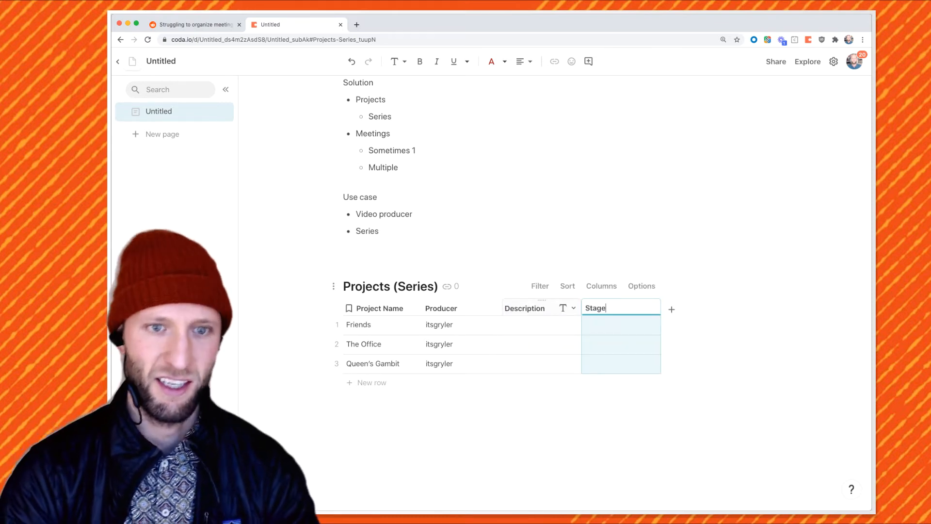
Fill the Stage column with Ideation, Shooting and Post-production
left_click(616, 325)
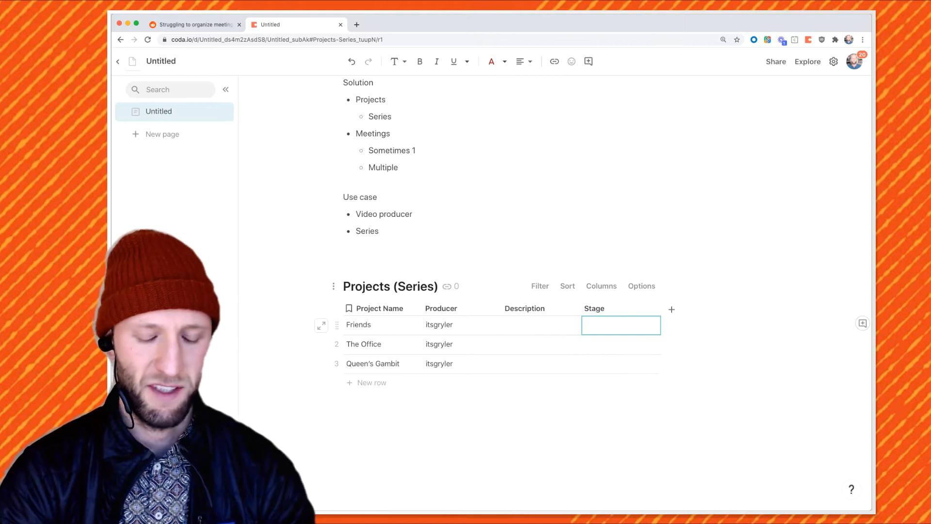
type("le")
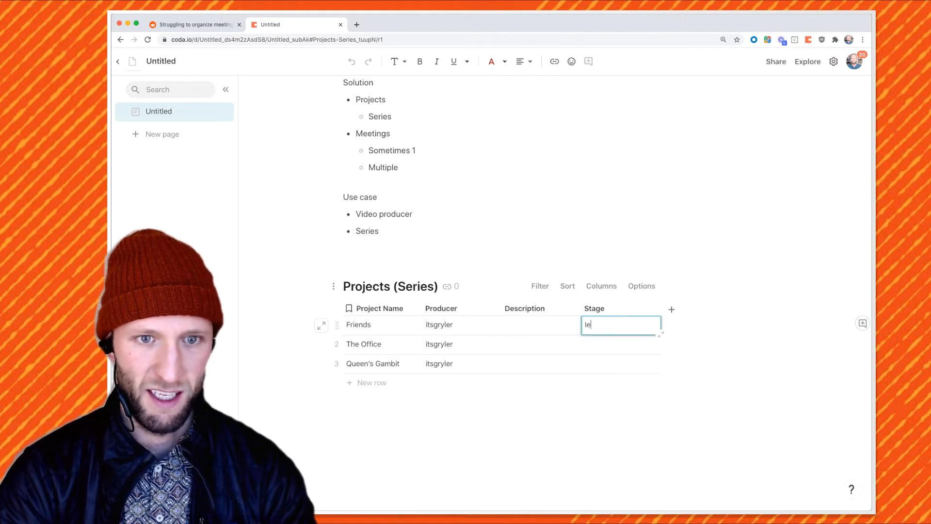
type("eation")
key("Return")
type("Shooting")
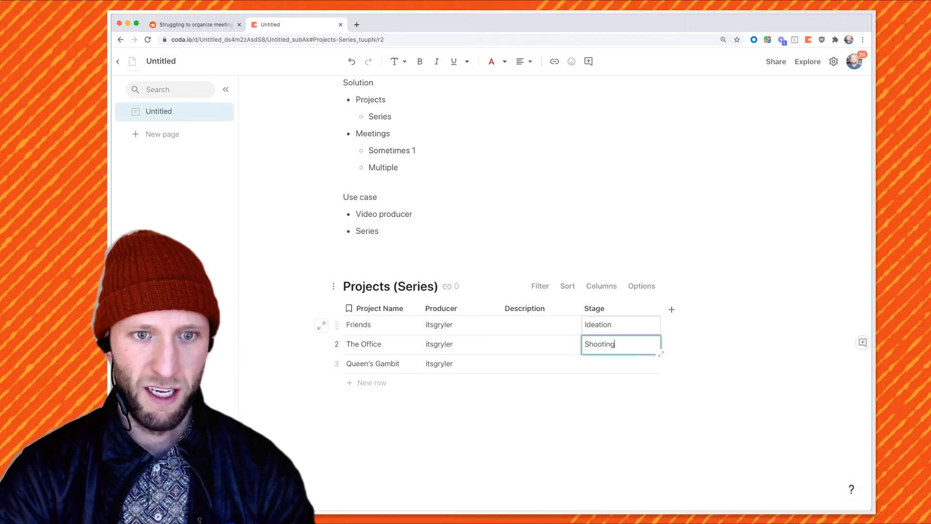
key("Return")
type("Post-p")
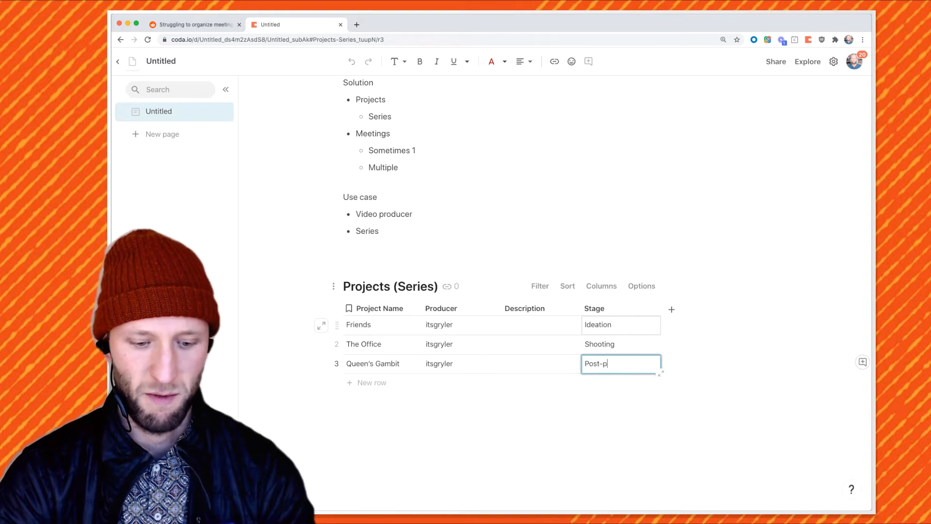
type("roduction")
left_click(635, 325)
left_click(647, 308)
Add a Date column after Stage named 'Air date'
left_click(672, 309)
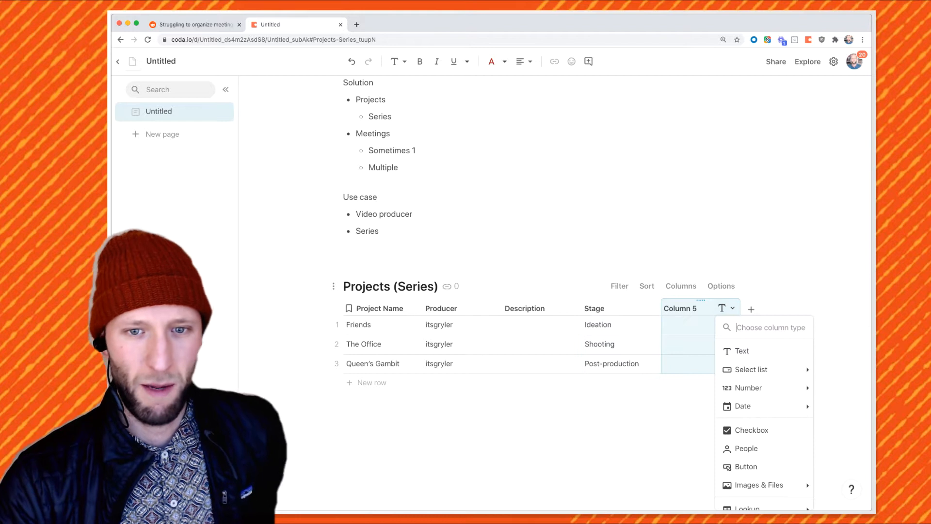
mouse_move(763, 386)
scroll(763, 386, "down", 2)
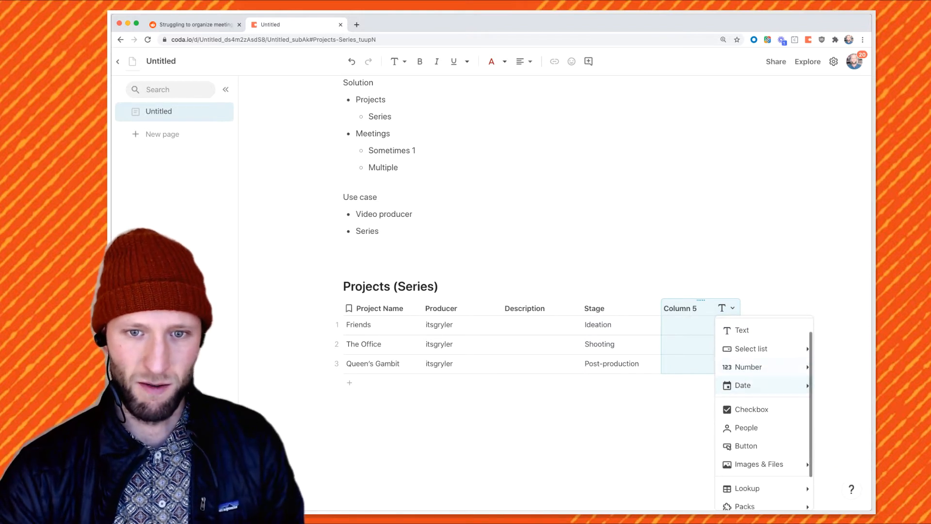
mouse_move(764, 370)
left_click(670, 371)
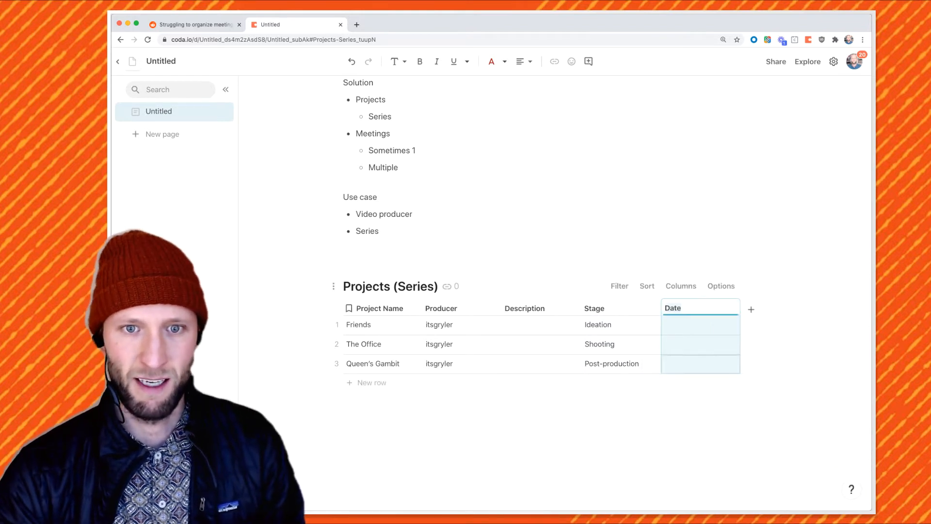
type("Air date")
Pick first air dates from the calendar: 12/2/2020, 12/31/2020 and 4/22/2021
double_click(700, 324)
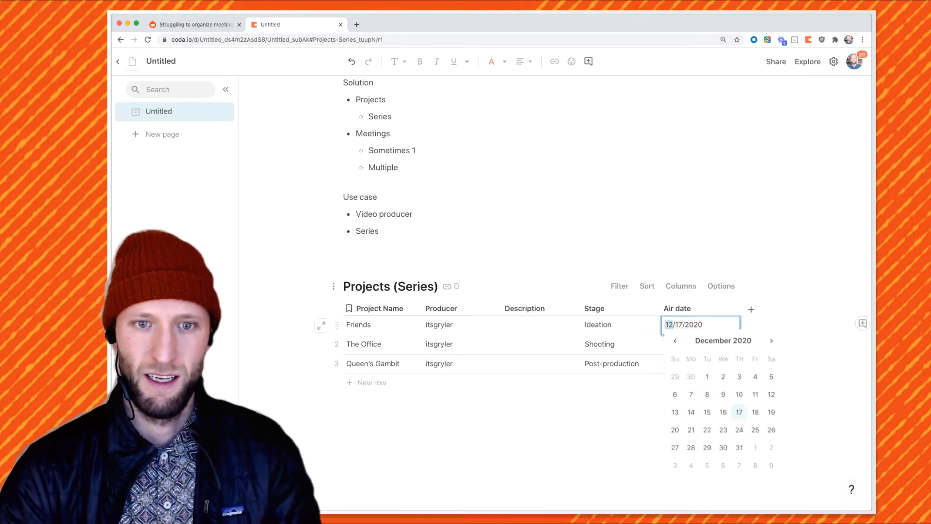
left_click(723, 376)
double_click(700, 344)
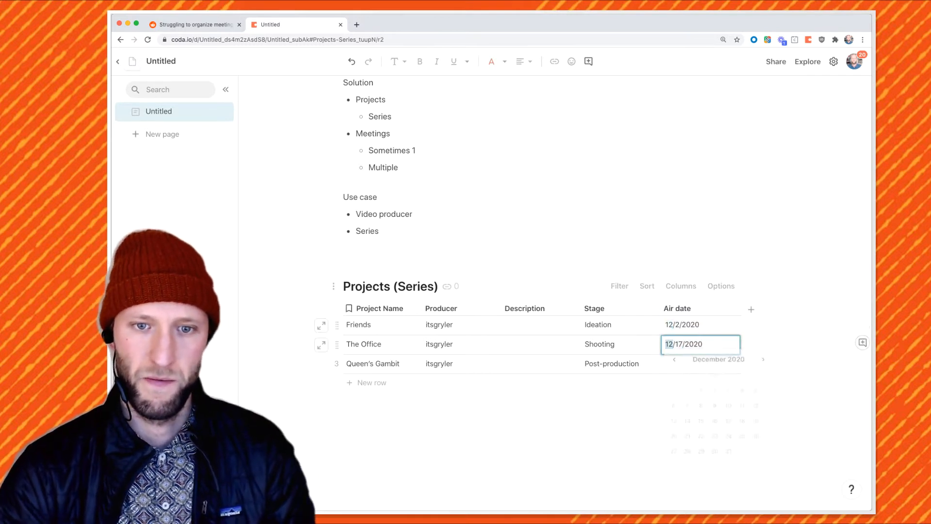
left_click(739, 467)
double_click(700, 363)
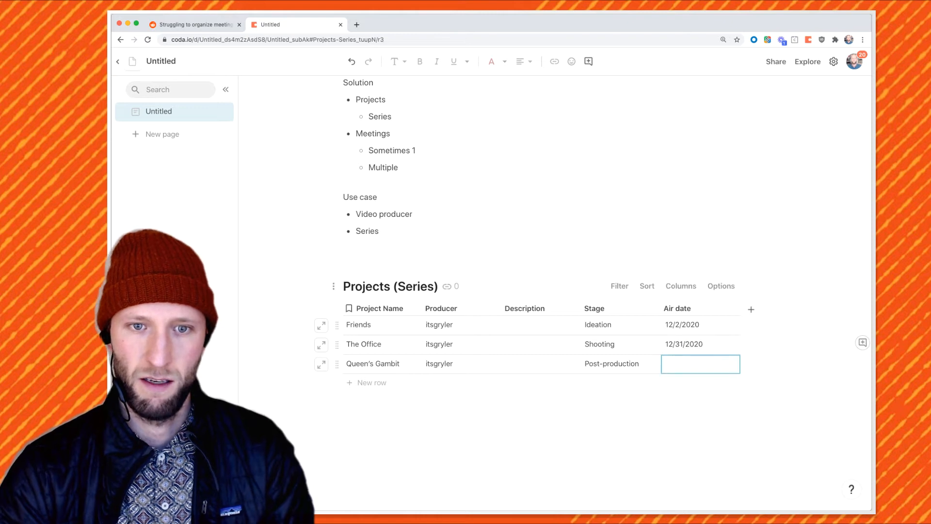
left_click(771, 223)
left_click(771, 223)
left_click(771, 223)
left_click(772, 223)
left_click(739, 311)
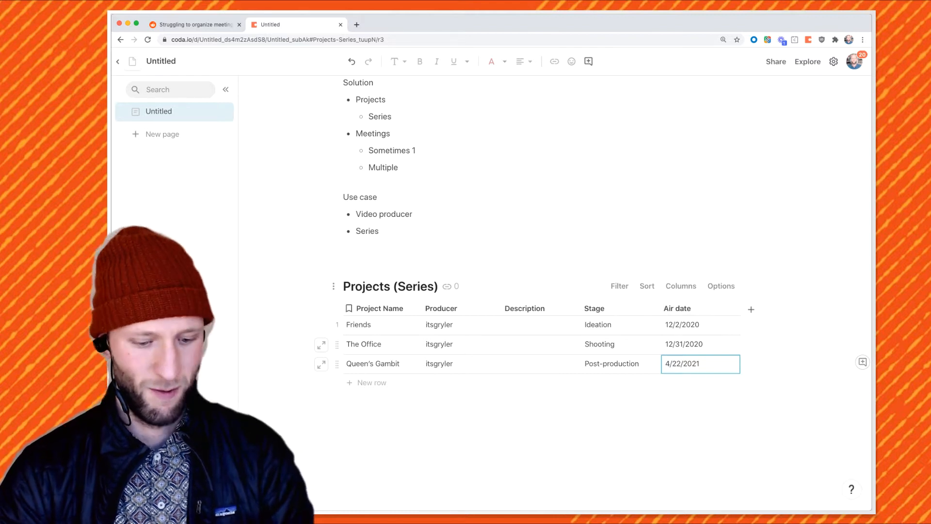
Correct air dates: Friends 4/22/2021, Queen's Gambit 12/31/2020, The Office 1/21/2021
key("BackSpace")
left_click(700, 325)
type("4/22/2021")
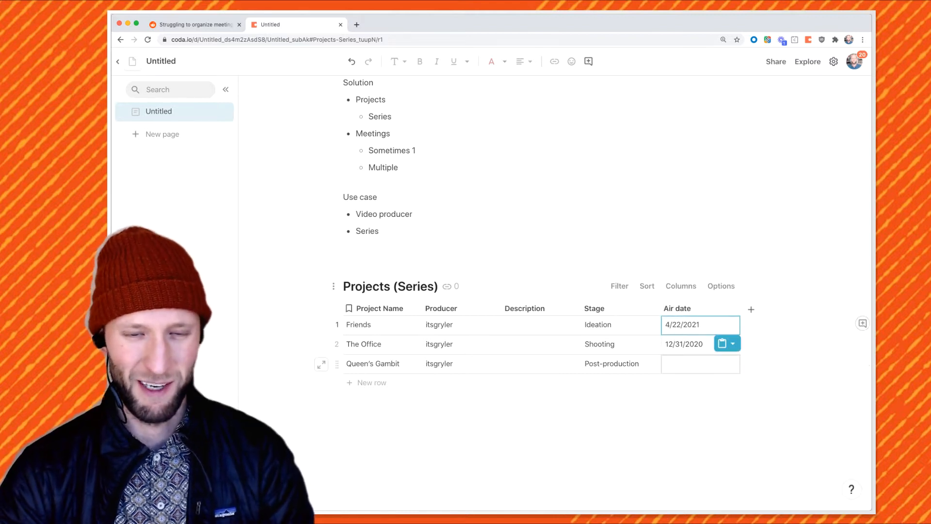
double_click(700, 364)
left_click(739, 329)
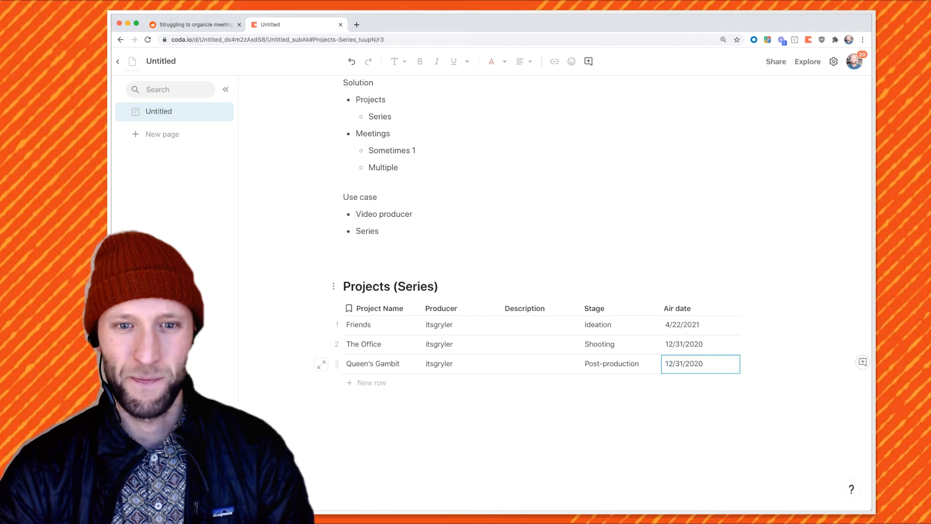
double_click(697, 344)
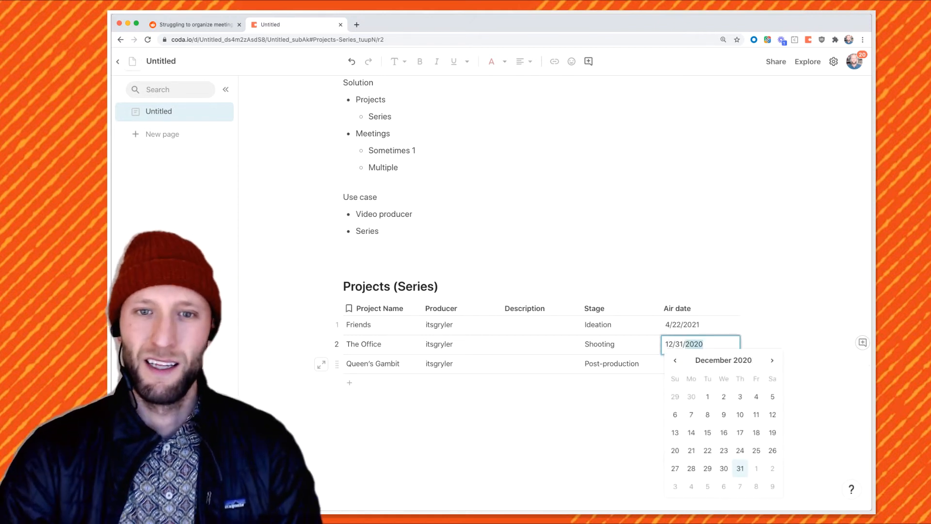
left_click(771, 360)
left_click(739, 450)
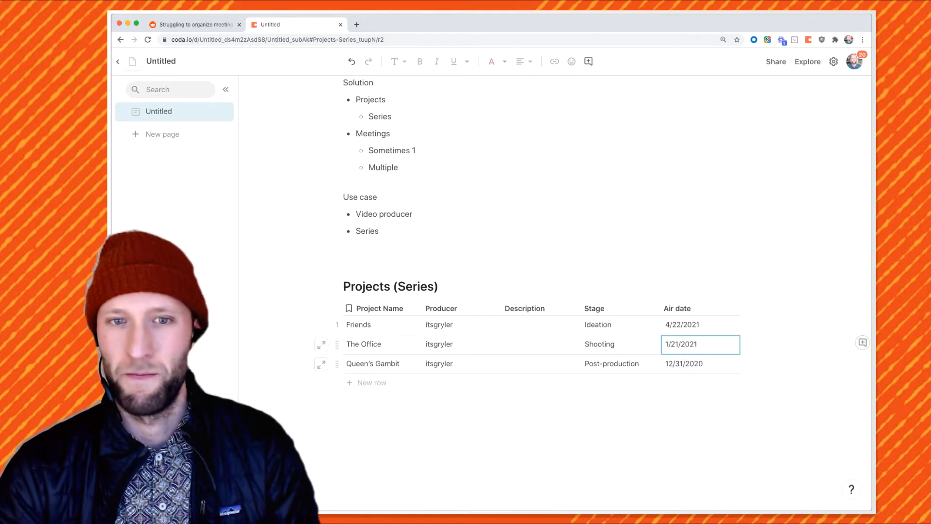
left_click(747, 308)
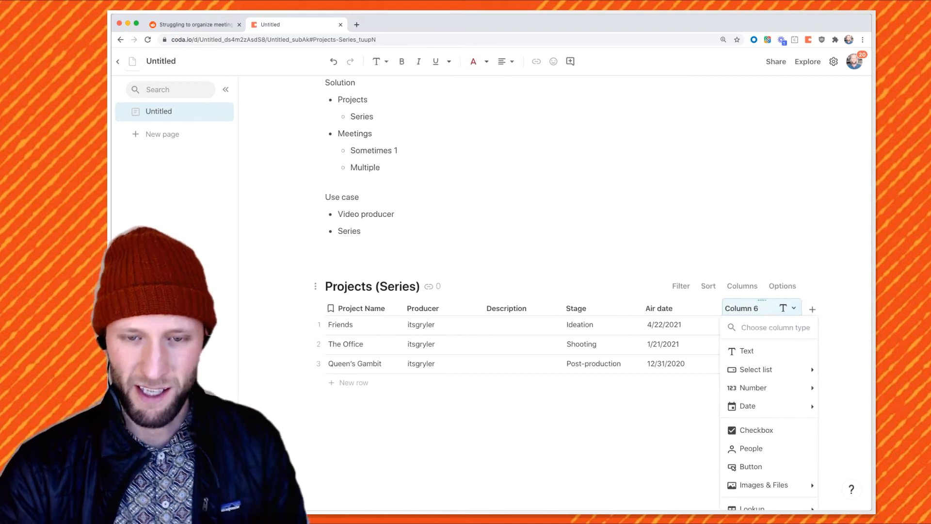
mouse_move(776, 388)
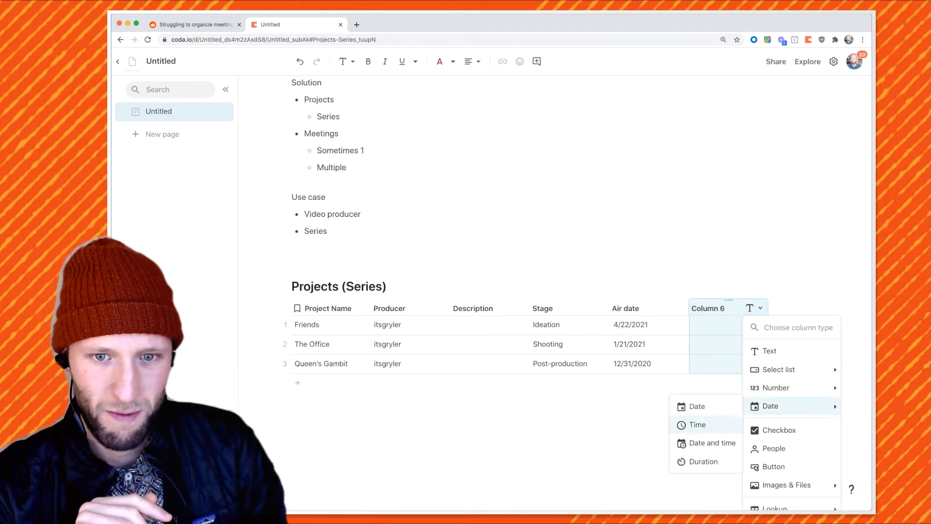
mouse_move(775, 406)
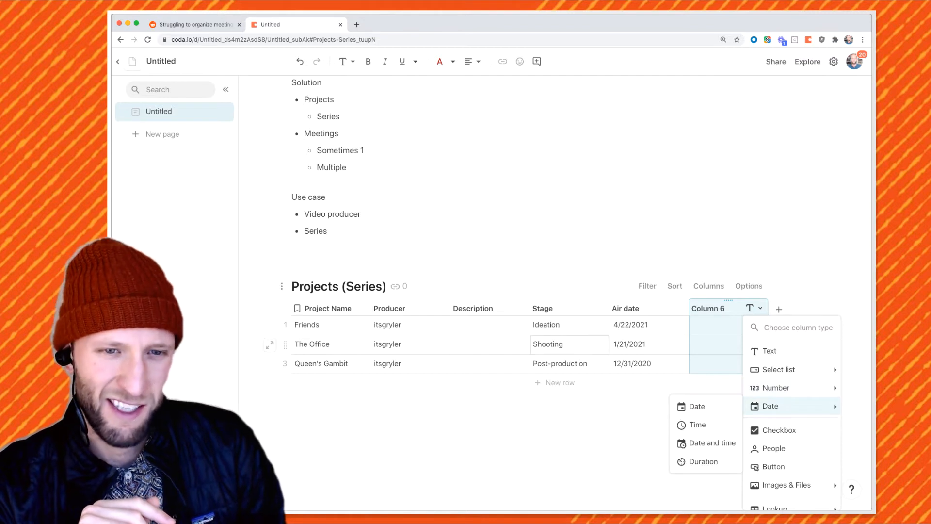
scroll(776, 405, "down", 3)
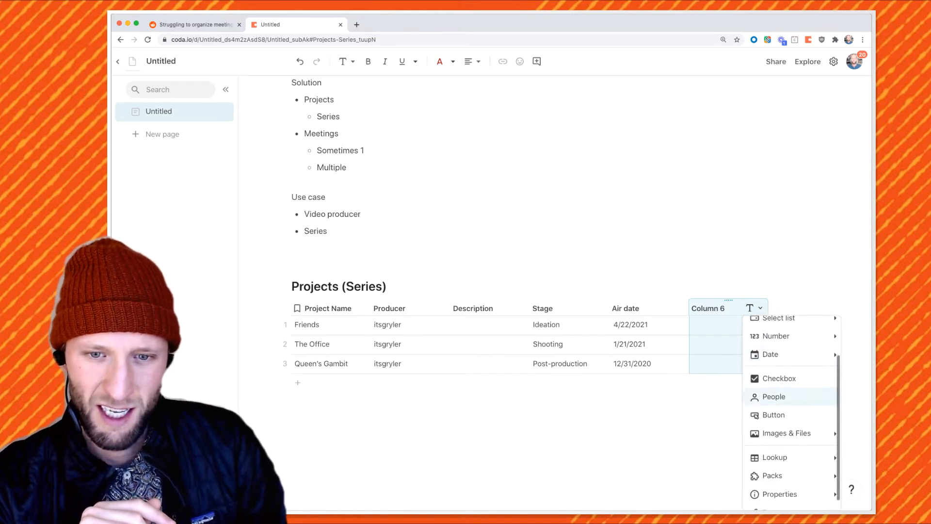
mouse_move(780, 421)
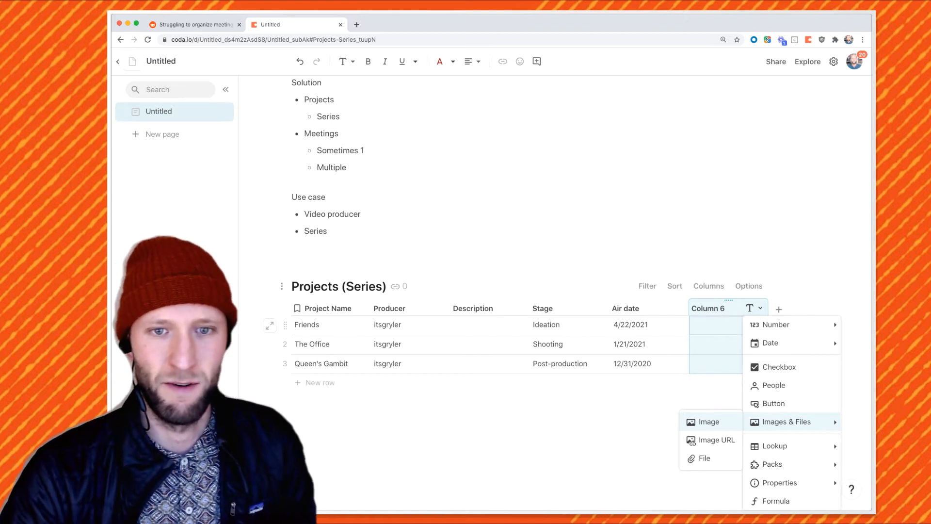
left_click(716, 325)
left_click(709, 308)
key("Delete")
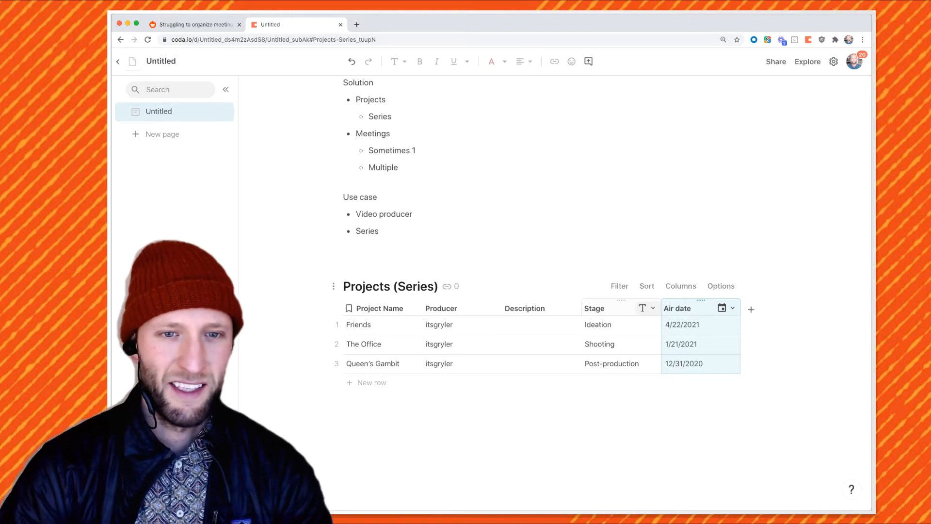
Convert the Stage column to a lookup backed by a newly created Stage table
left_click(650, 308)
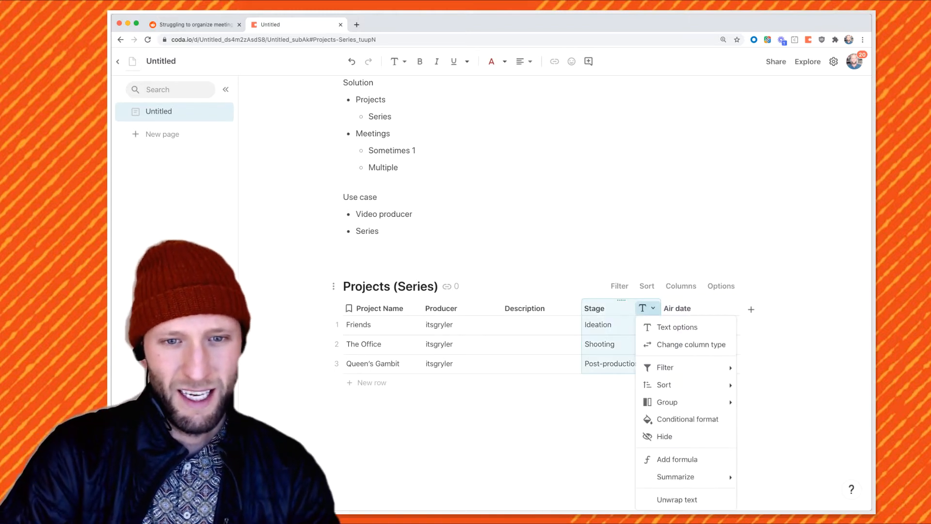
left_click(691, 344)
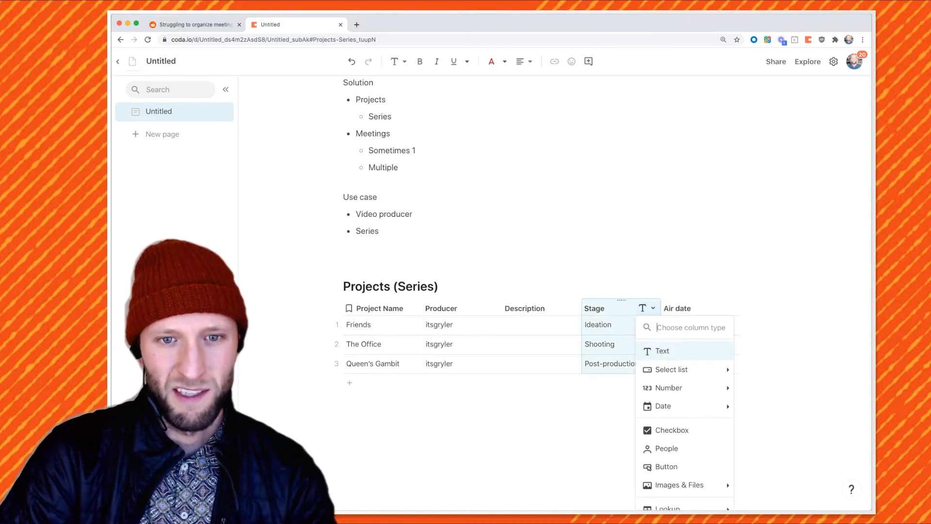
scroll(679, 466, "down", 3)
mouse_move(679, 446)
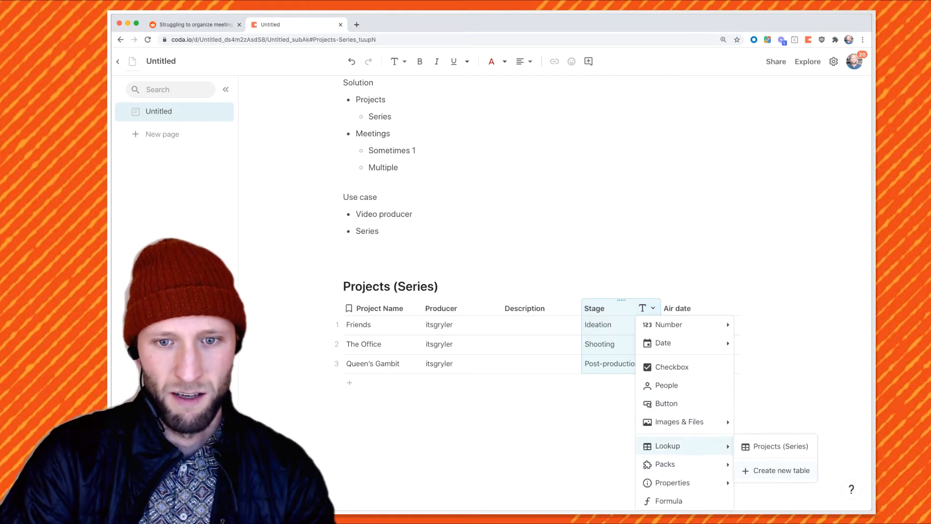
left_click(780, 470)
left_click(558, 326)
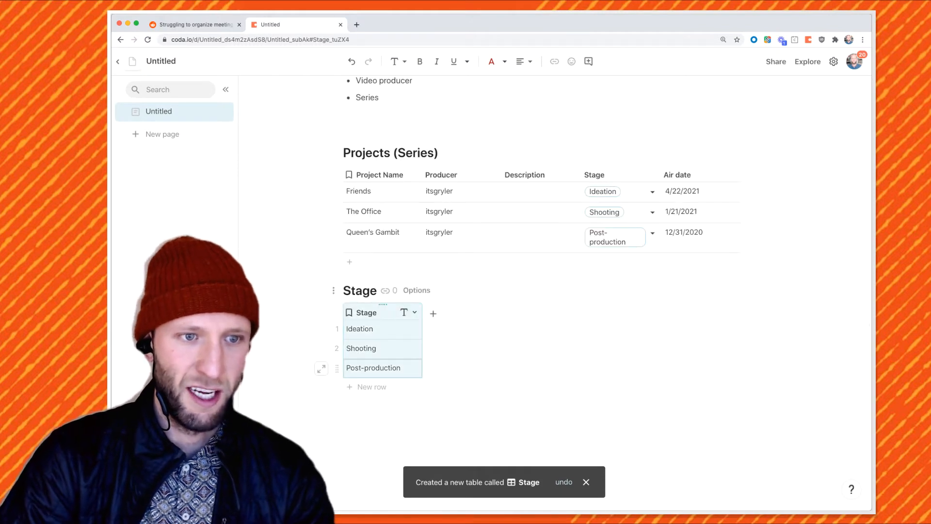
Add a Pre-Production stage, capitalise Post-Production, and set Friends' stage to Shooting
left_click(379, 329)
left_click(372, 386)
type("Pre-Production")
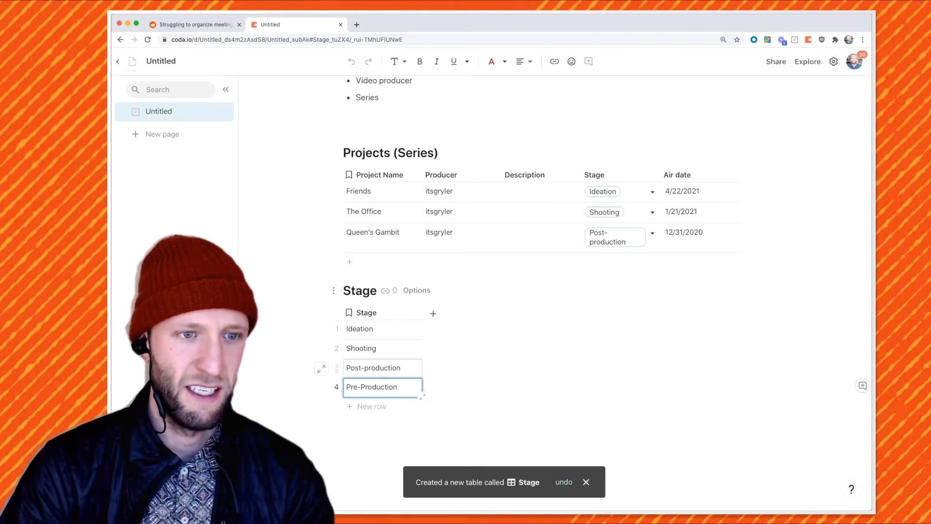
double_click(369, 368)
left_click(368, 368)
key("BackSpace")
type("P")
left_click(369, 349)
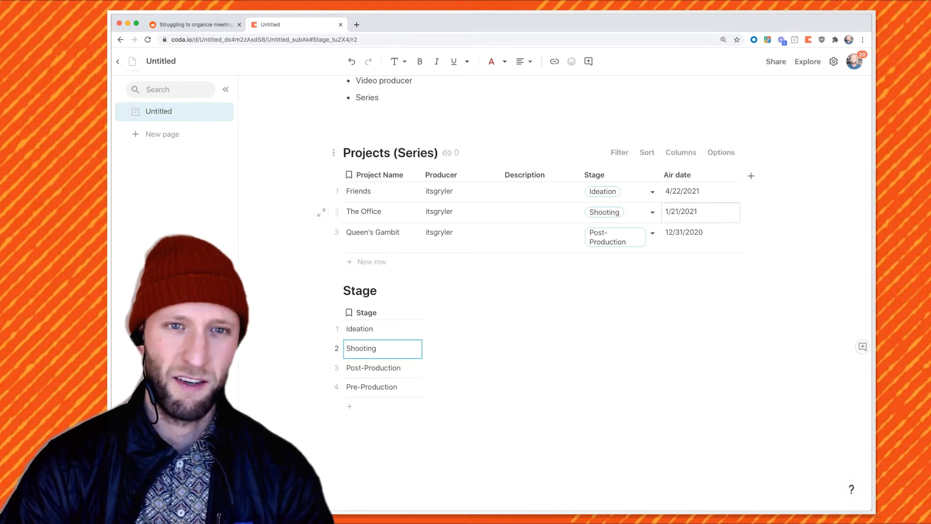
left_click(652, 192)
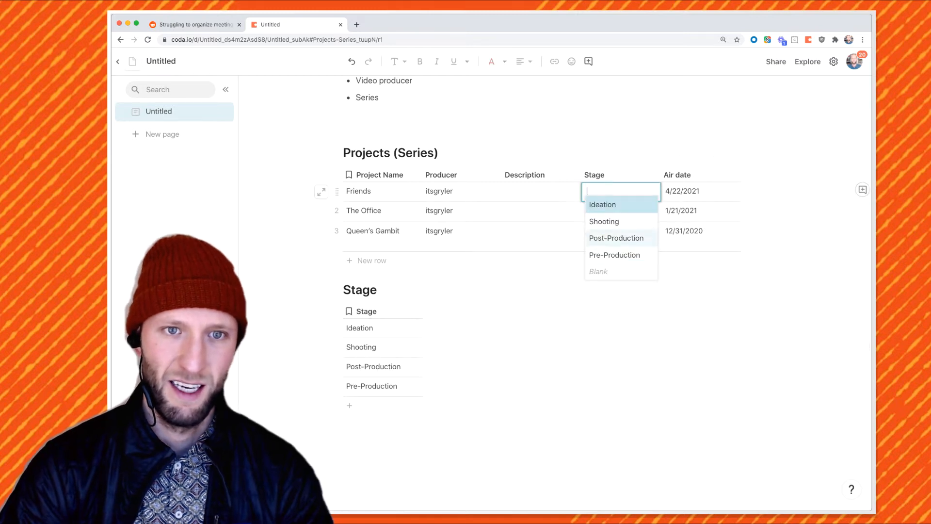
left_click(605, 221)
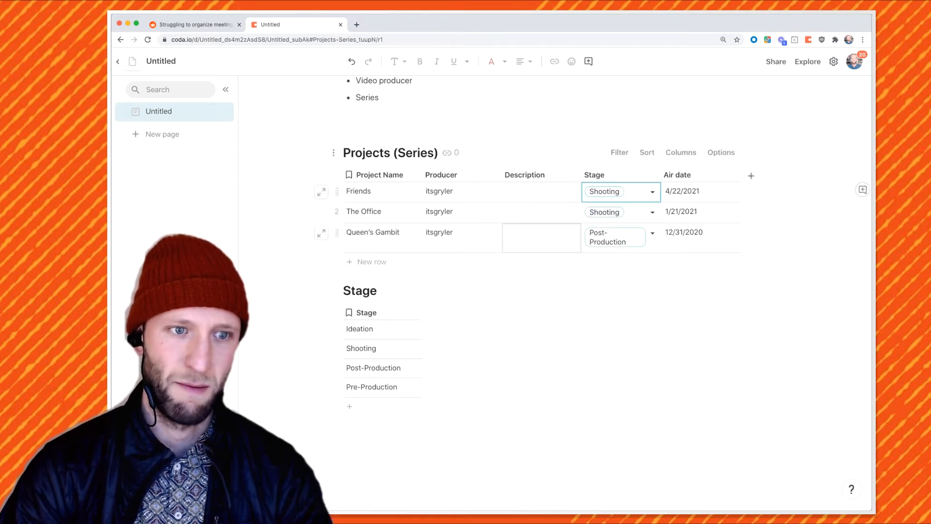
Add camera, brain and tree emojis to Shooting, Ideation and Post-Production, and widen the Stage column
double_click(371, 348)
type(":camer")
key("Return")
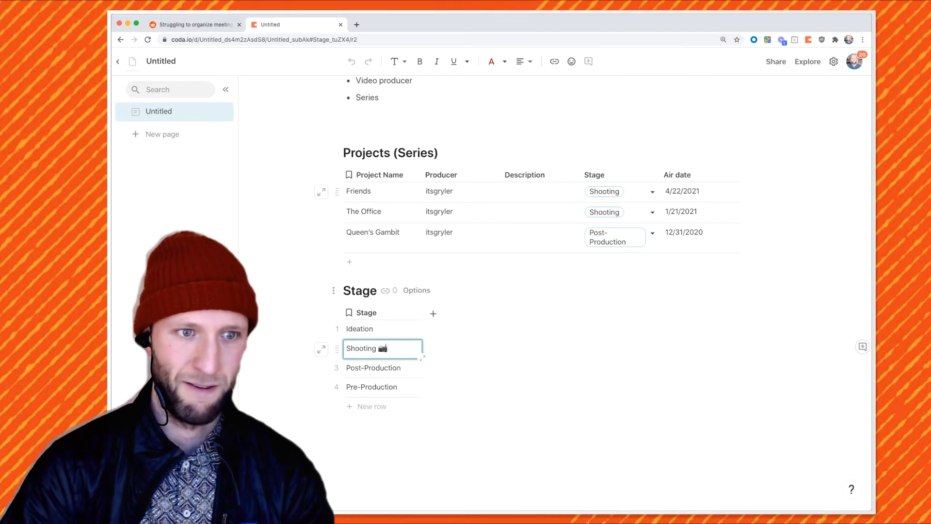
double_click(372, 329)
type(":")
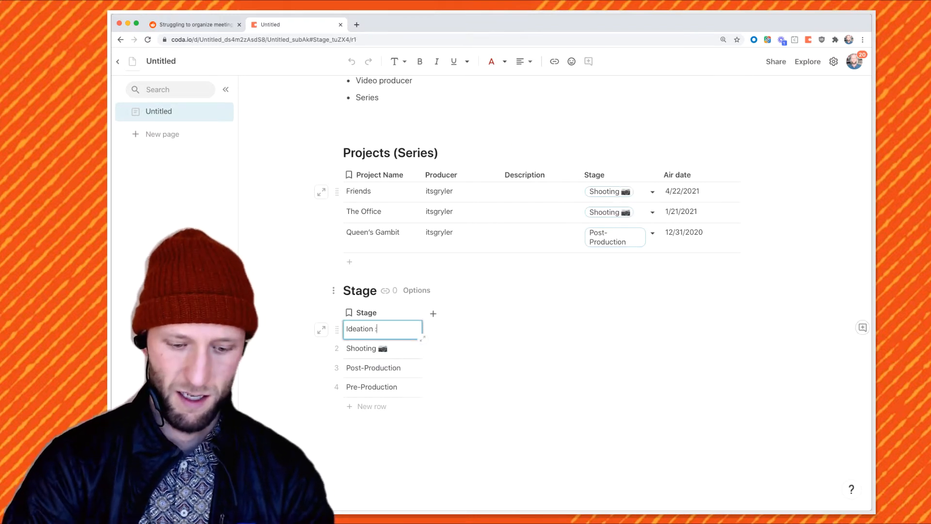
type("brain")
key("Return")
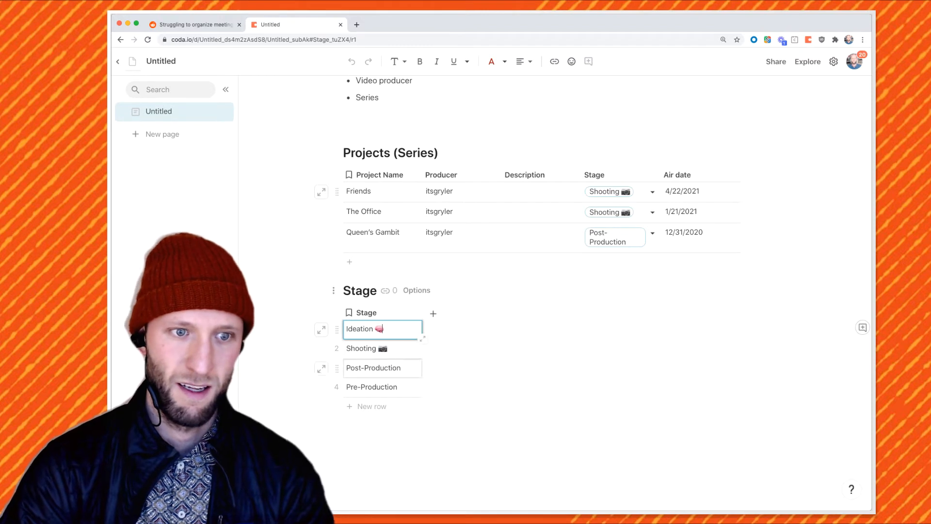
double_click(382, 368)
type(":")
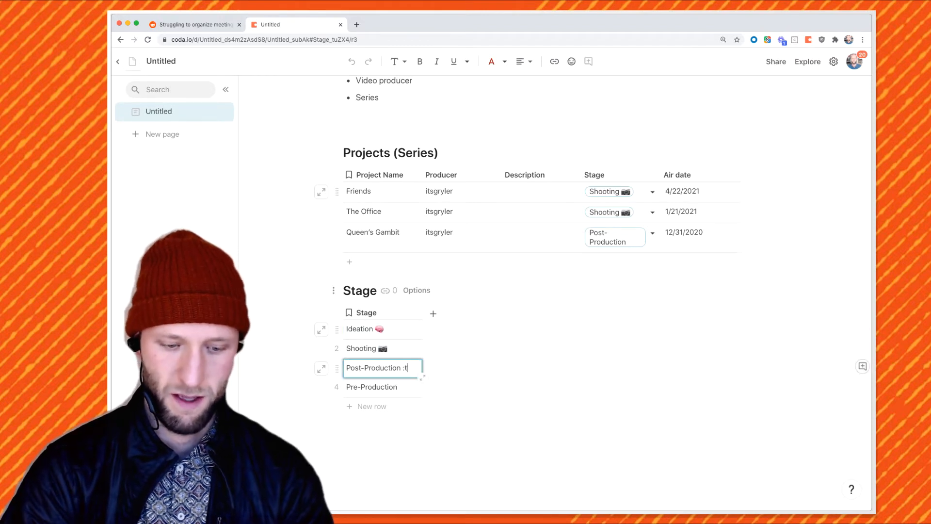
type("tree")
key("Return")
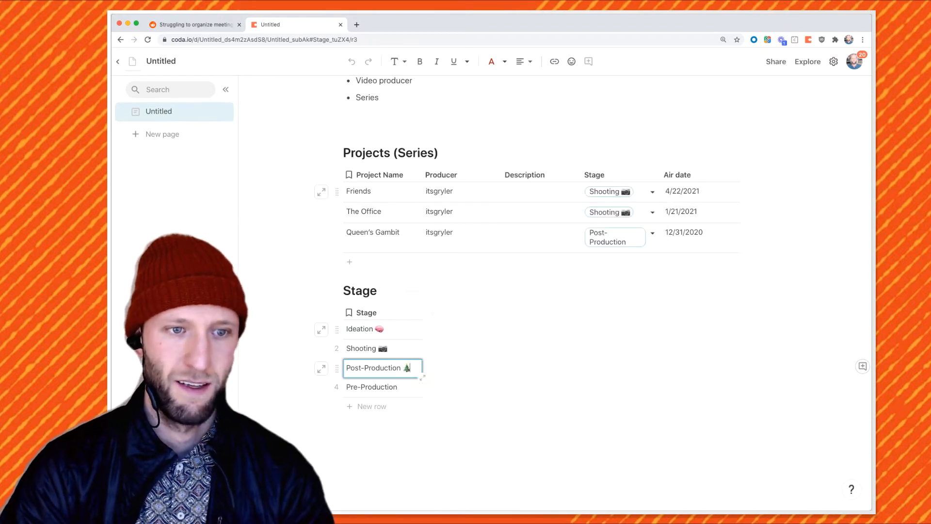
left_click_drag(422, 314, 447, 314)
left_click(417, 330)
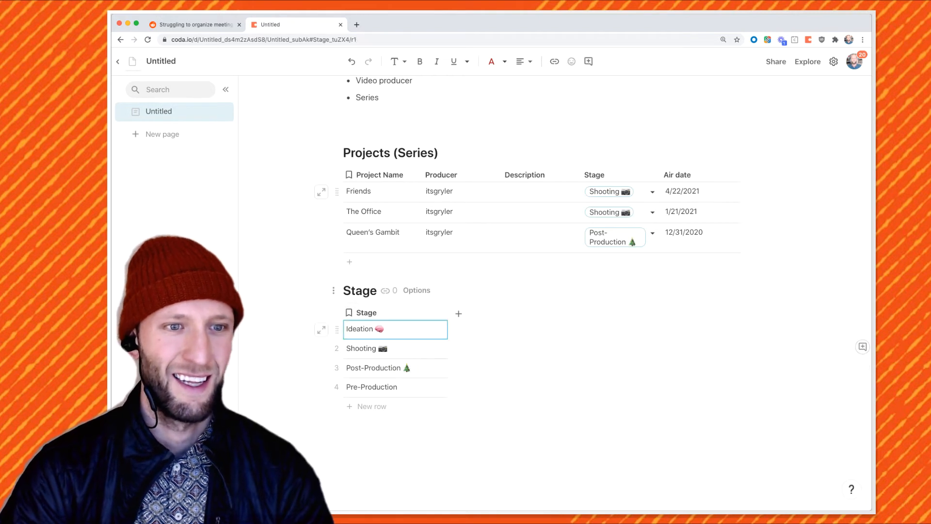
Highlight Ideation light pink, Shooting light blue and Post-Production green
left_click(505, 61)
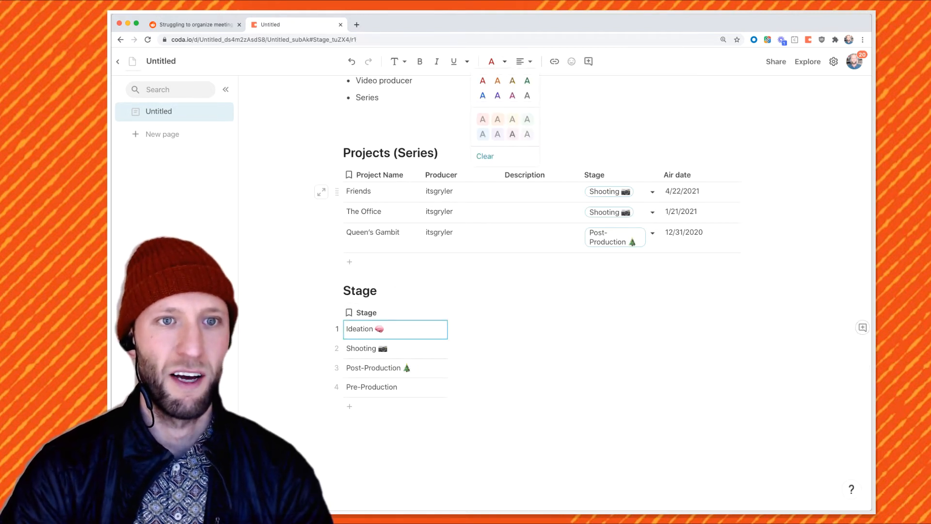
left_click(483, 119)
left_click(412, 349)
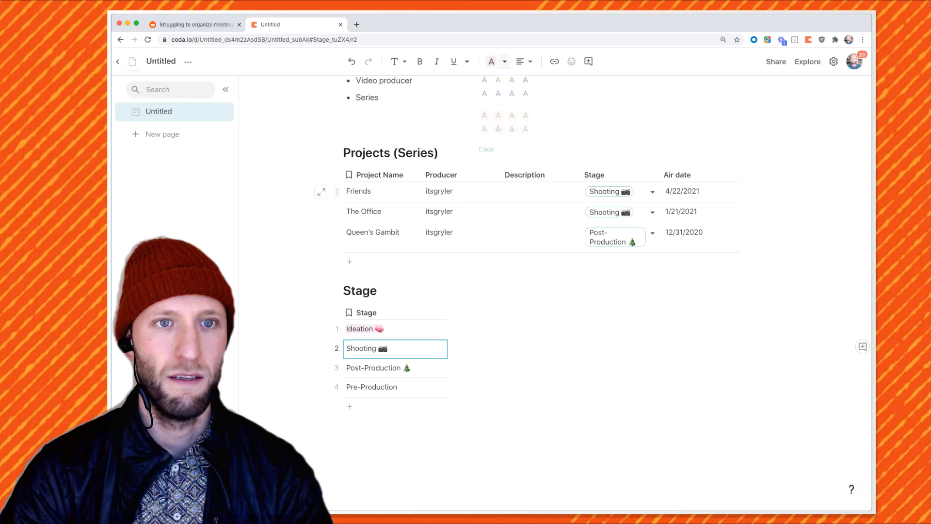
left_click(483, 134)
left_click(417, 369)
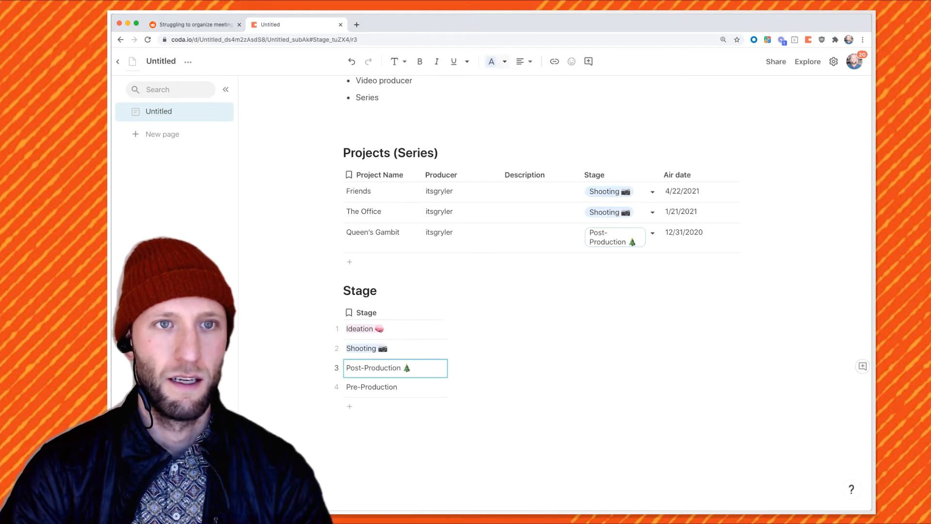
left_click(504, 61)
left_click(527, 119)
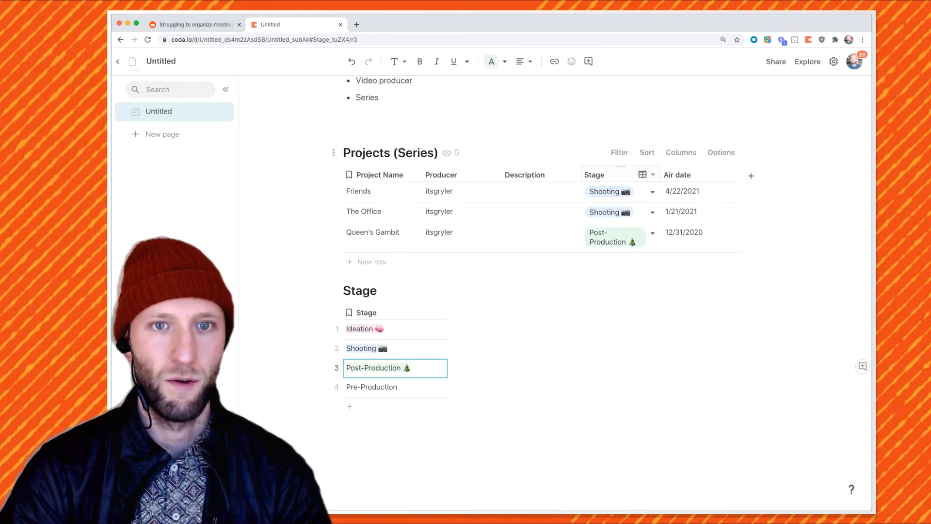
Widen the Projects table's Stage column and collapse the Stage table down to its heading
left_click_drag(660, 175, 707, 175)
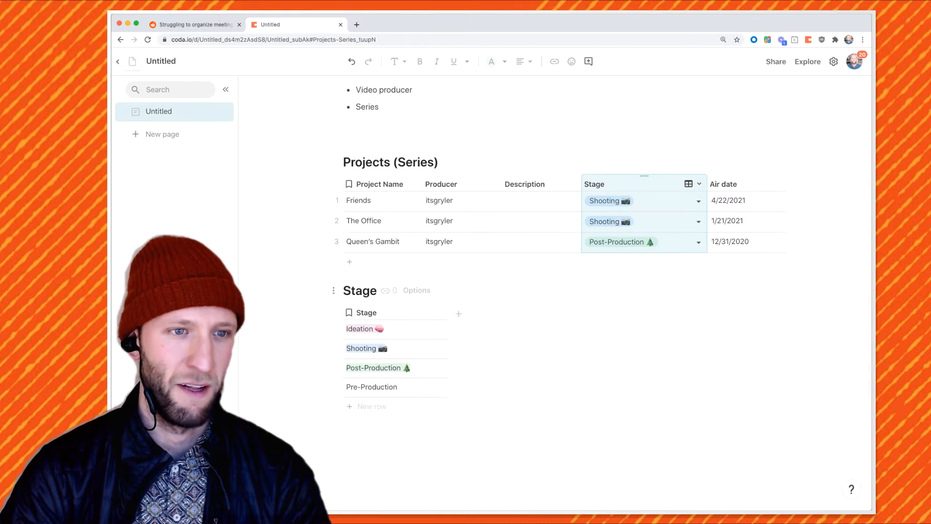
left_click(334, 291)
left_click(333, 291)
left_click(296, 350)
Strike through the Use case lines up to Series
scroll(485, 243, "up", 3)
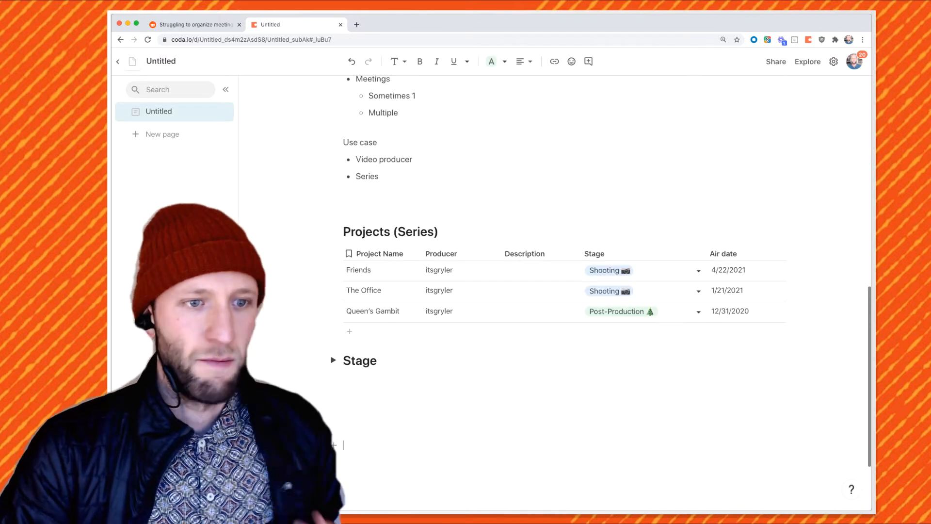
scroll(558, 291, "up", 3)
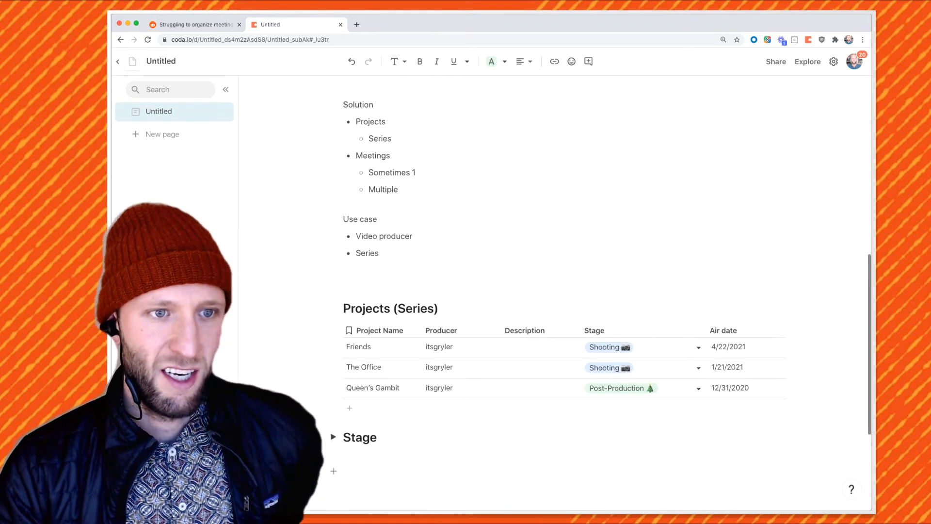
left_click(380, 254)
triple_click(384, 236)
left_click_drag(380, 254, 345, 207)
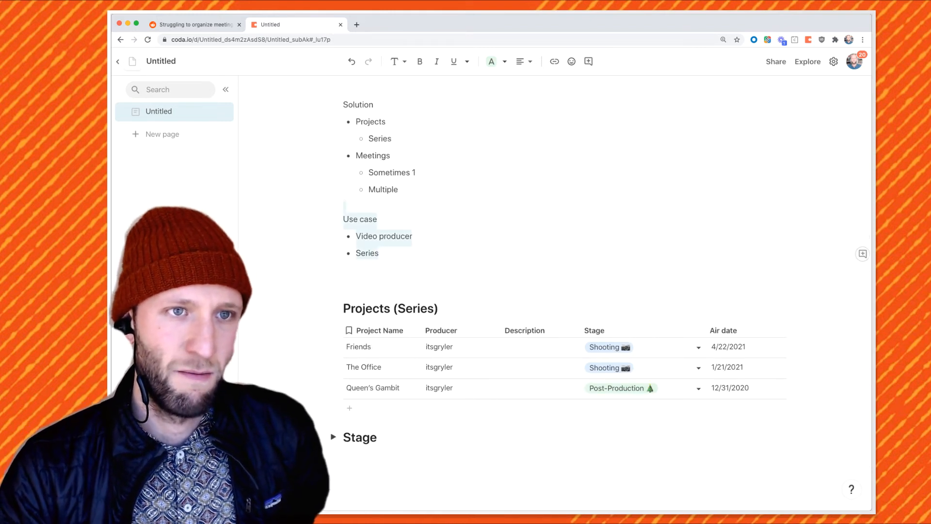
left_click_drag(345, 268, 344, 220)
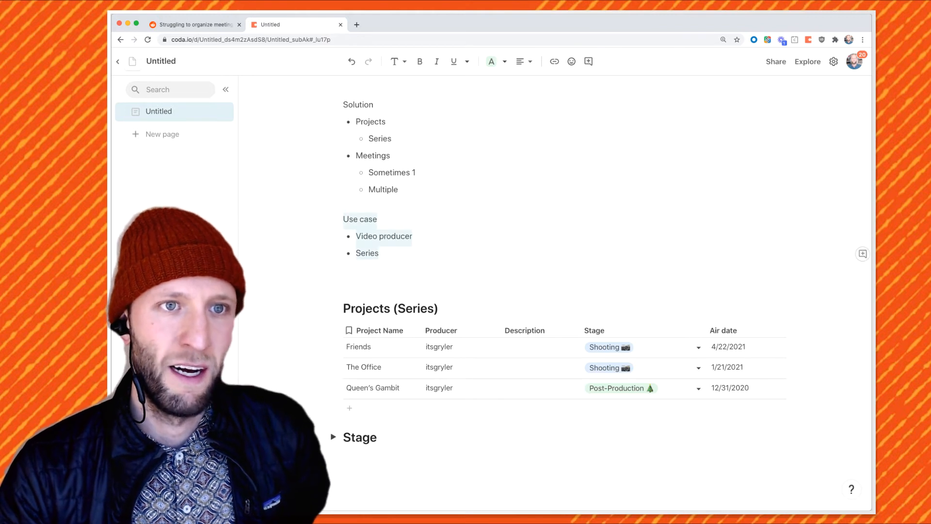
left_click(467, 61)
left_click(487, 96)
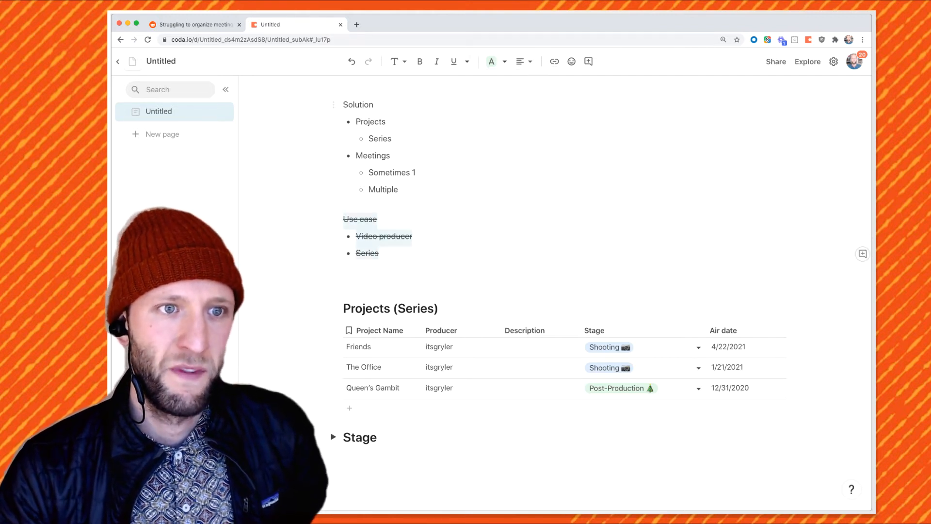
Turn the Solution list into a checklist and tick Projects and Series
left_click_drag(398, 190, 356, 122)
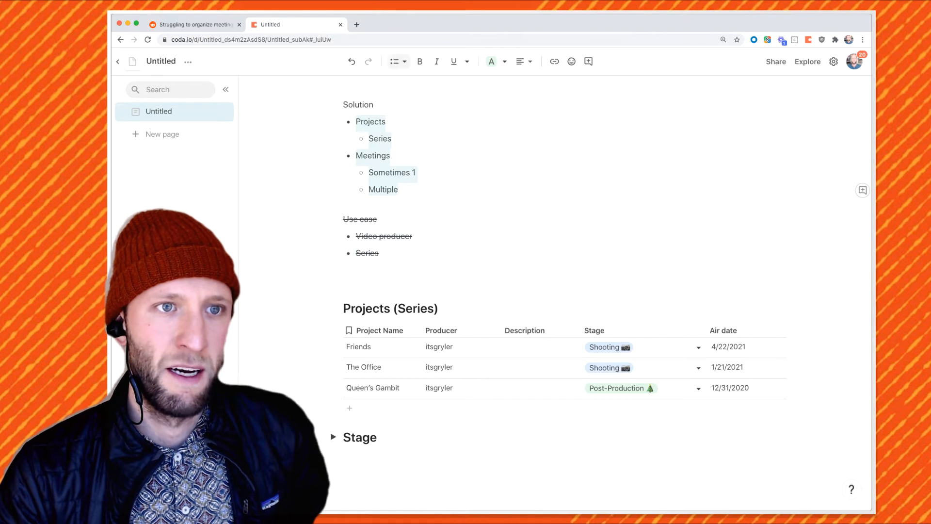
left_click(399, 62)
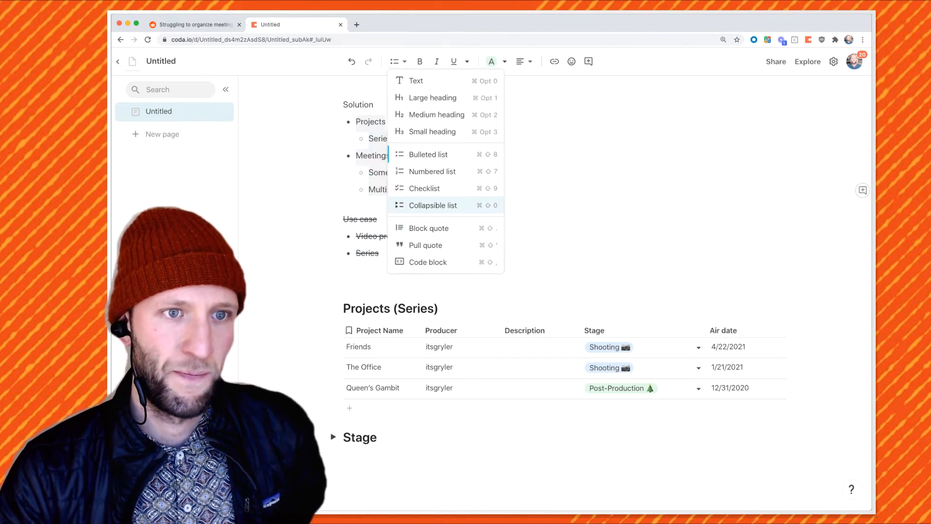
left_click(425, 188)
left_click(348, 122)
left_click(361, 138)
left_click_drag(391, 156, 337, 156)
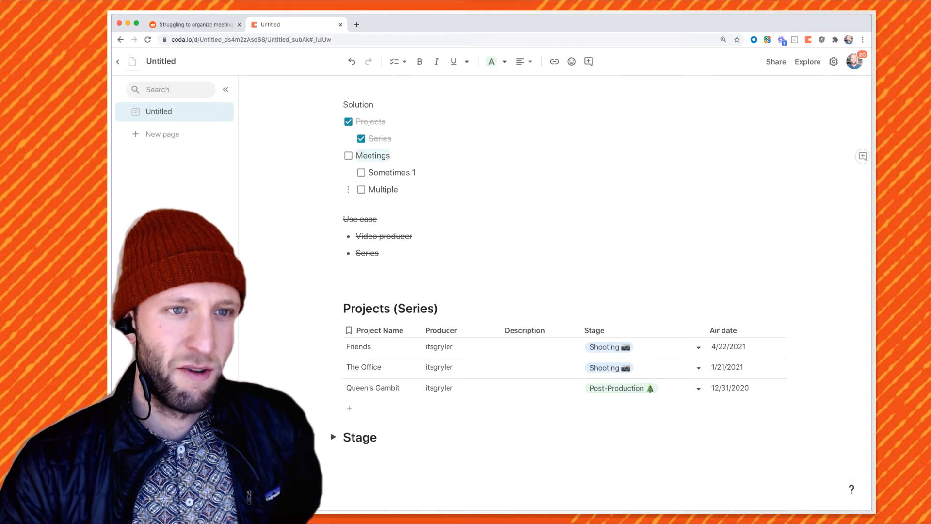
left_click(407, 190)
scroll(534, 291, "down", 1)
scroll(606, 262, "down", 5)
Add two columns after Air date named Meetings and Next Steps
scroll(540, 233, "up", 1)
left_click(540, 232)
scroll(540, 233, "up", 2)
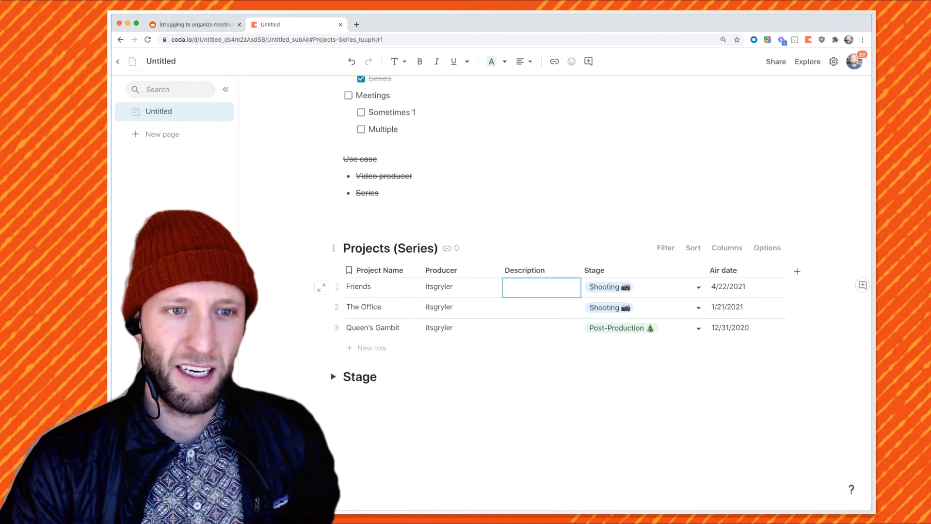
left_click_drag(541, 288, 387, 287)
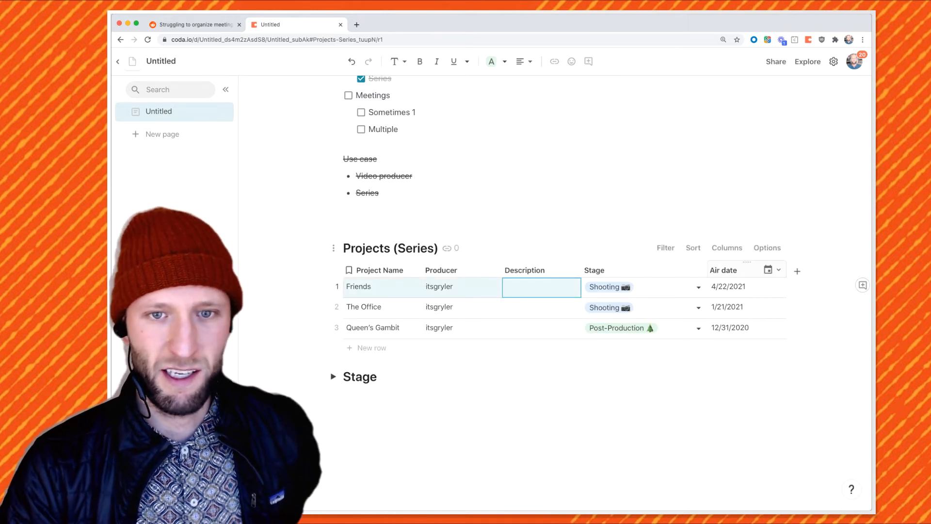
left_click(727, 270)
left_click(797, 272)
scroll(742, 262, "down", 1)
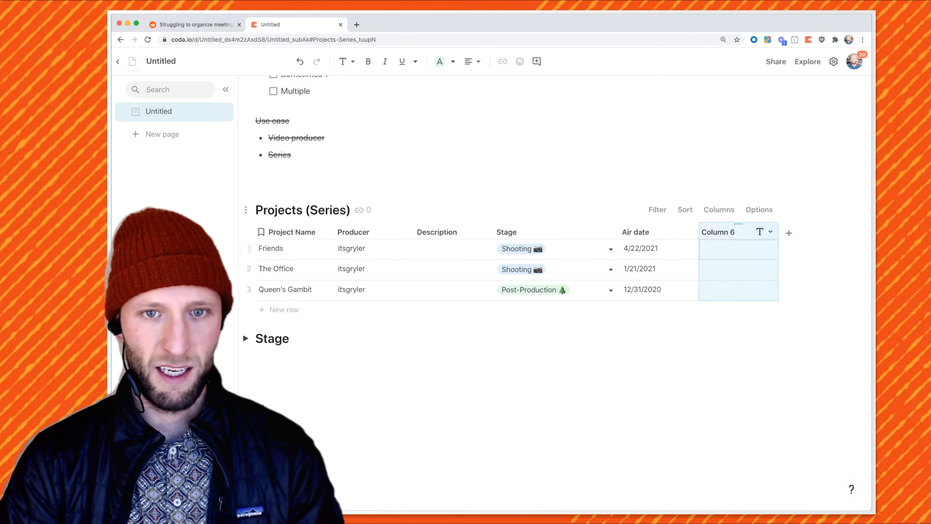
double_click(720, 232)
type("Meetings")
key("Tab")
type("Next teps")
key("BackSpace")
key("BackSpace")
key("BackSpace")
key("BackSpace")
type("Steps")
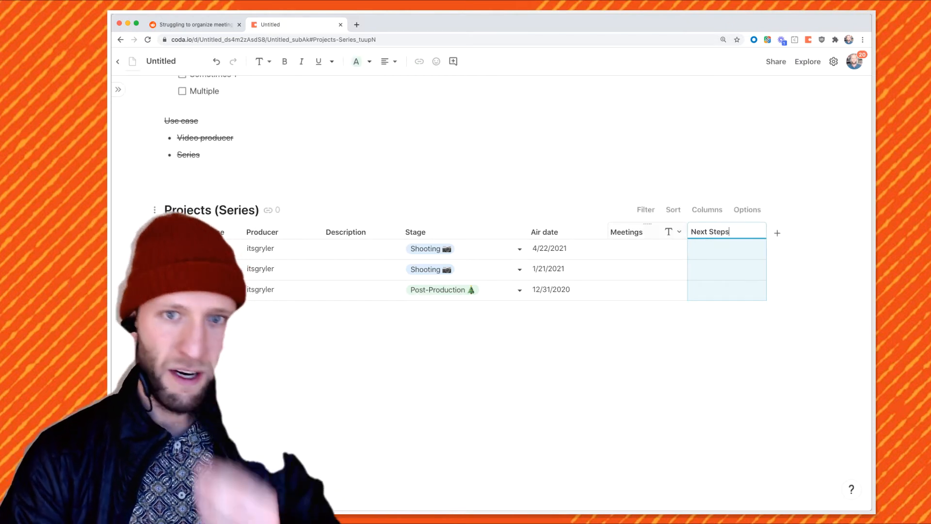
key("Return")
Fill the first Next Steps cell with bullets TKTK and XYZ follow-up, and copy it to the rows below
type("- TKTK")
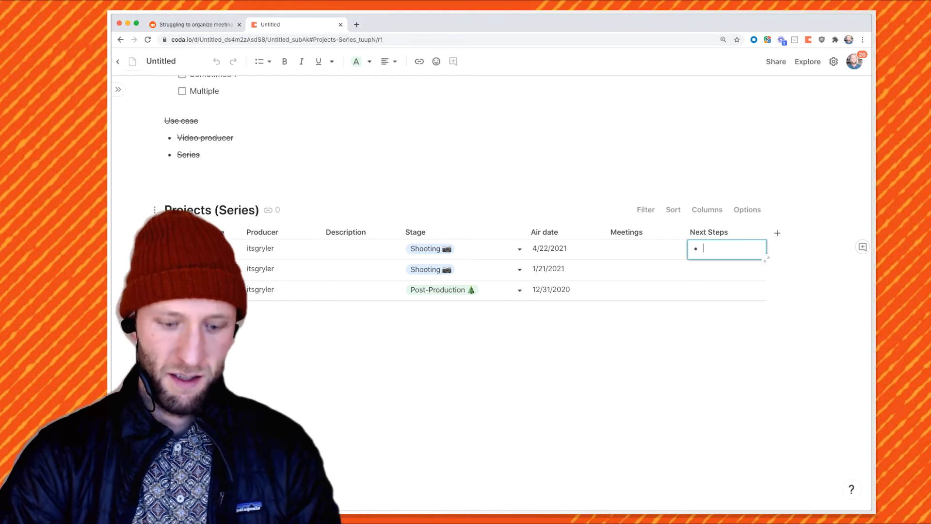
key("Return")
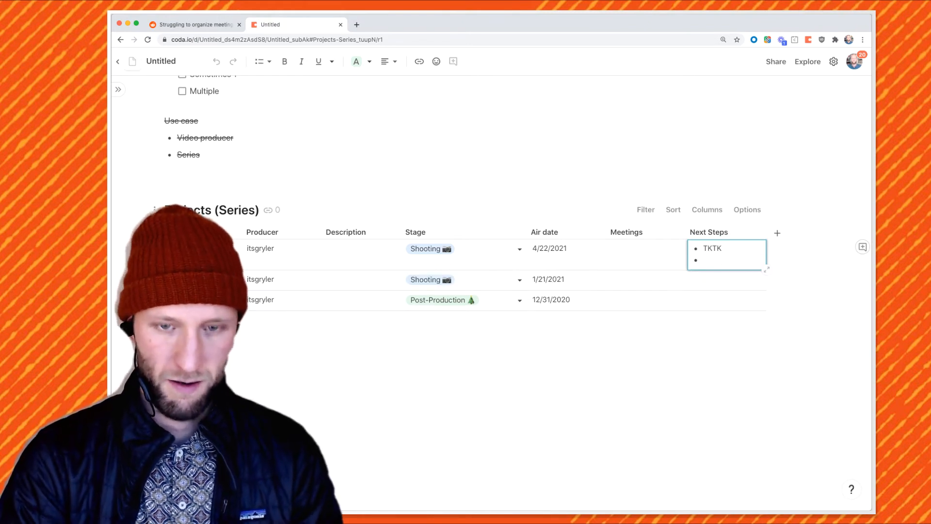
type("XYZ follow-up")
key("Return")
key("Up")
key("super+c")
key("Down")
key("super+v")
key("Down")
key("super+v")
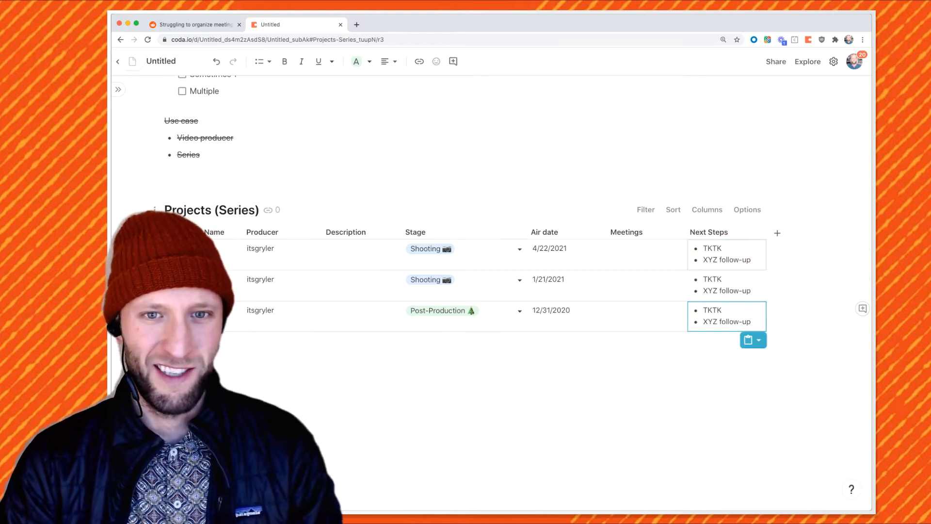
Widen the Next Steps column and bring back the pages sidebar
left_click_drag(767, 232, 795, 232)
left_click(647, 255)
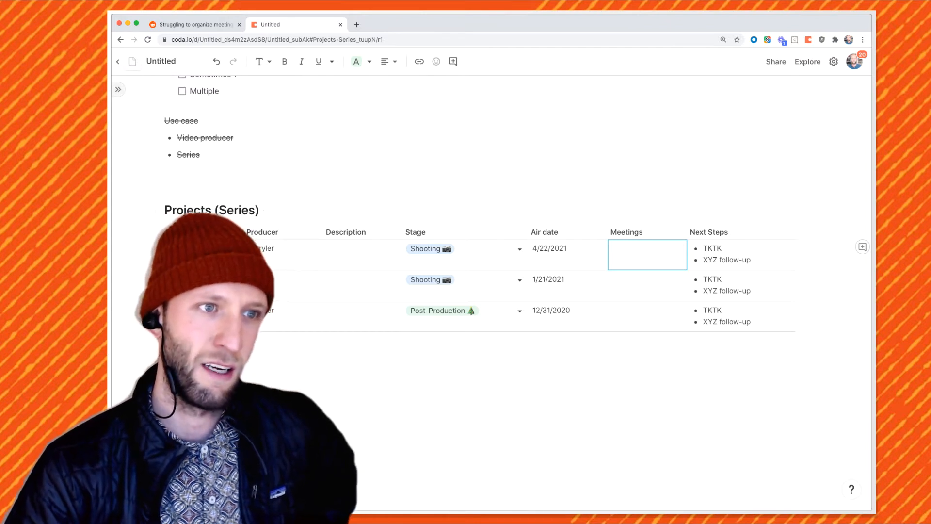
left_click(117, 89)
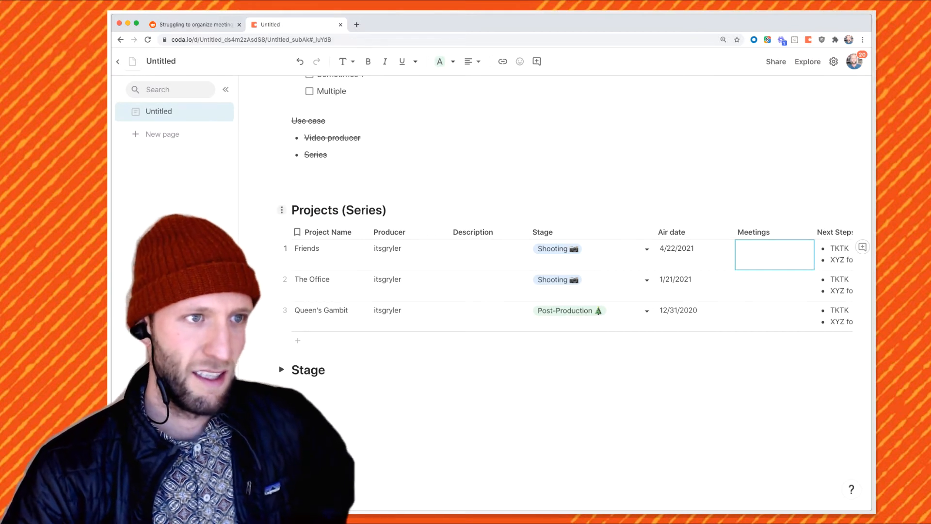
Drag the Projects (Series) table and Stage section onto their own page, then add a page titled Meetings
left_click_drag(282, 209, 167, 136)
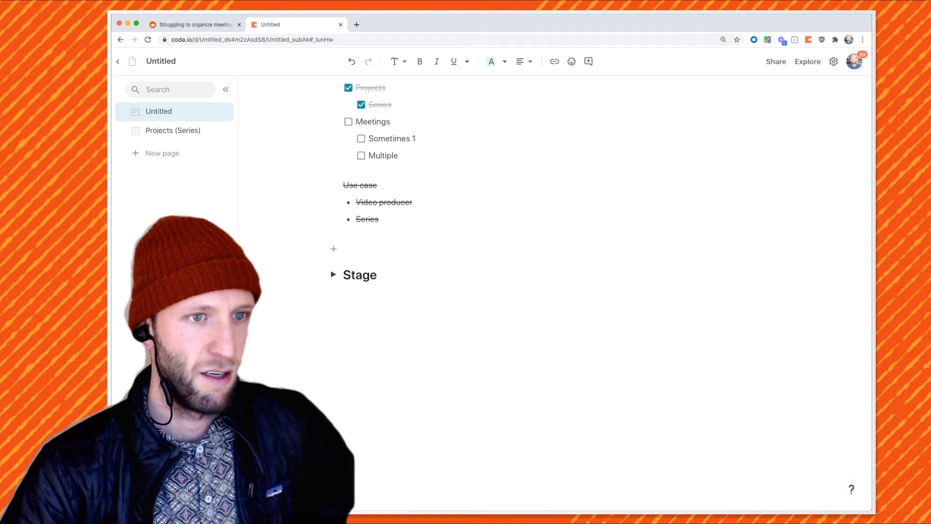
left_click_drag(318, 275, 203, 131)
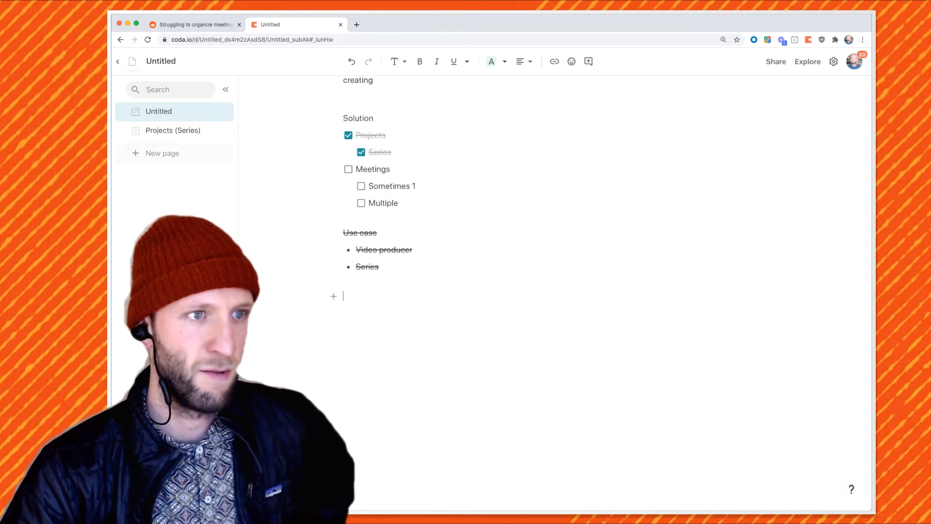
left_click(163, 153)
type("Meetings")
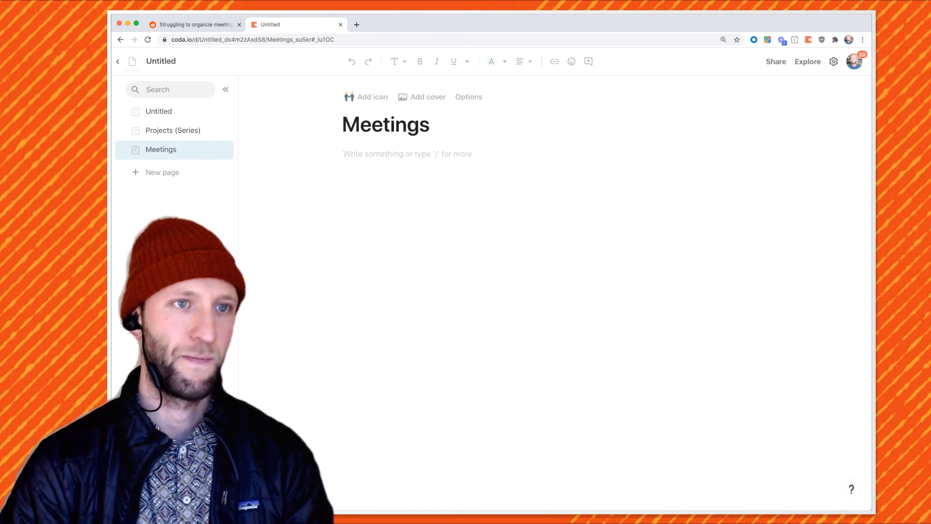
Give the Projects (Series) page a chart-folder icon
left_click(372, 97)
left_click(466, 154)
left_click(136, 131)
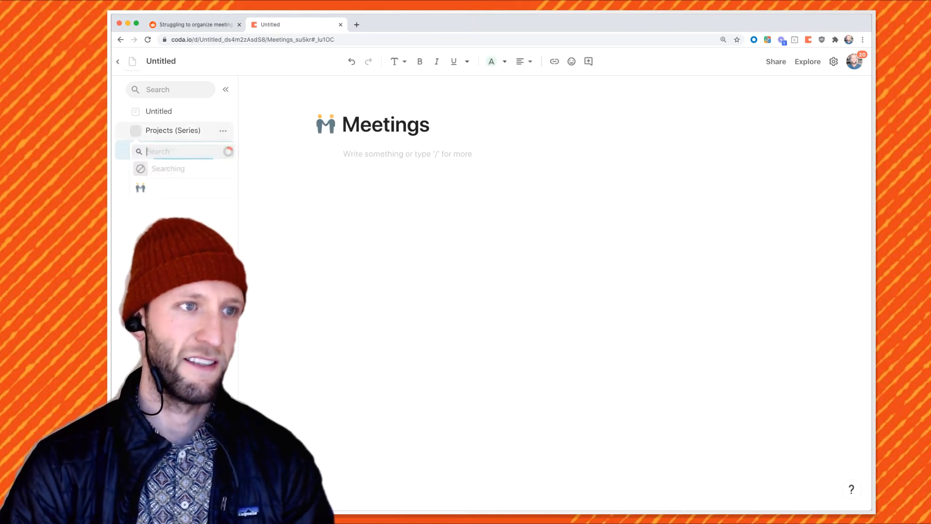
left_click(193, 169)
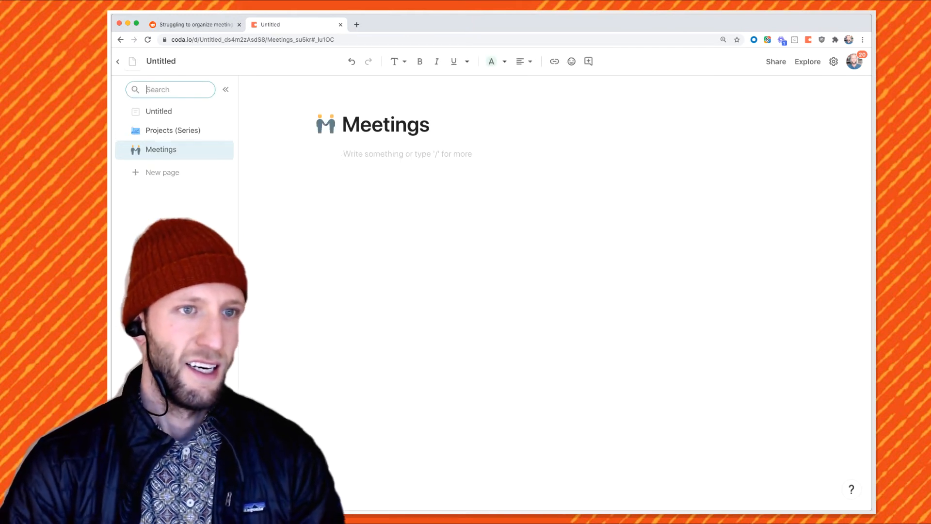
Start the Meetings page with a 'Dec 17th' medium heading and a 'Meeting notes' line
left_click(407, 154)
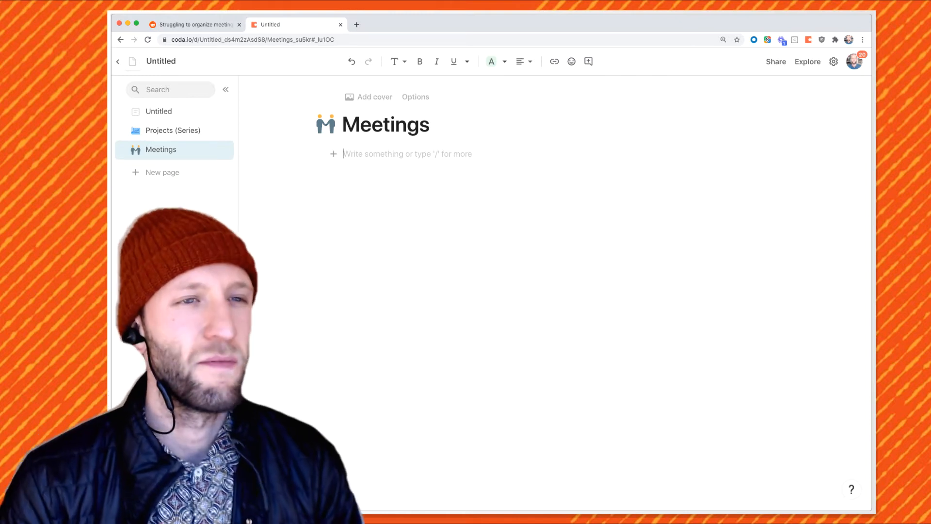
left_click(397, 61)
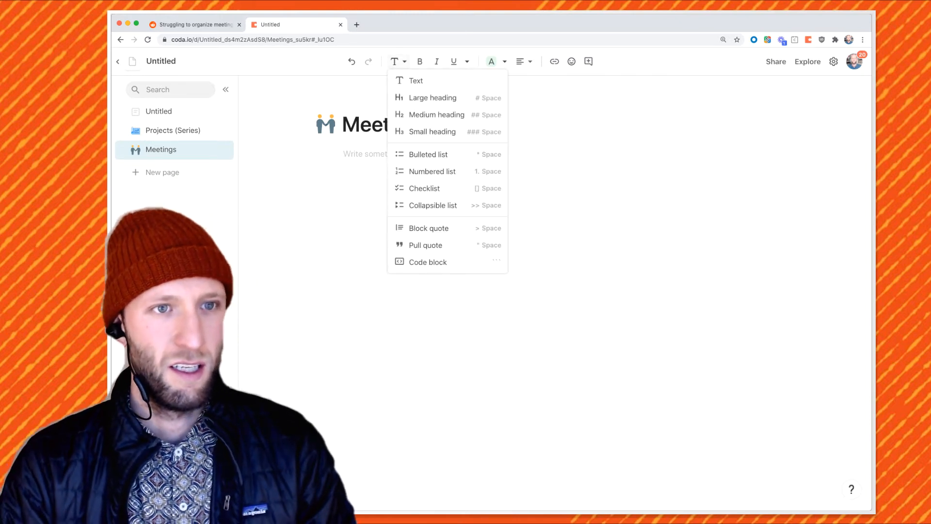
left_click(437, 115)
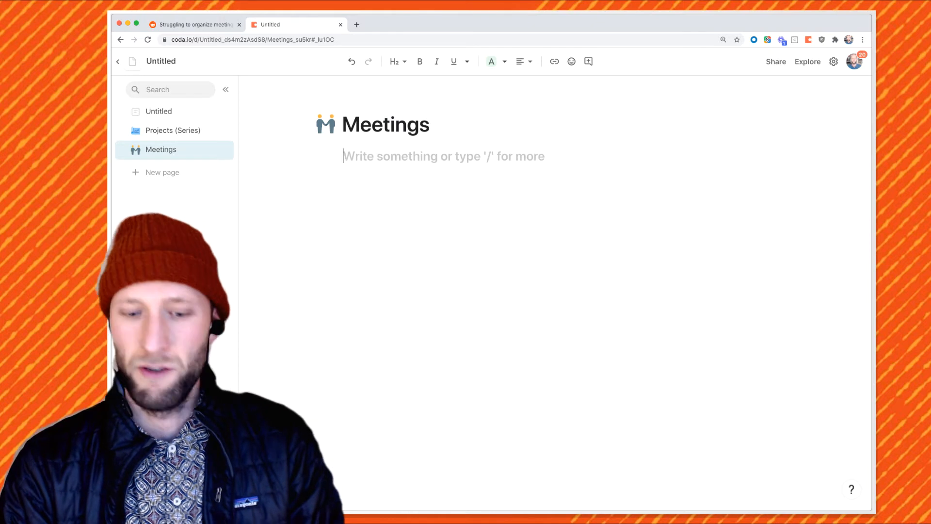
type("Dec 17th")
key("Return")
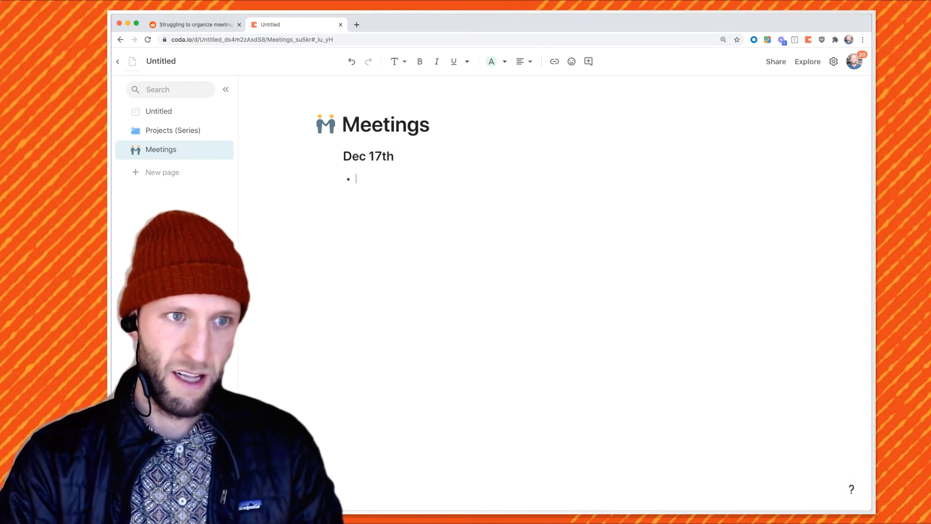
type("Meeting notes")
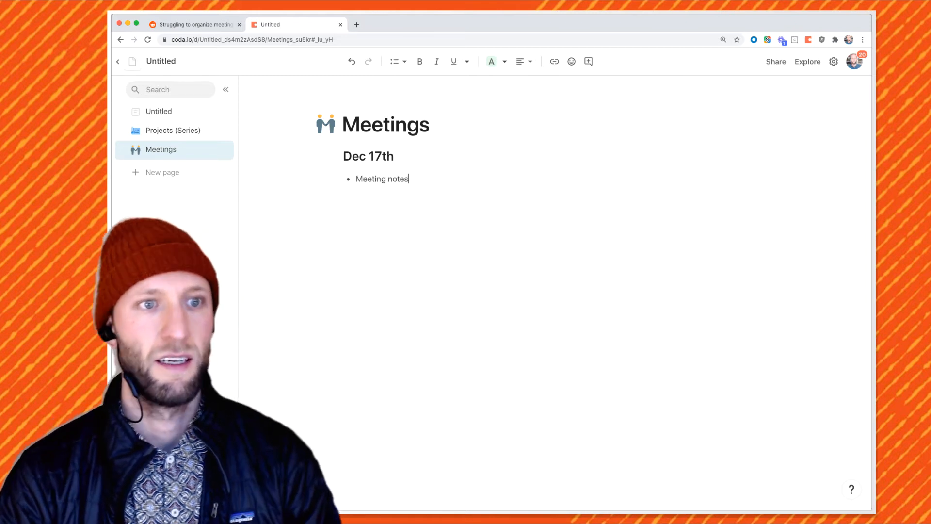
key("Return")
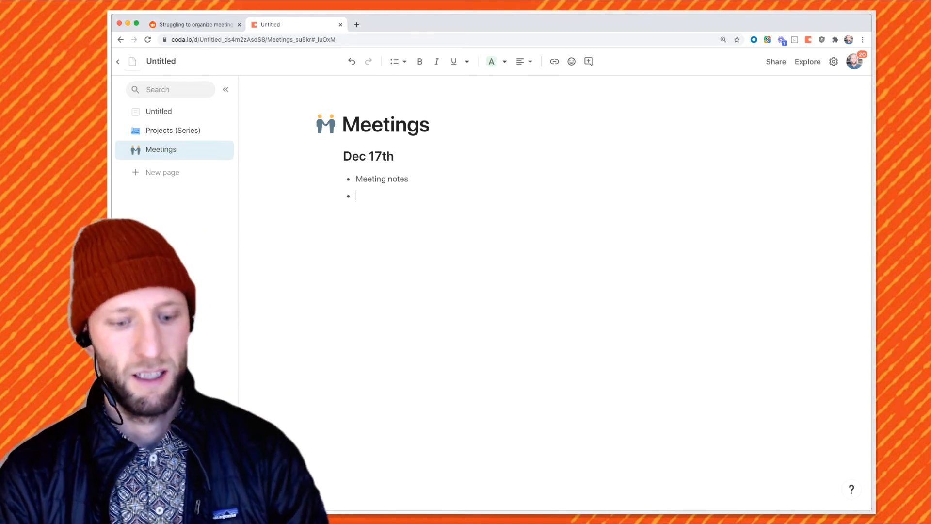
List two attendees with roles production and Animation as sub-bullets under Who
key("Return")
key("Tab")
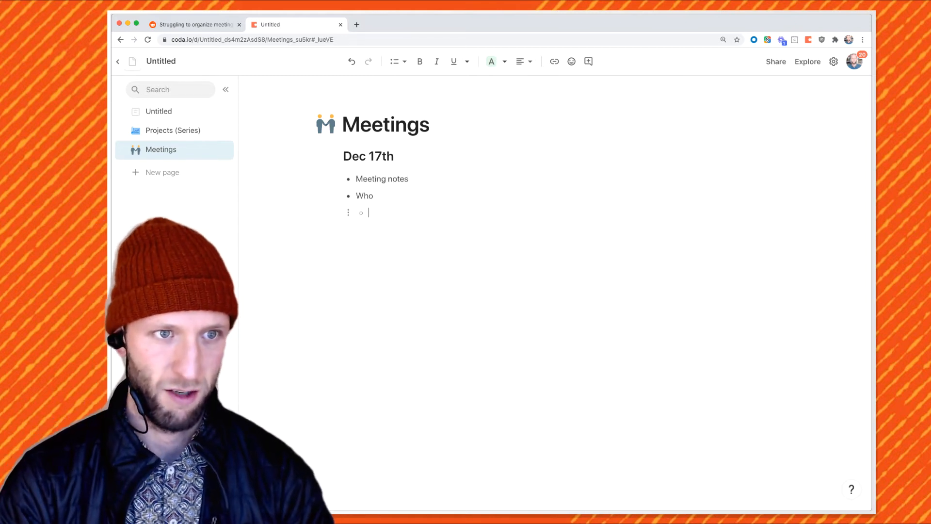
type("Steve - p")
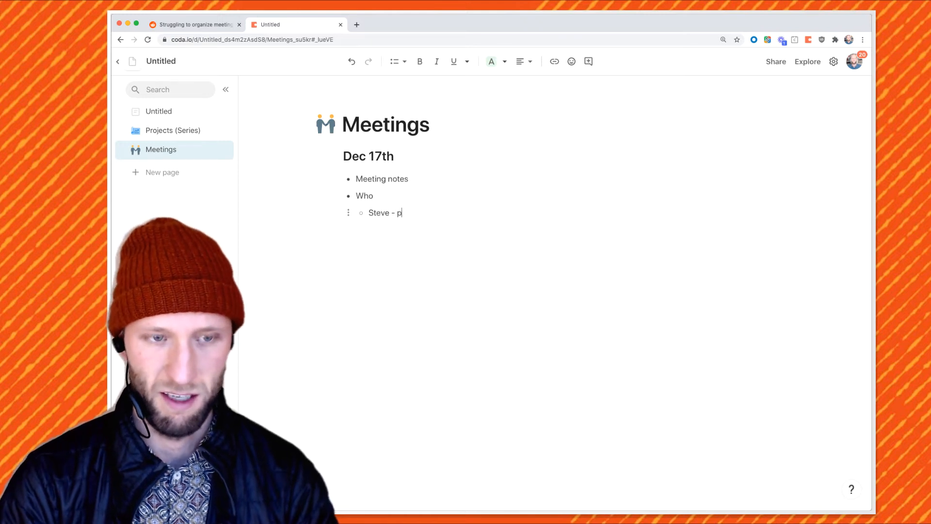
type("roduction")
key("Return")
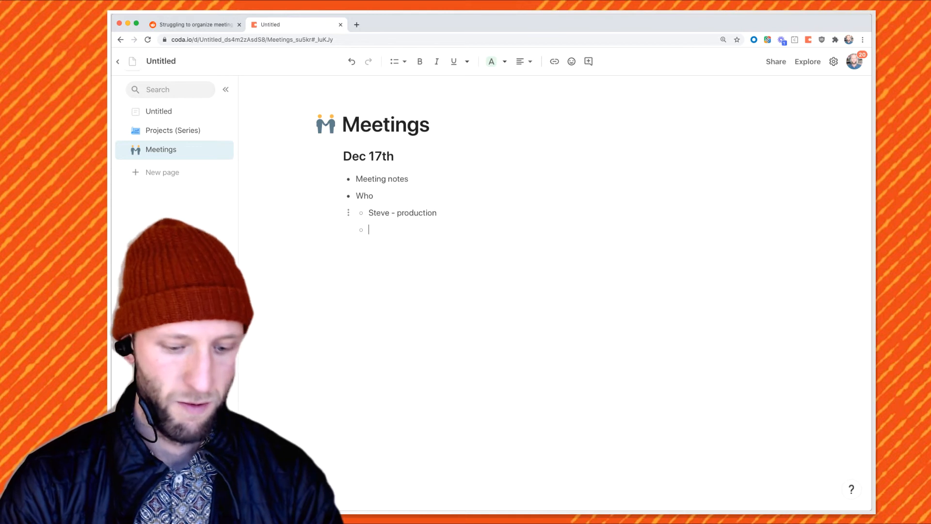
type("Jenny - Animation")
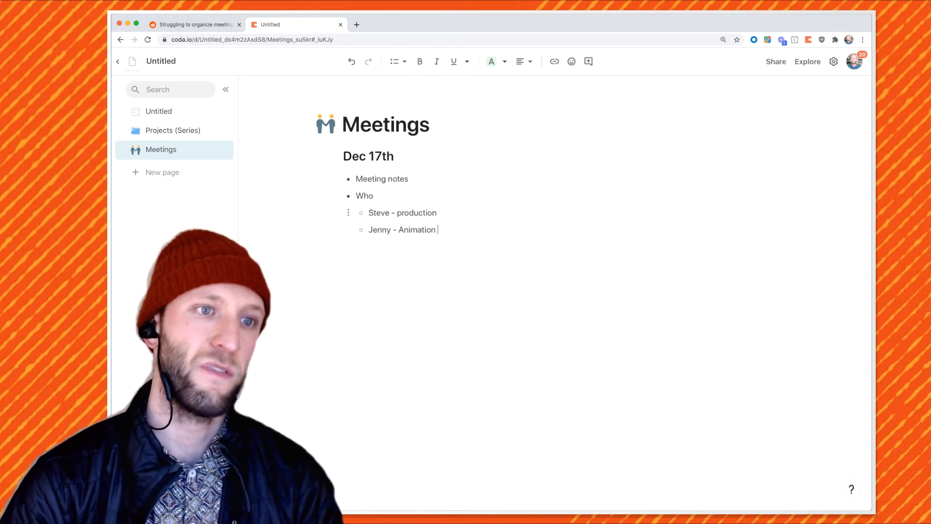
Add a 'What talking about' bullet with two XYZ sub-points and begin an @ mention
key("Return")
key("shift+Tab")
type("What talking ao")
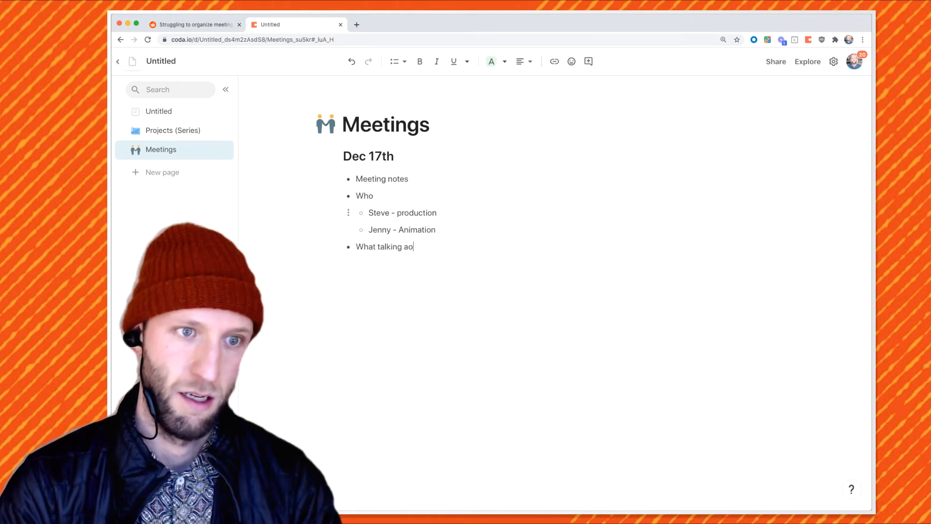
key("BackSpace")
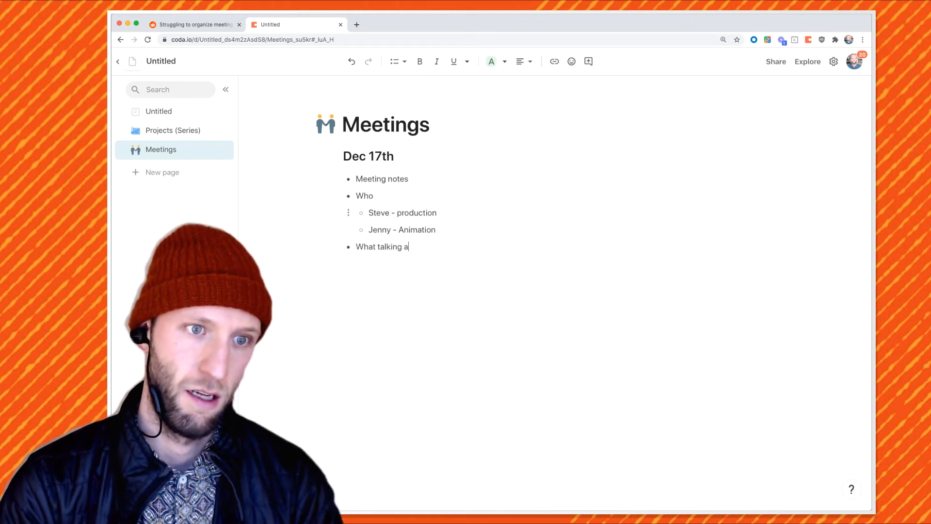
type("bout")
key("Return")
type("XYZ")
key("Return")
type("XYZ")
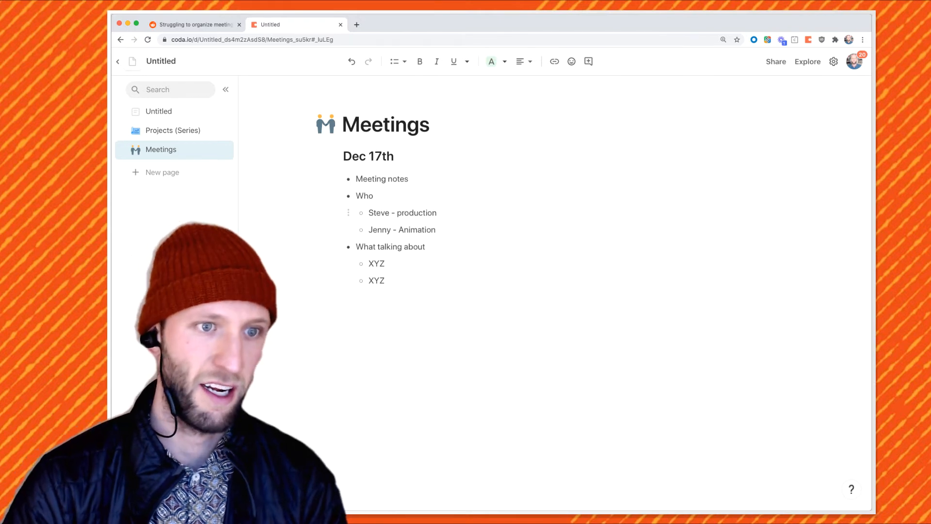
key("Return")
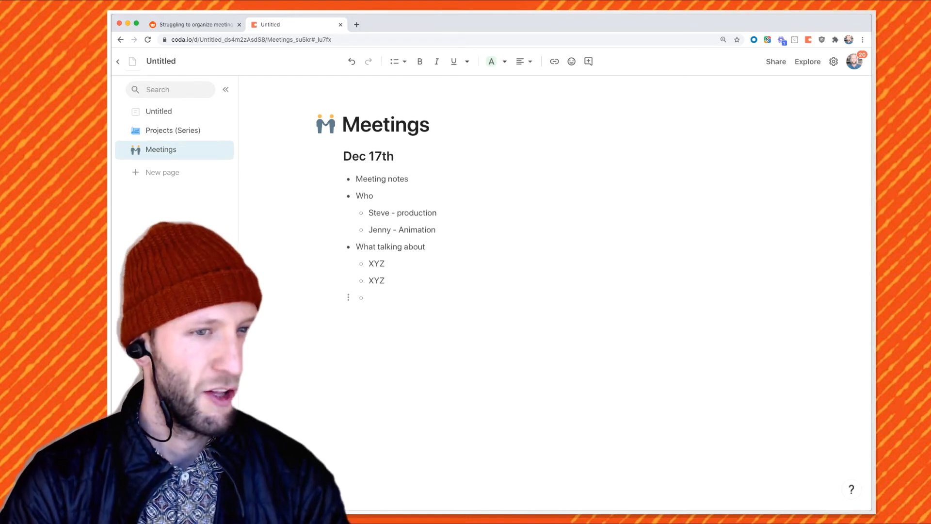
type("@")
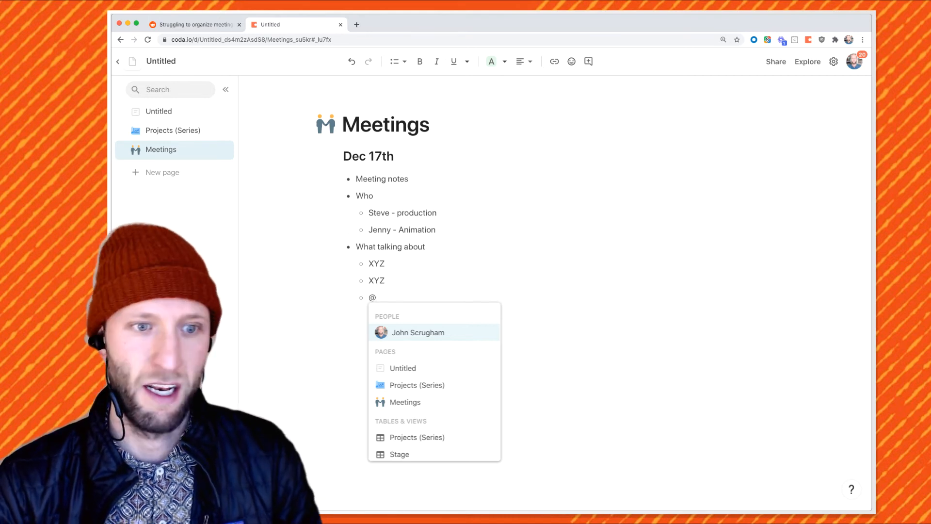
Insert an @ mention of the Queen's Gambit project
key("Down")
key("Down")
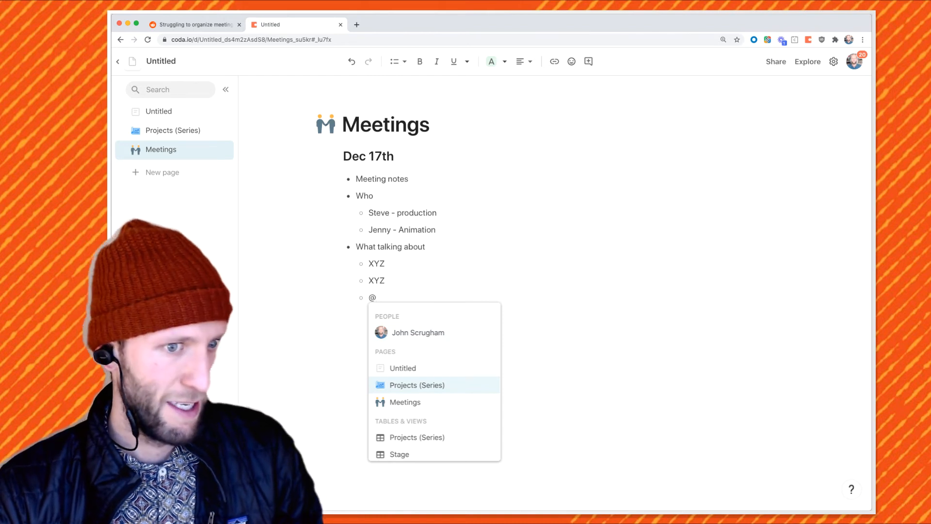
scroll(434, 385, "down", 3)
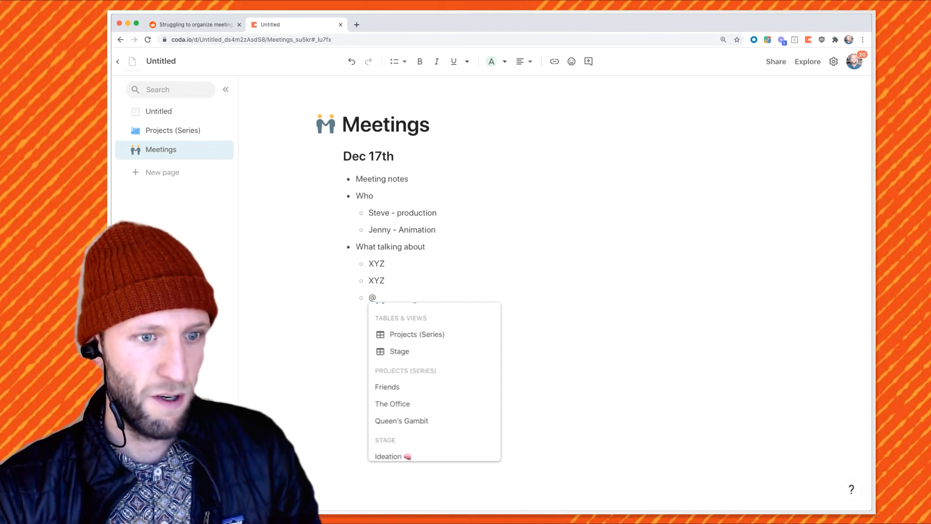
key("Down")
key("Down")
key("Up")
key("Up")
key("Down")
key("Down")
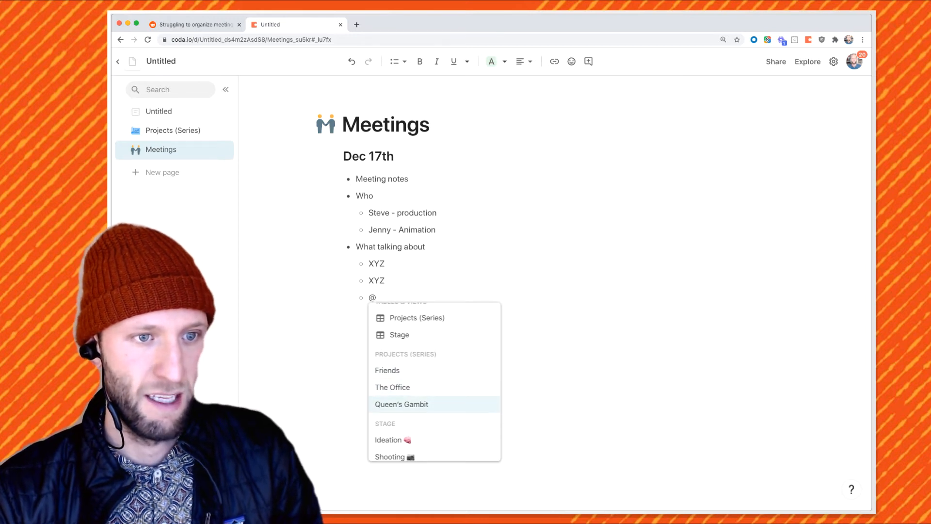
key("Return")
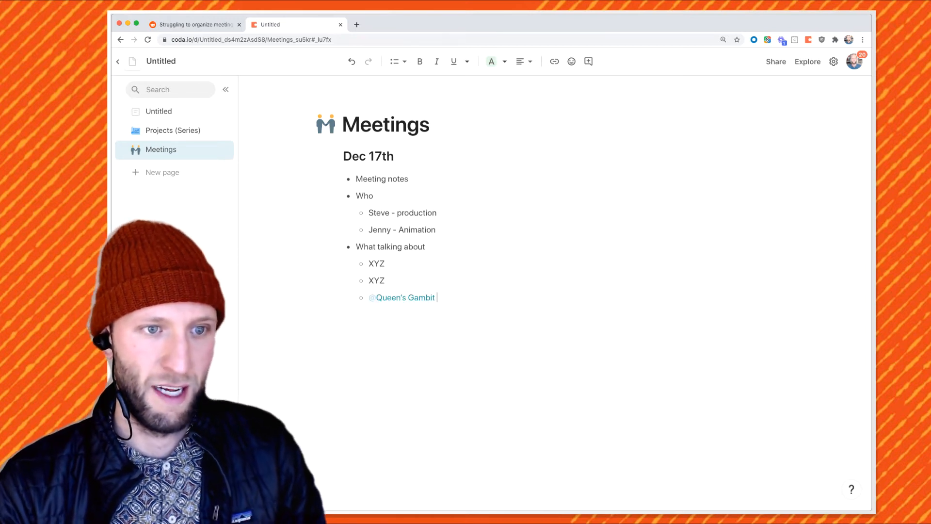
key("shift+Up")
key("shift+Up")
key("shift+Up")
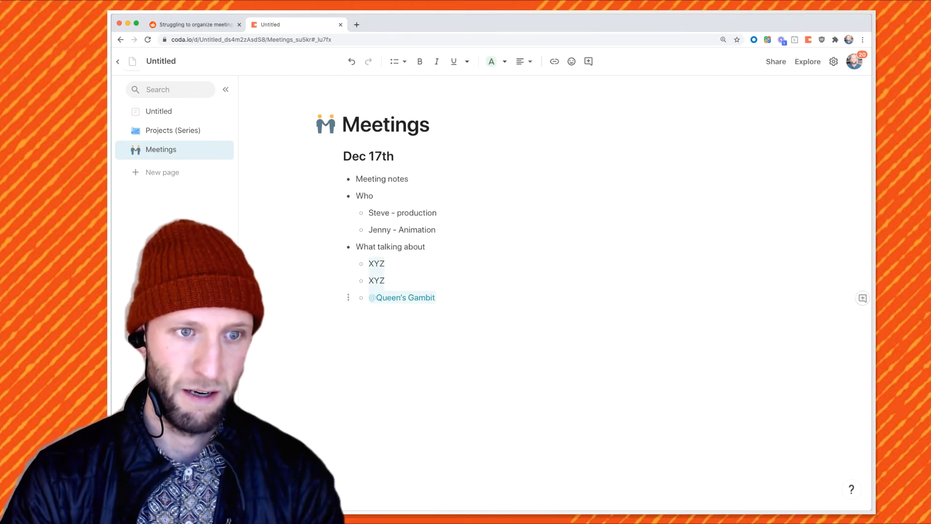
key("Right")
Add sub-points 'What's going on.', 'Next steps' and 'What we think about it.' under the mention
key("Return")
key("Tab")
type("What's going on.")
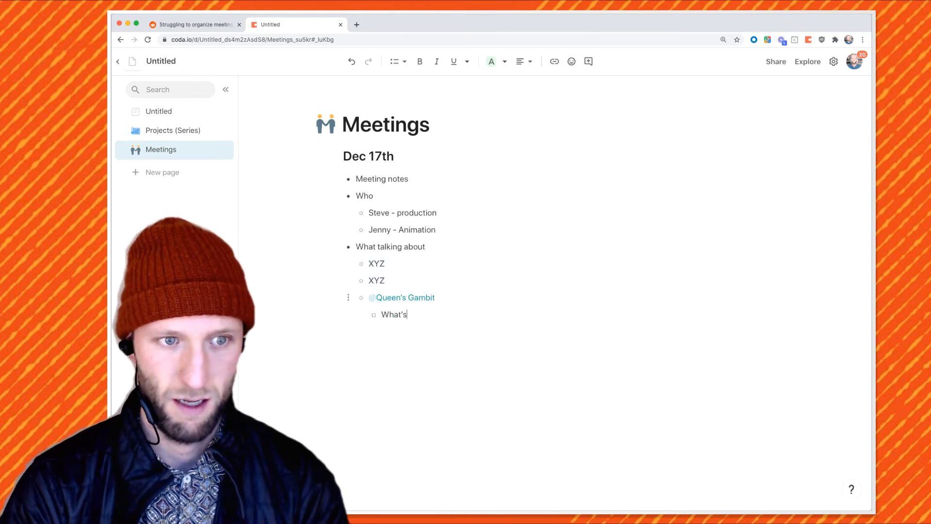
key("Return")
type("Next steps")
key("Return")
type("What we ")
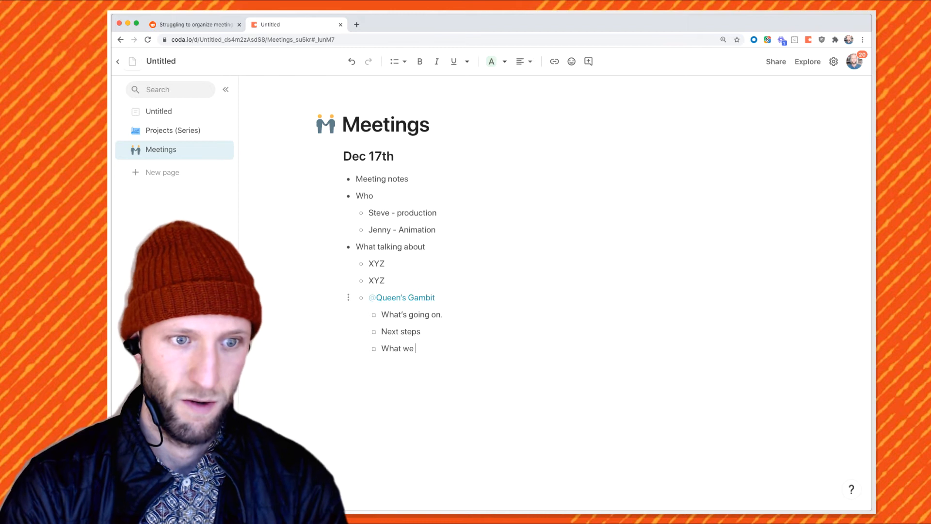
type("think about it.")
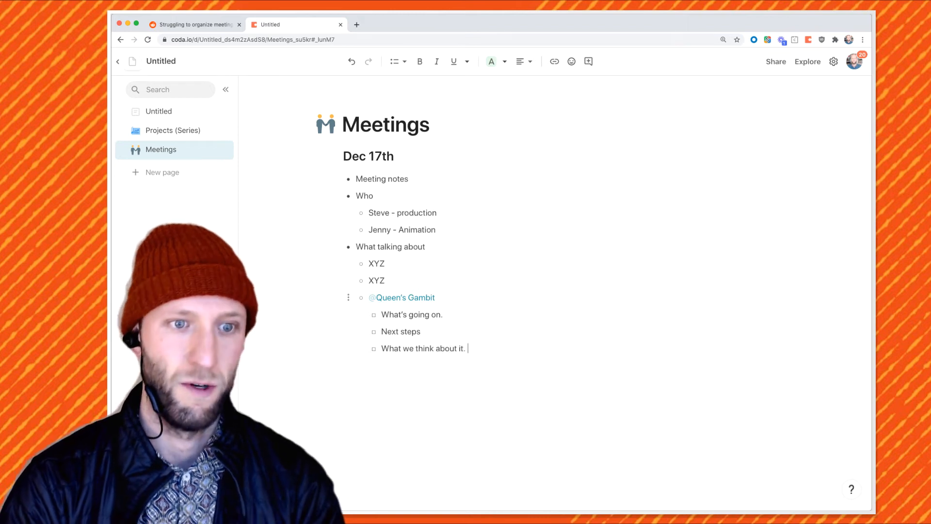
left_click_drag(466, 349, 382, 315)
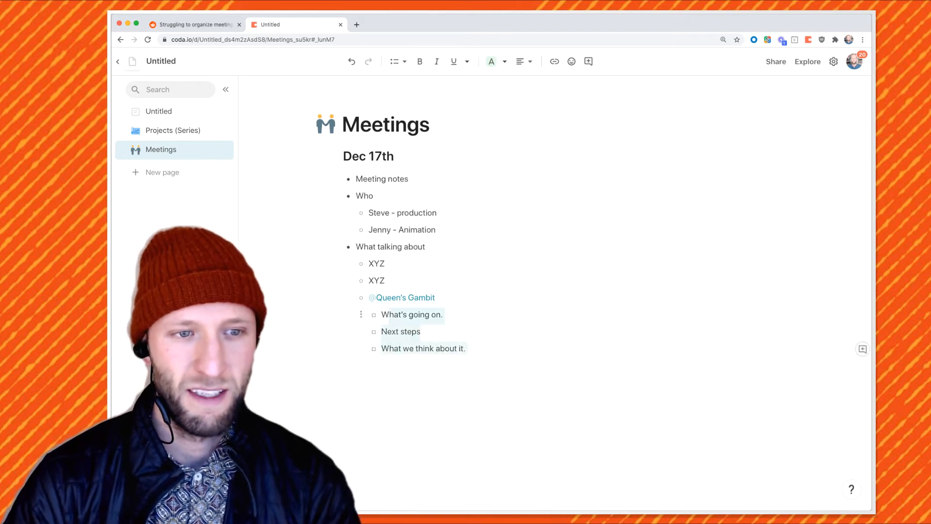
left_click(381, 315)
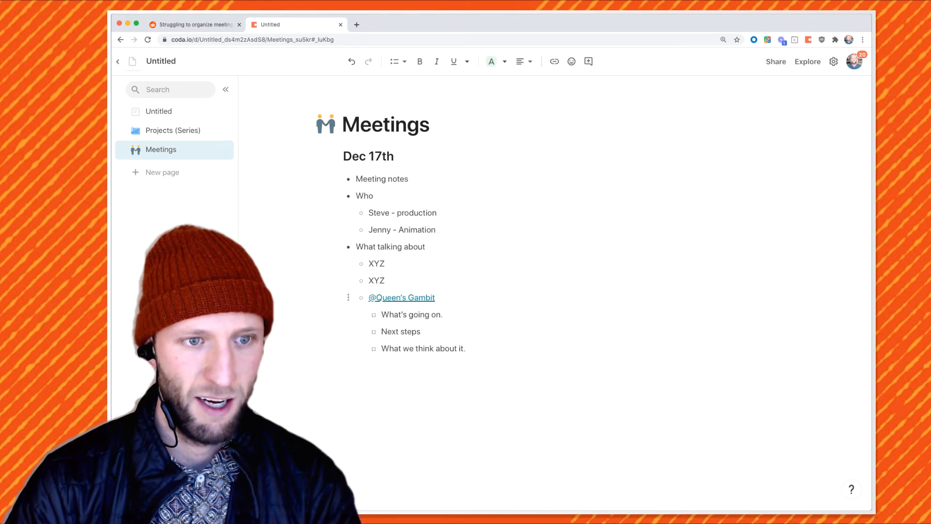
mouse_move(402, 298)
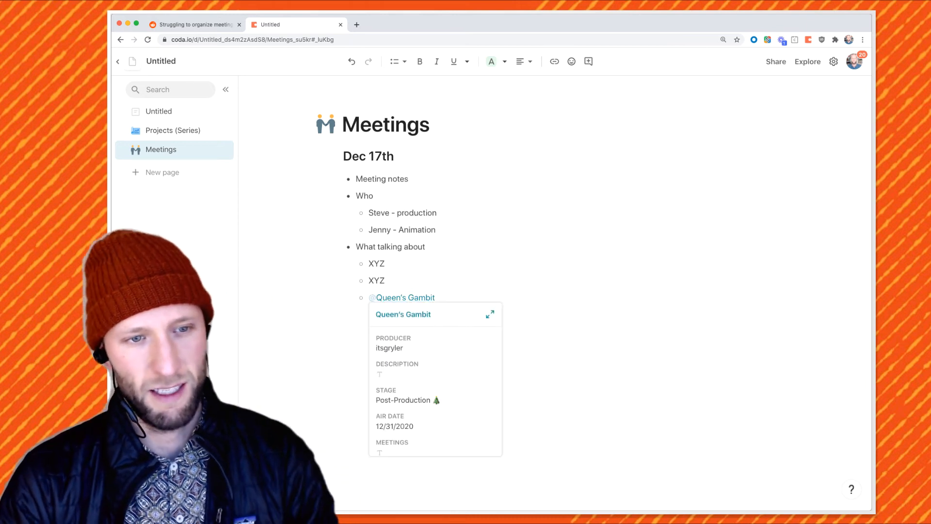
scroll(435, 388, "down", 1)
scroll(434, 388, "down", 3)
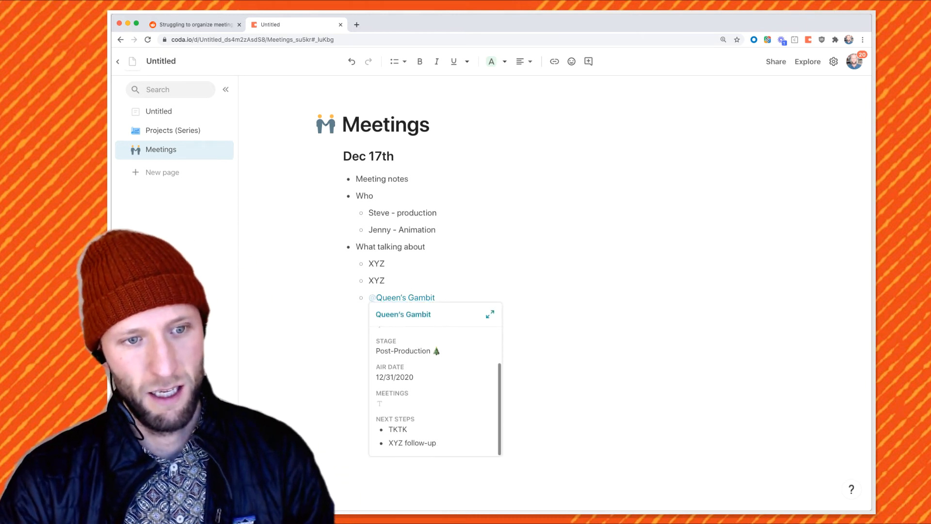
scroll(435, 388, "up", 3)
left_click(173, 130)
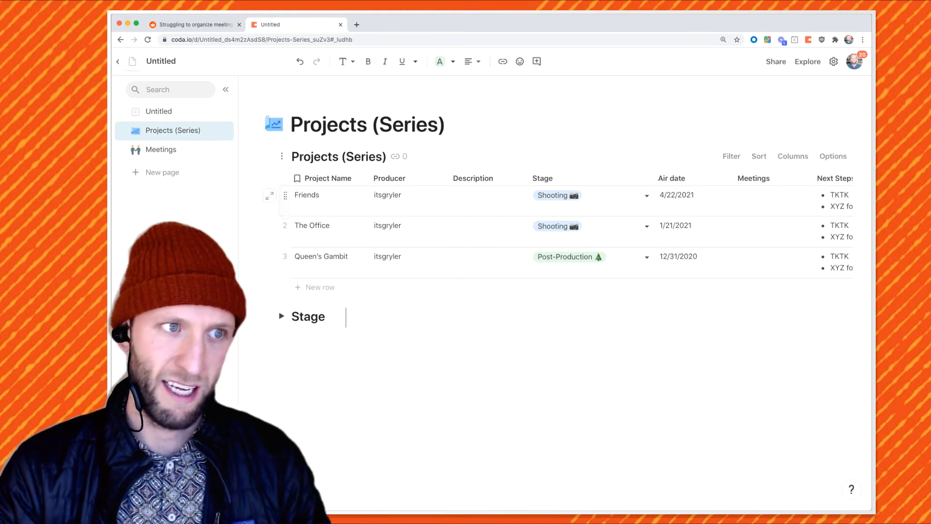
left_click(161, 149)
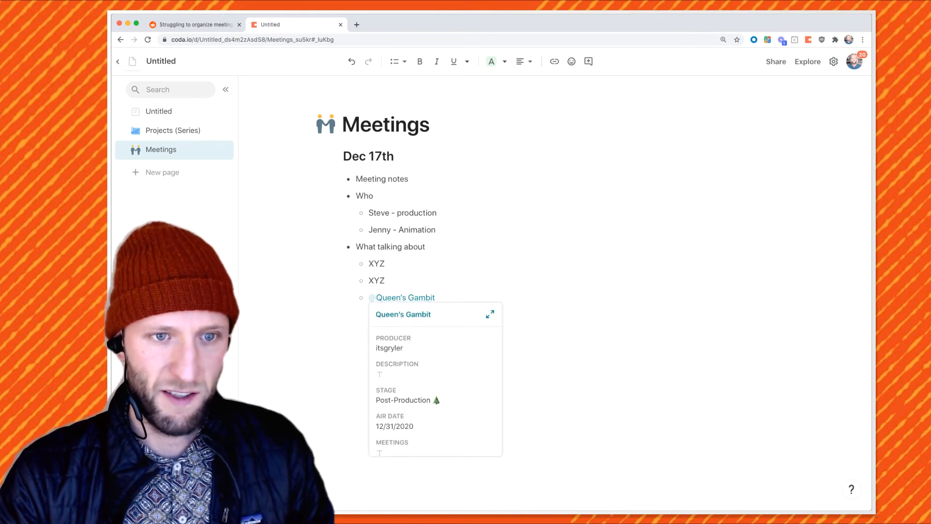
left_click(490, 314)
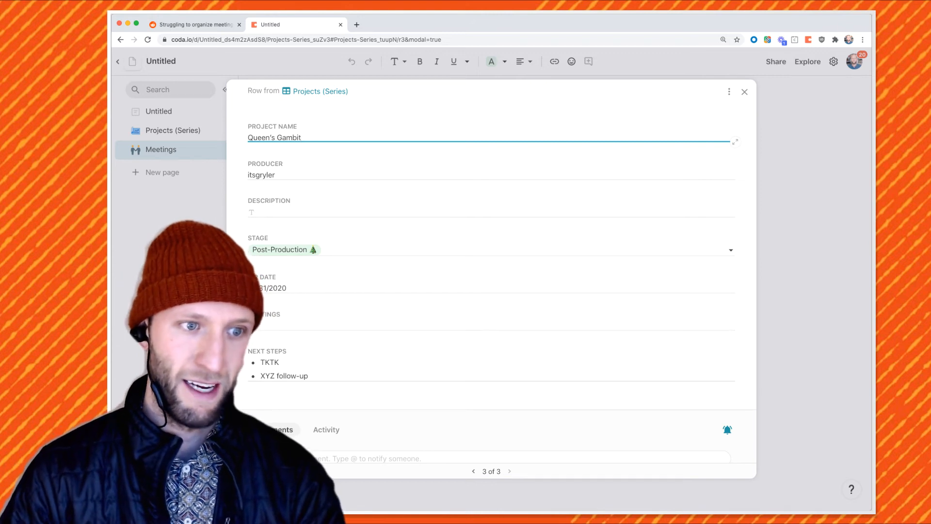
Add 'TKTK post-production' as a new bullet to Queen's Gambit's Next Steps
left_click(309, 376)
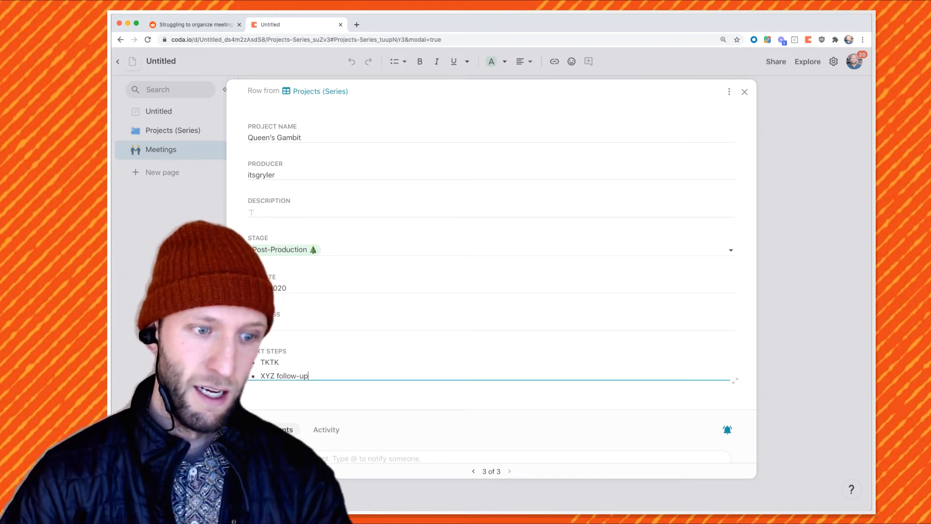
key("Return")
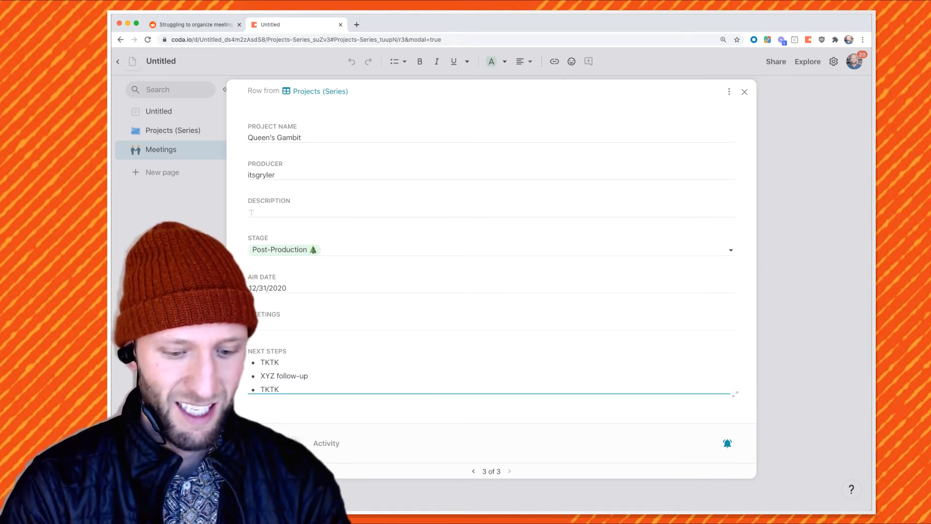
type("TKTK post-p")
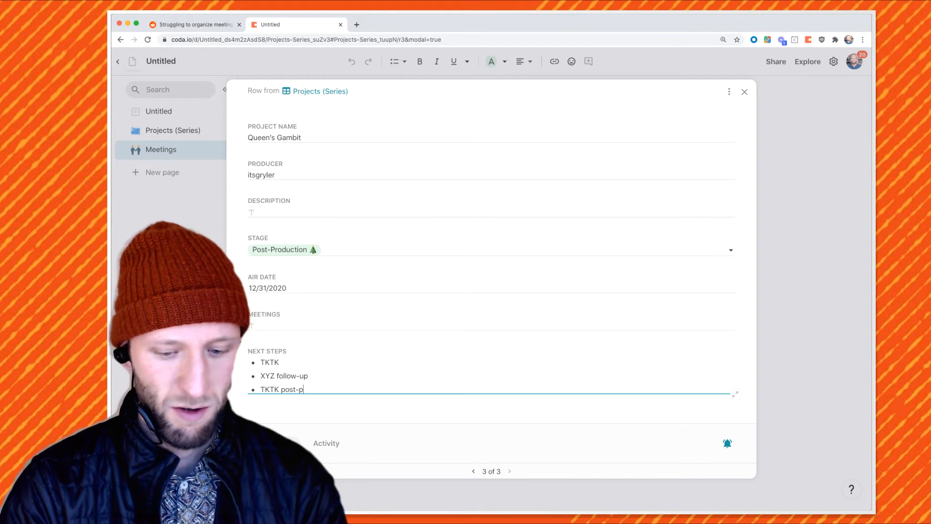
type("roduction")
key("Escape")
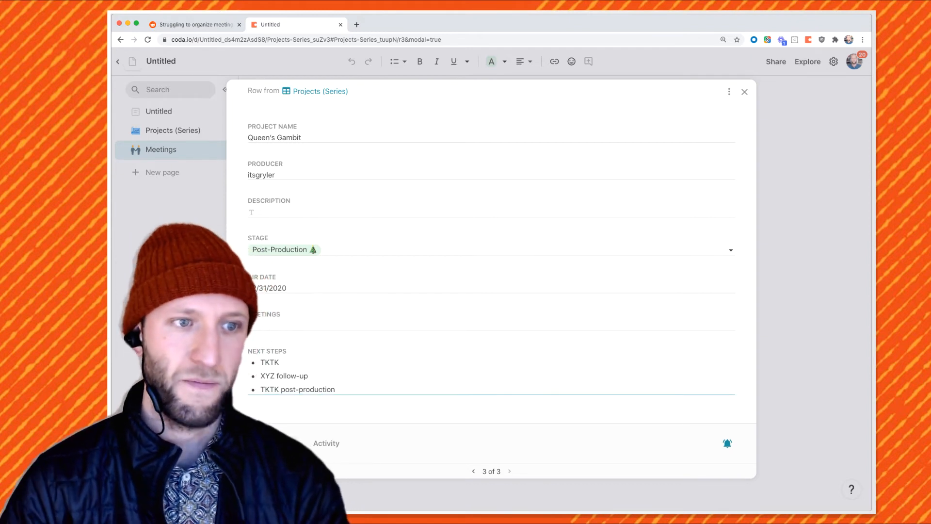
Close the Queen's Gambit record, reopen it from its mention, and close it again
key("Escape")
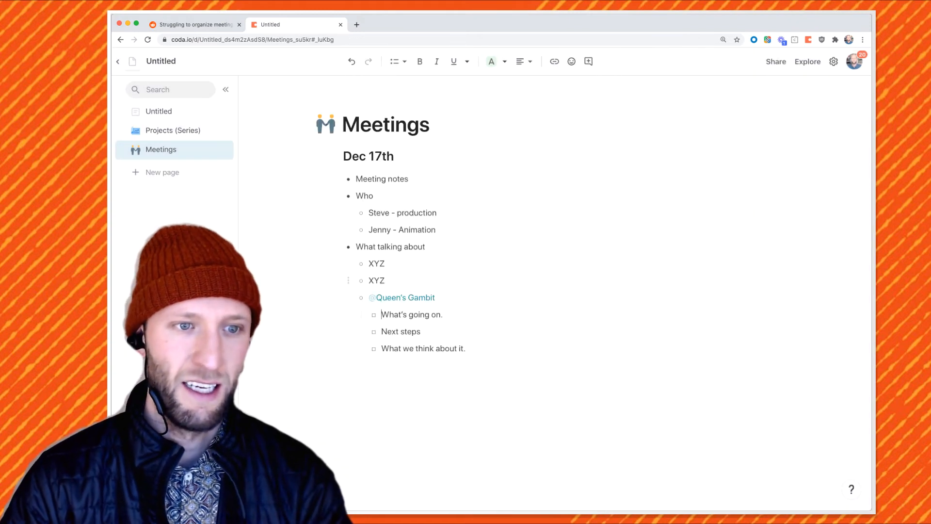
left_click_drag(467, 348, 382, 315)
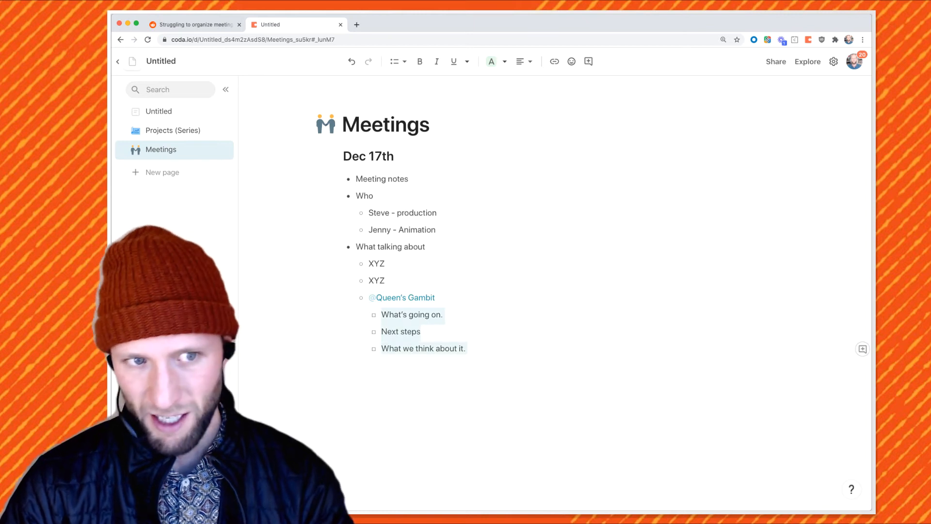
left_click(403, 297)
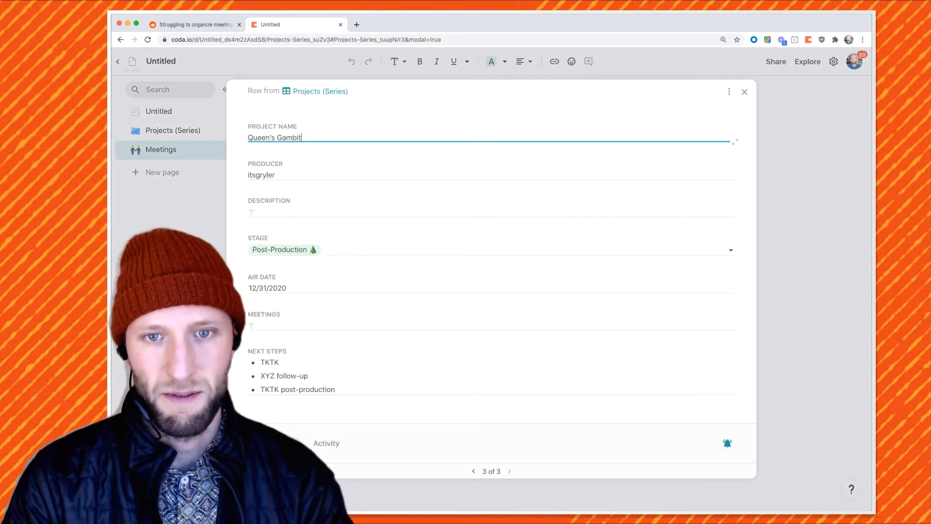
key("Escape")
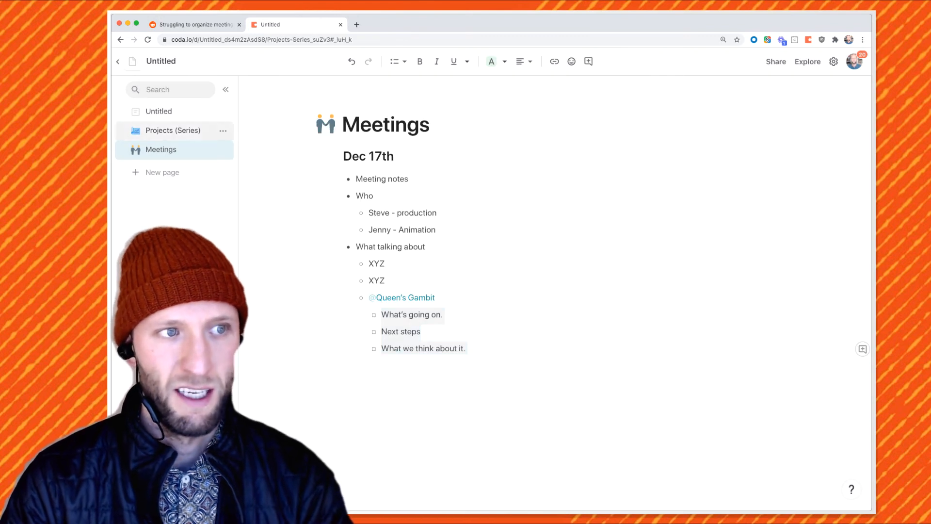
left_click(173, 130)
left_click(695, 268)
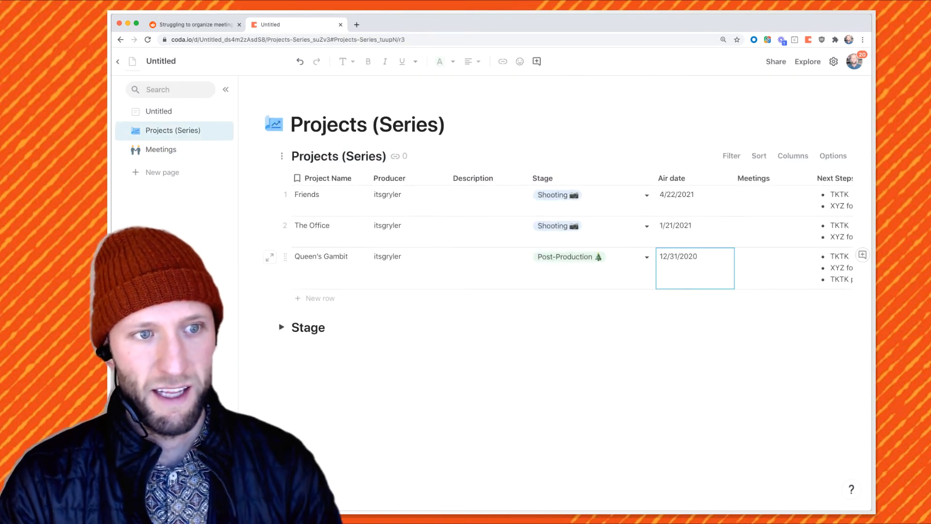
scroll(552, 233, "right", 5)
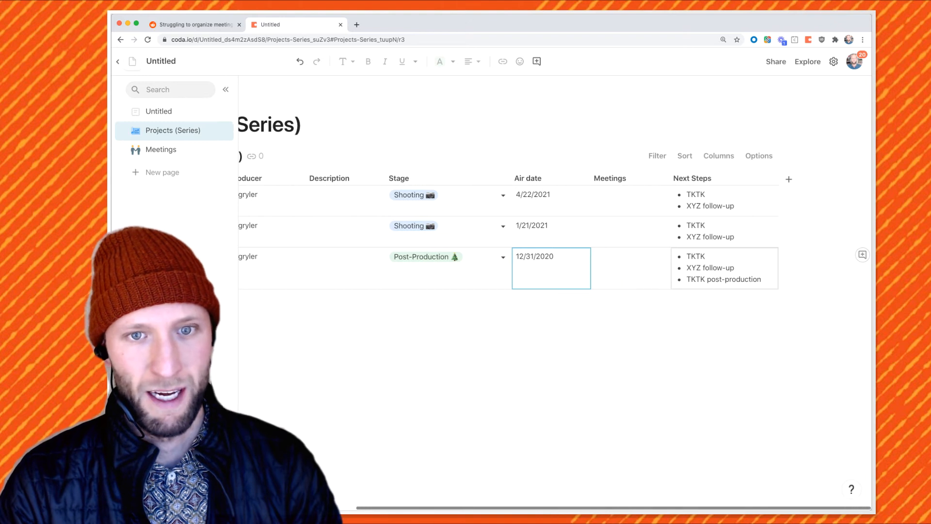
left_click(717, 268)
left_click(756, 280)
triple_click(746, 279)
left_click(630, 269)
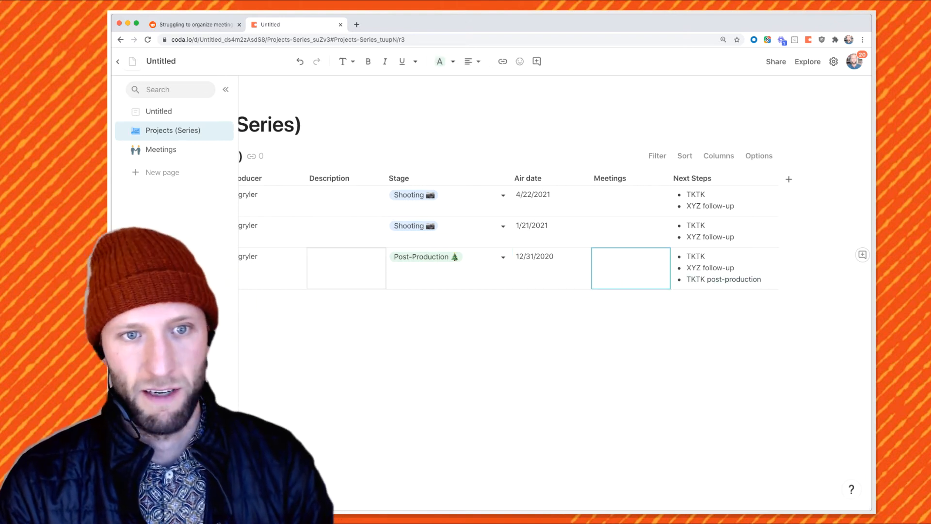
scroll(552, 233, "left", 5)
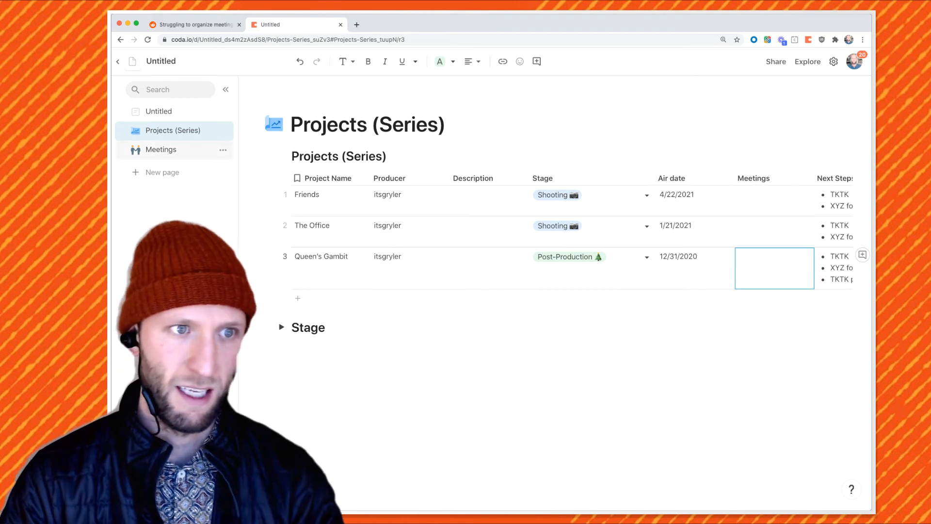
left_click(161, 149)
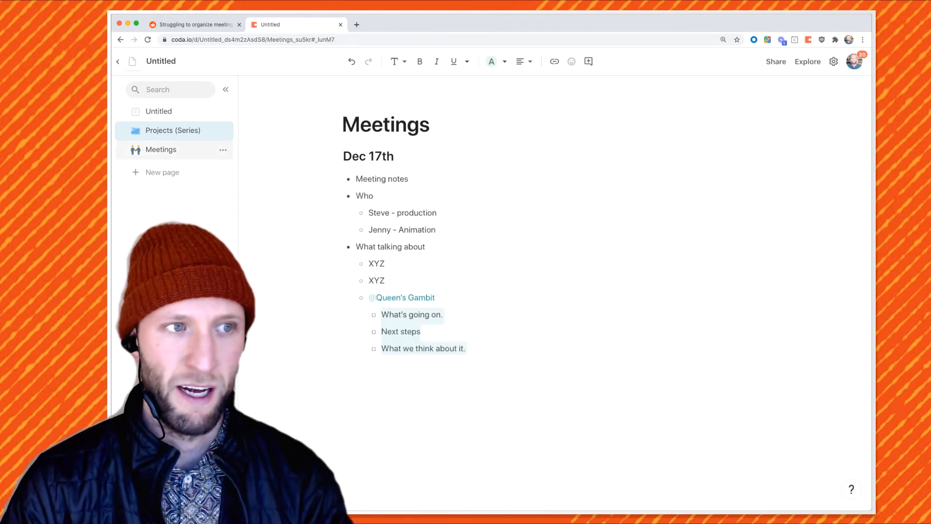
Collapse the Dec 17th section and add a 'Jan 1' heading above it
left_click(333, 156)
left_click(286, 176)
key("Left")
key("Return")
key("Up")
type("Jan 1")
key("Return")
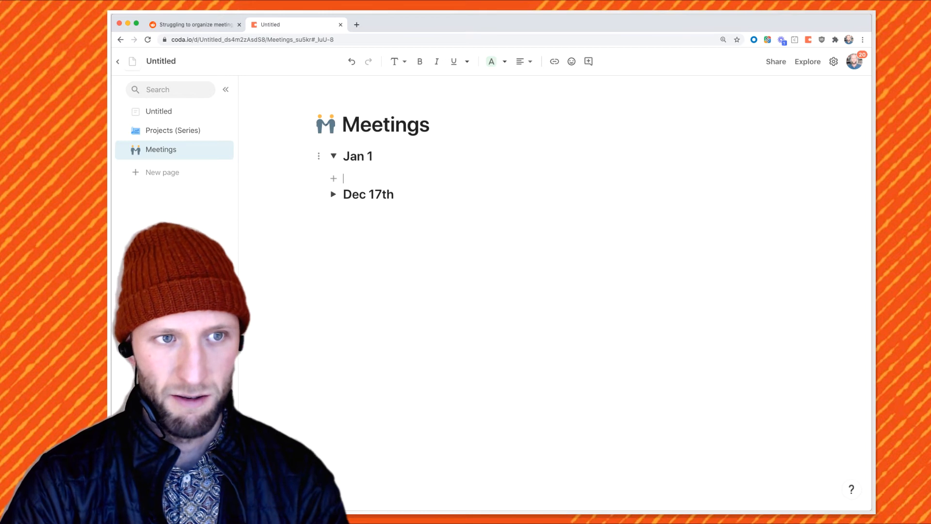
Under Jan 1, add a 'Who' bullet with an indented attendee, then a 'Talking' bullet
type("- Who")
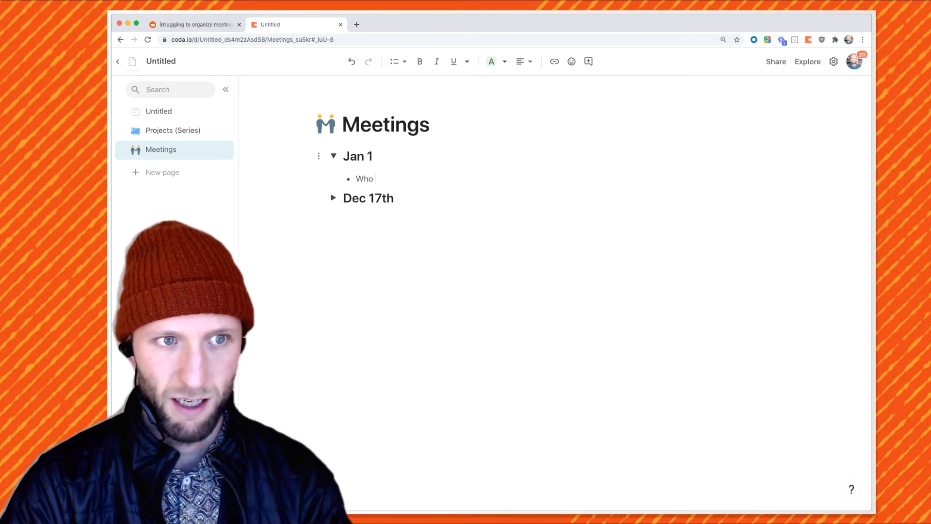
key("Return")
key("Tab")
type("Steve")
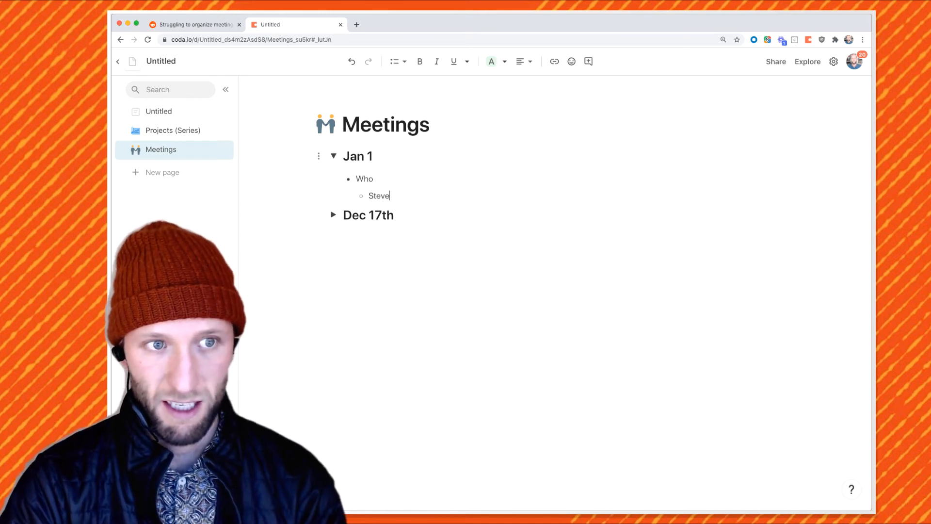
key("Return")
type("Talking")
key("Return")
Add linked @-mentions of Friends and The Office, then collapse the Jan 1 section
type("@fri")
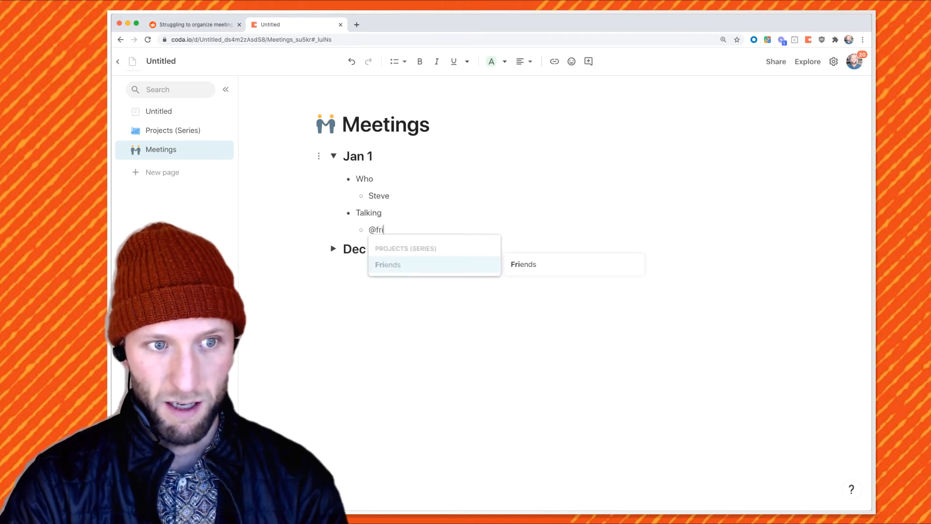
key("Return")
key("Return")
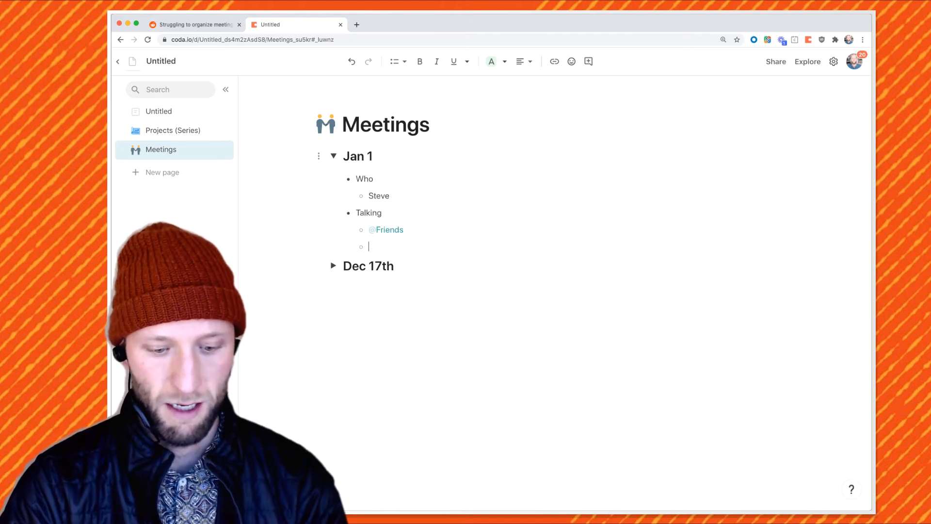
type("@thi")
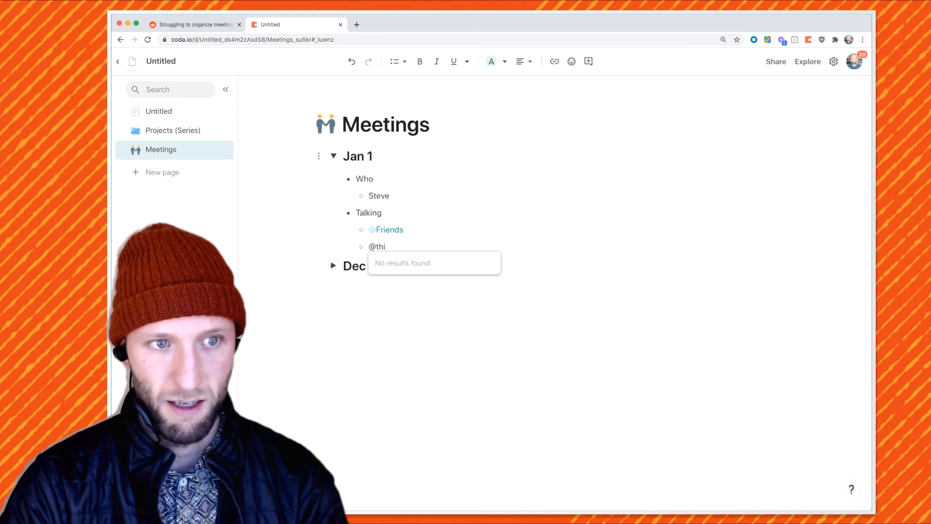
key("BackSpace")
type("e")
key("Return")
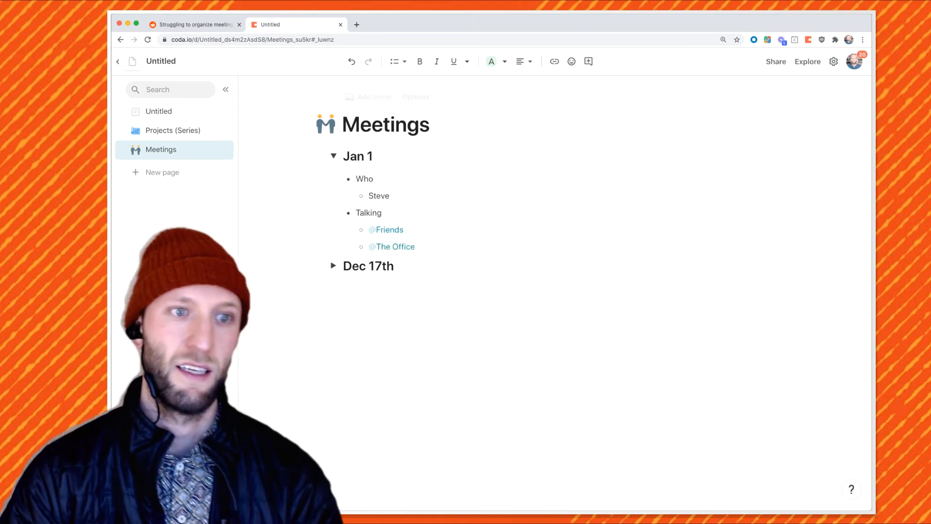
key("Return")
key("Return")
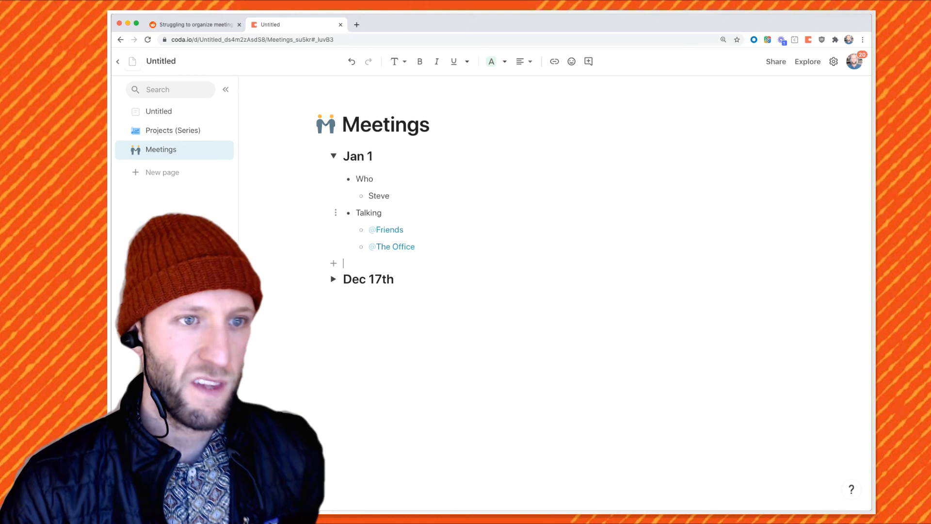
left_click(333, 156)
left_click(172, 130)
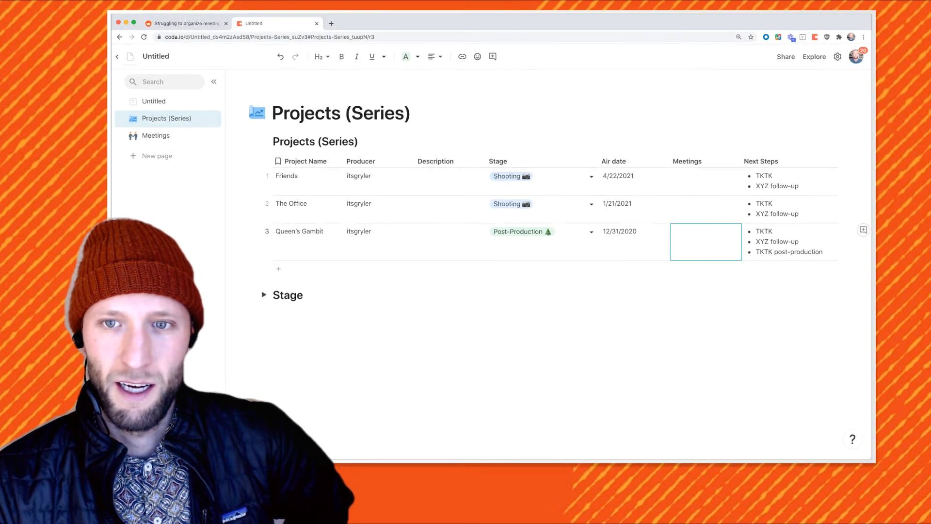
Hide the Description column, then select the three projects' Meetings cells
left_click(454, 183)
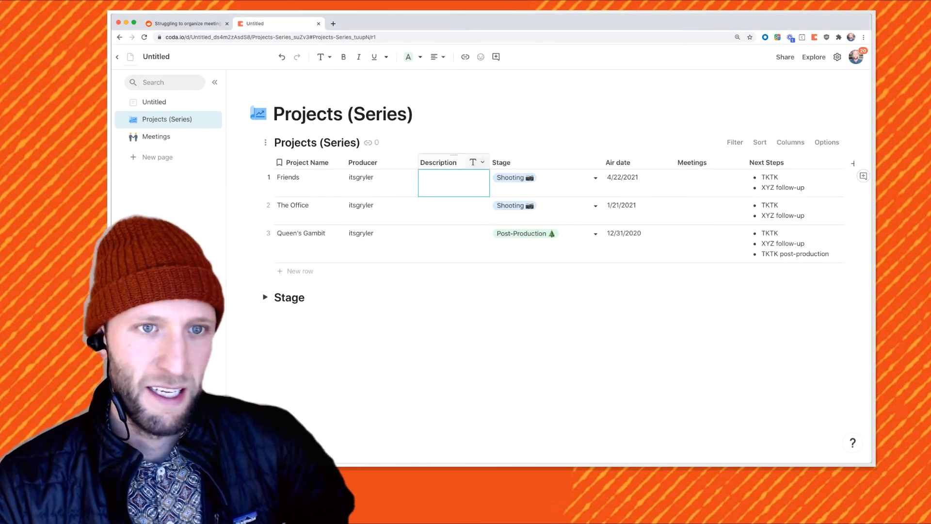
left_click(482, 162)
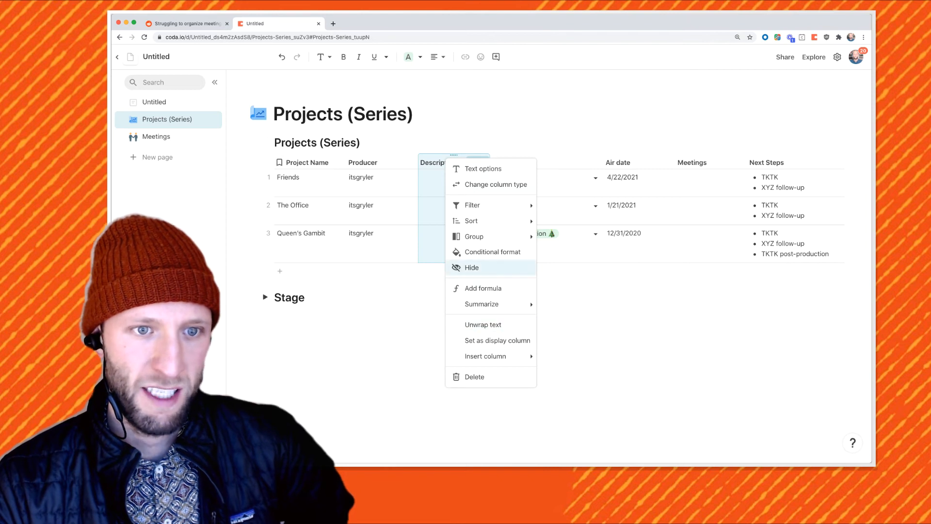
left_click(458, 325)
left_click_drag(639, 182, 639, 242)
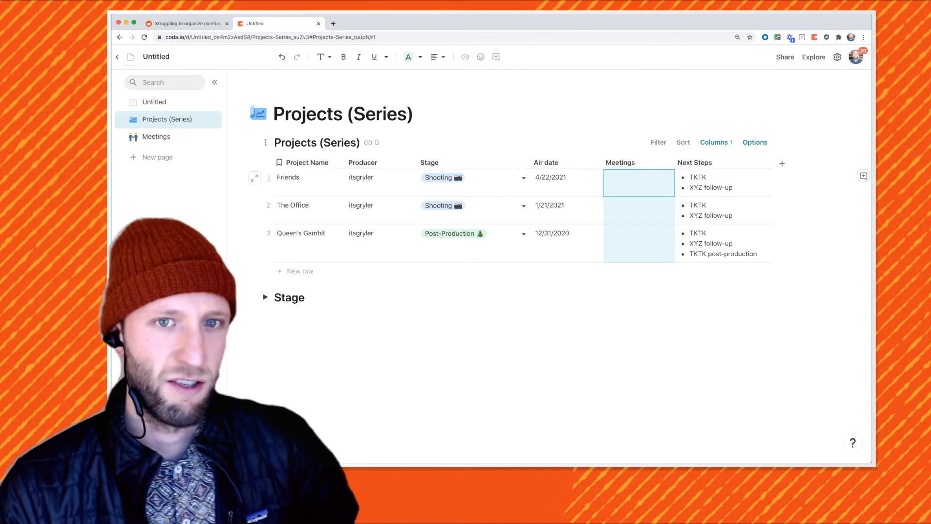
Enter 'Talked about this', 'Talked about that' and 'A third conversation' as the three projects' meeting notes
double_click(639, 183)
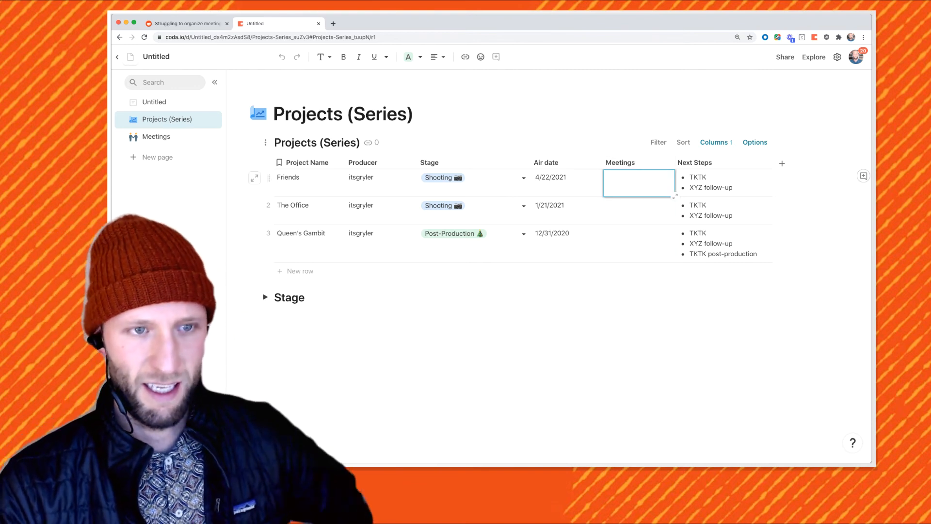
type("Talked about this")
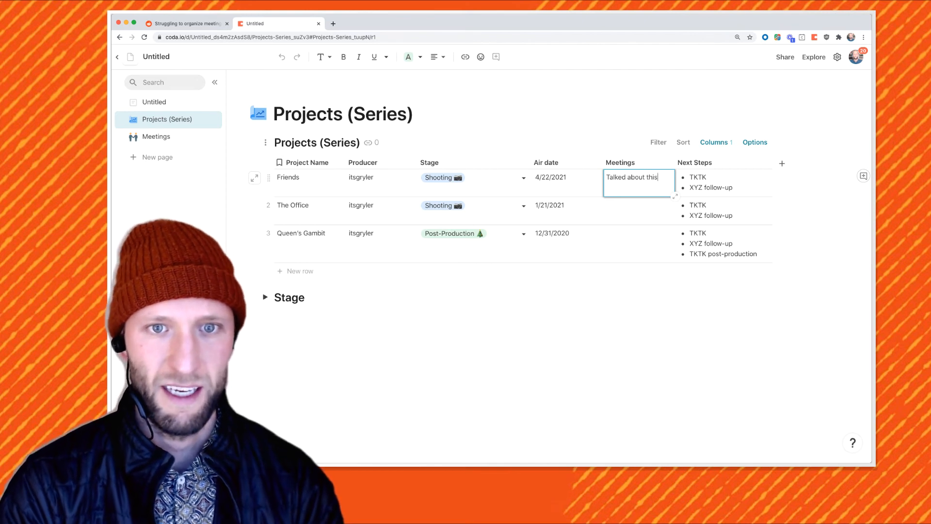
key("Return")
type("Talked ")
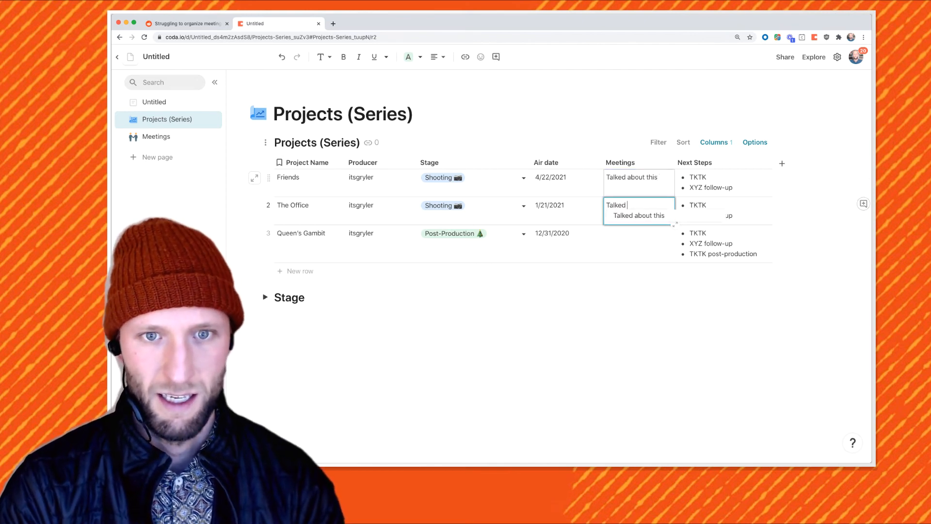
type("about that")
key("Return")
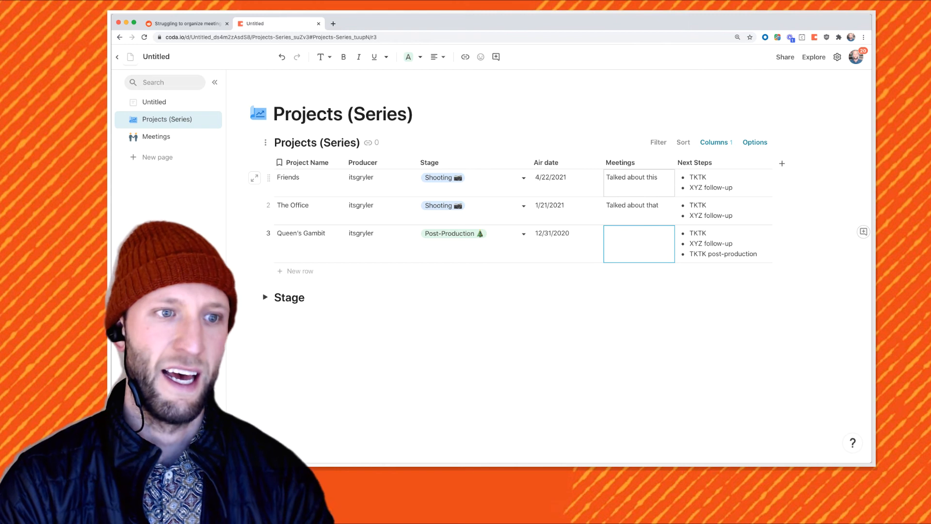
type("A third conv")
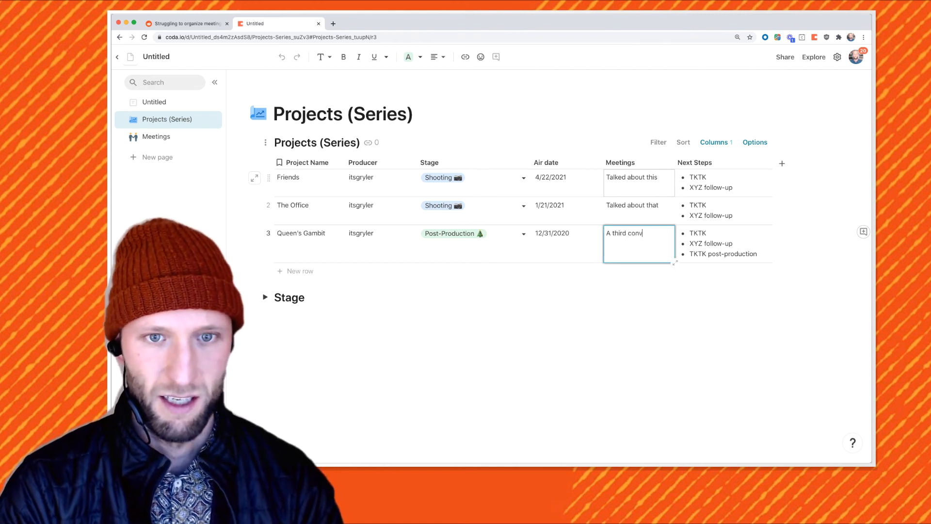
type("ersation.")
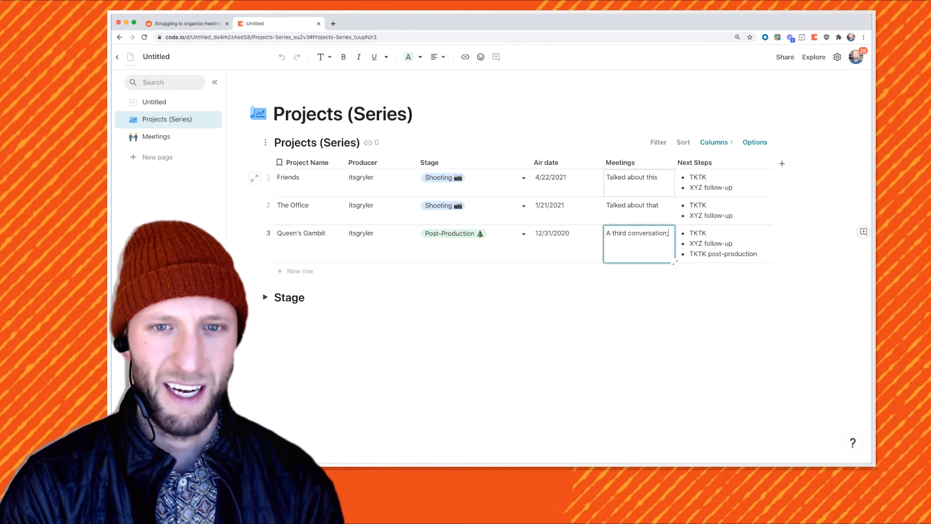
Rename the Untitled page to 'Welcome Scratch' and give it a scroll icon
left_click(311, 211)
left_click(154, 102)
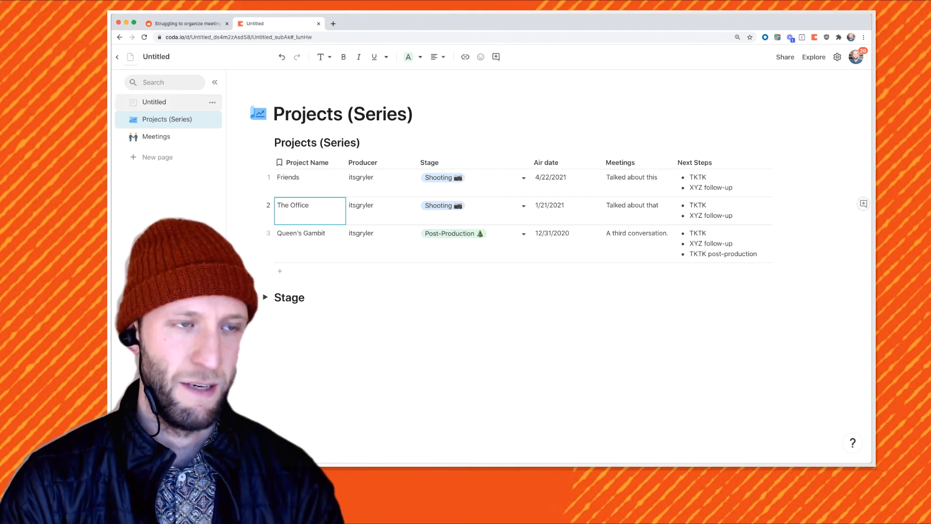
left_click(154, 102)
type("Weclome /")
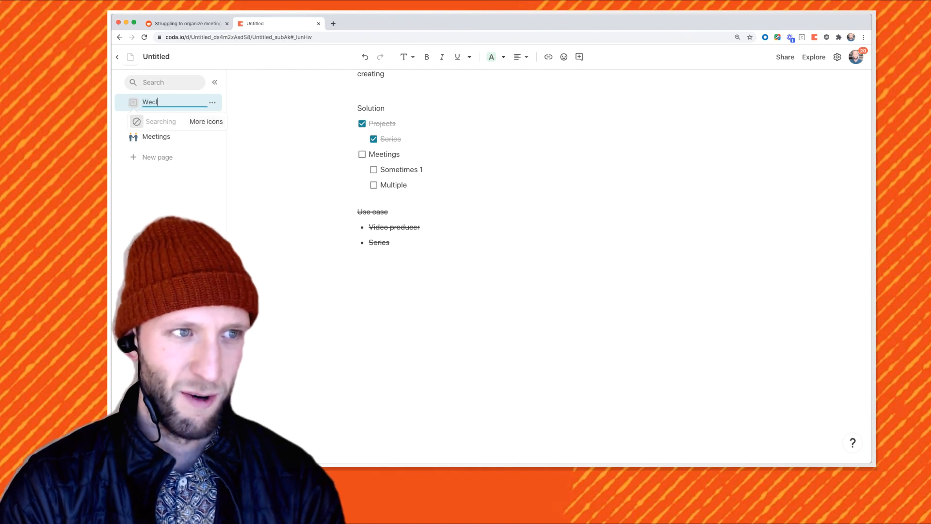
key("BackSpace")
key("BackSpace")
key("BackSpace")
key("BackSpace")
key("BackSpace")
key("BackSpace")
key("BackSpace")
type("lcome Cra")
key("BackSpace")
key("BackSpace")
key("BackSpace")
type("Scratch")
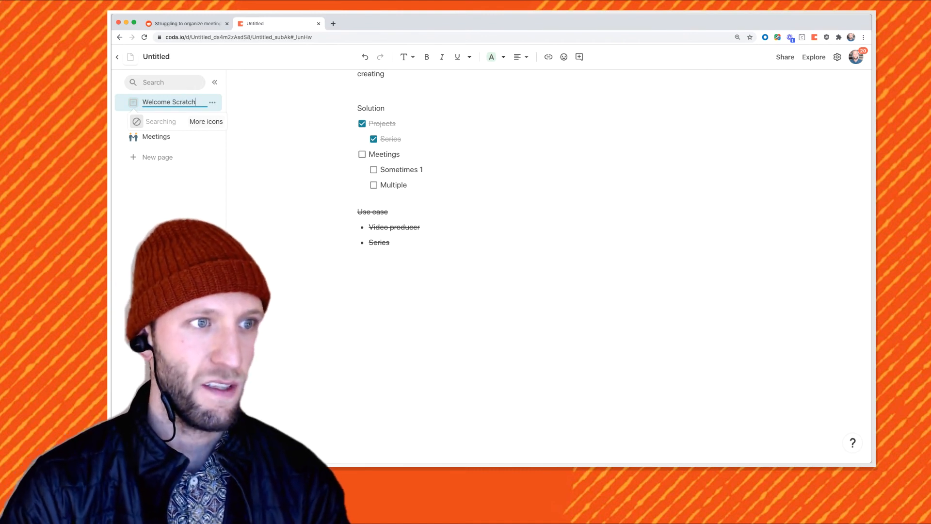
left_click(206, 121)
left_click(154, 136)
Retitle the doc 'Video Producer Projects & Meeting Template'
left_click(173, 56)
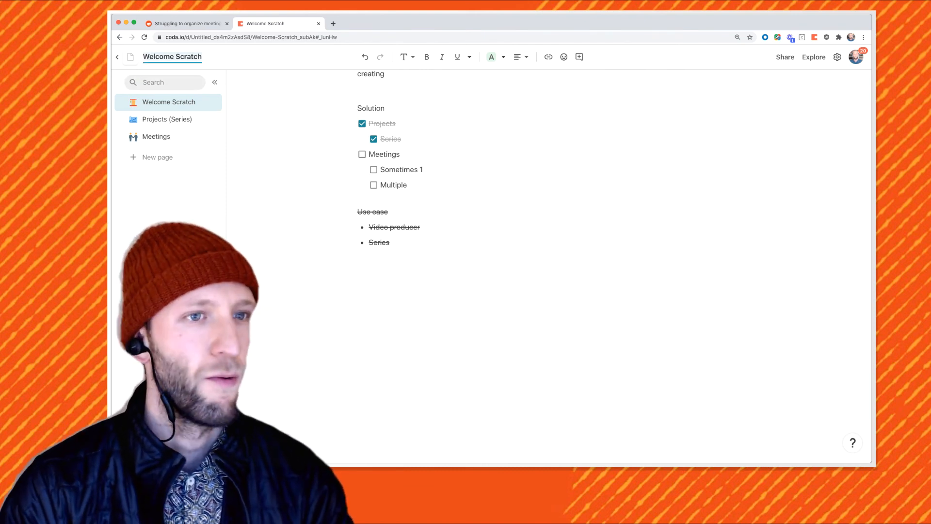
scroll(548, 267, "up", 15)
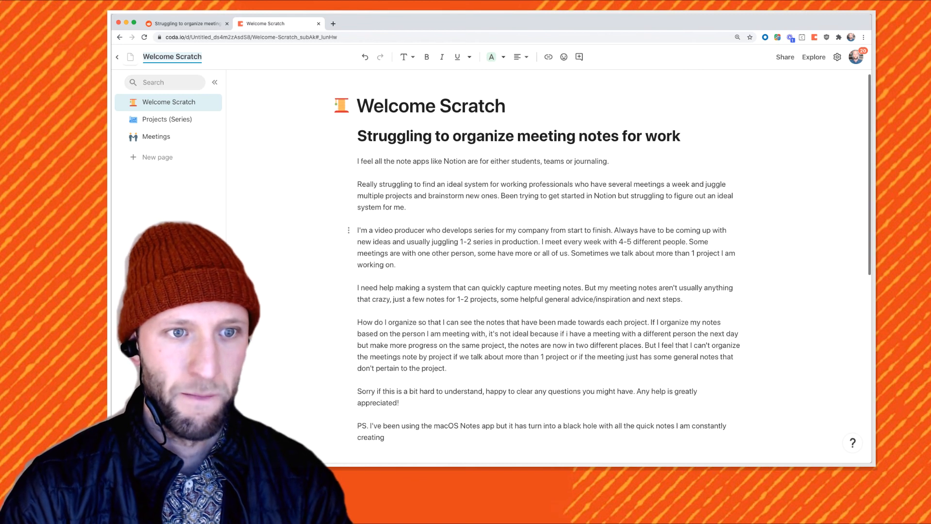
left_click_drag(374, 231, 426, 231)
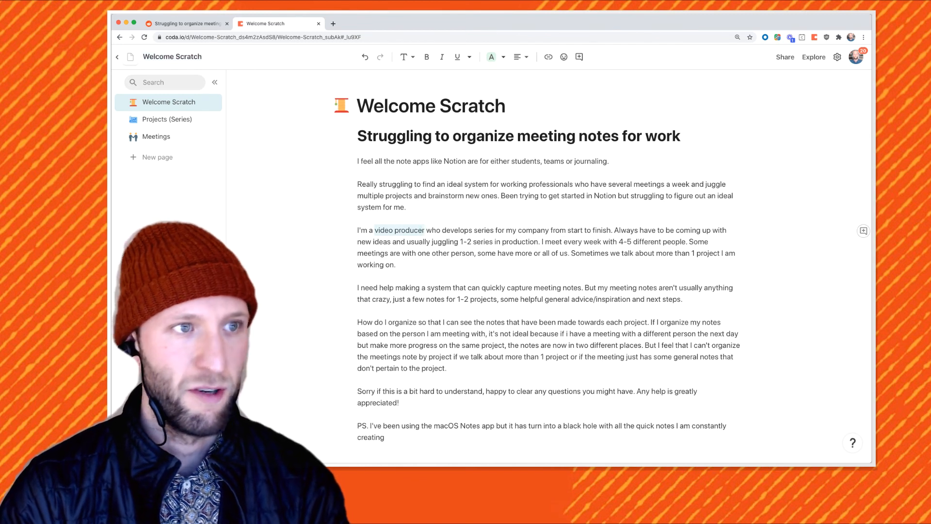
left_click(172, 57)
type("Vid")
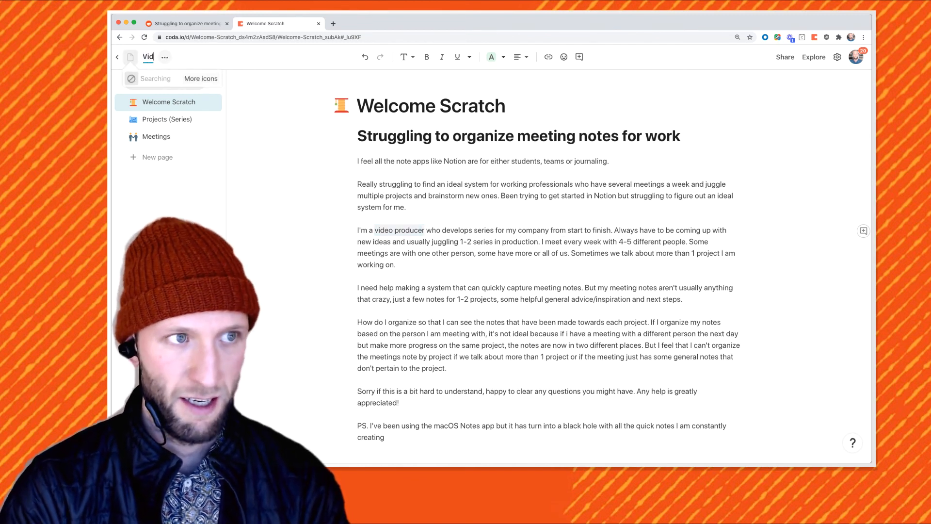
type("eo Producer")
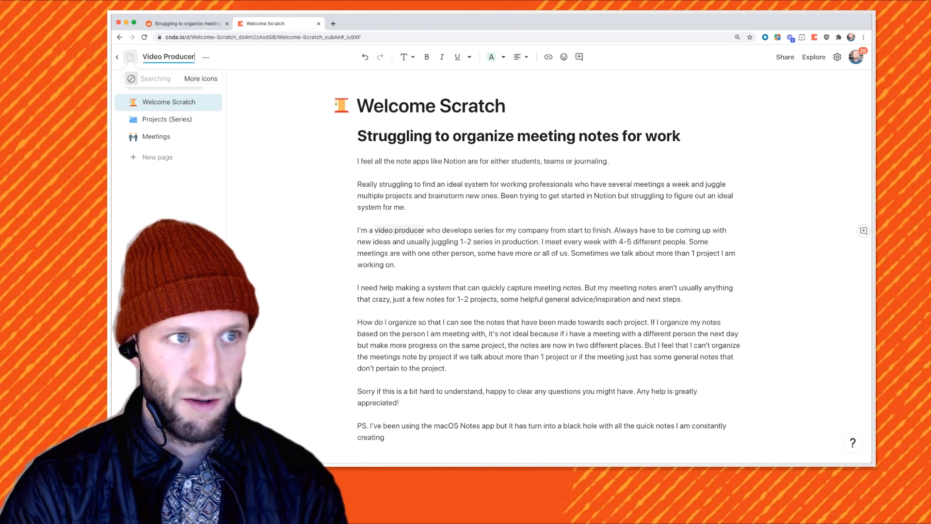
type(" Projects ")
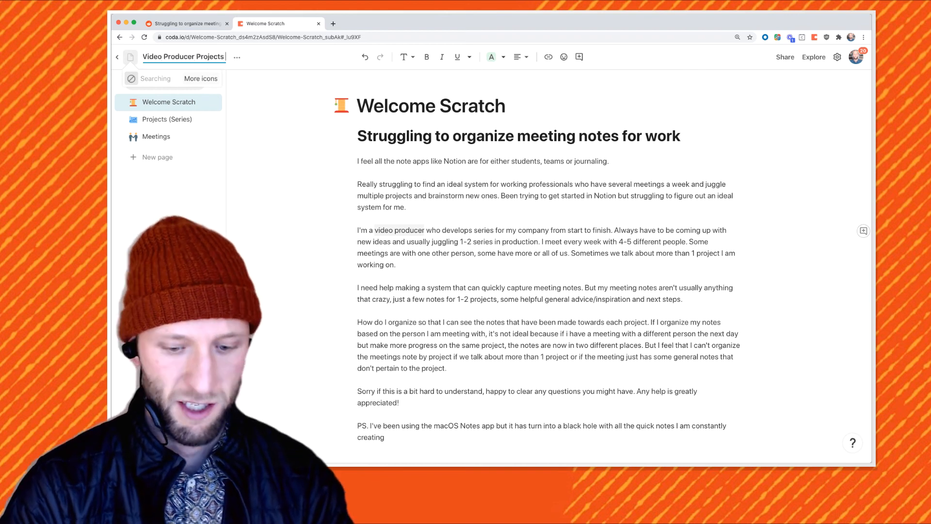
type("& Meeting Template")
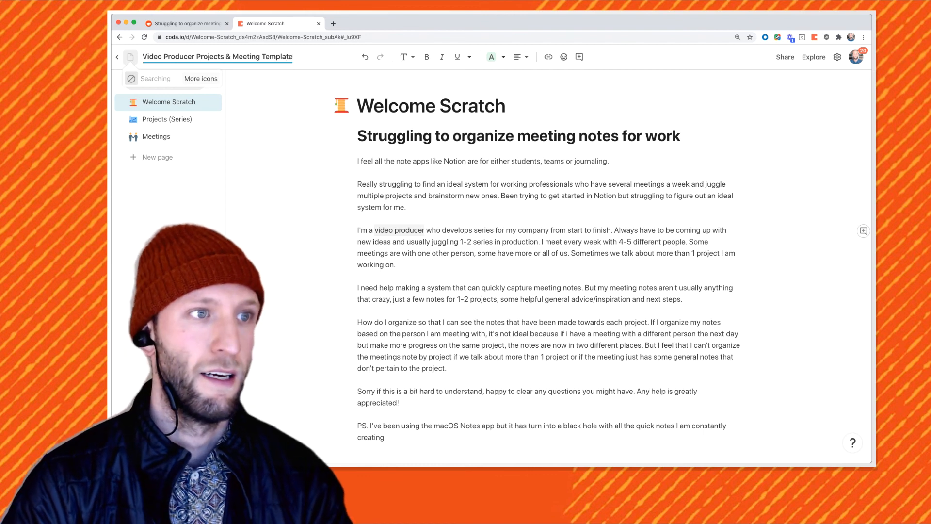
key("Return")
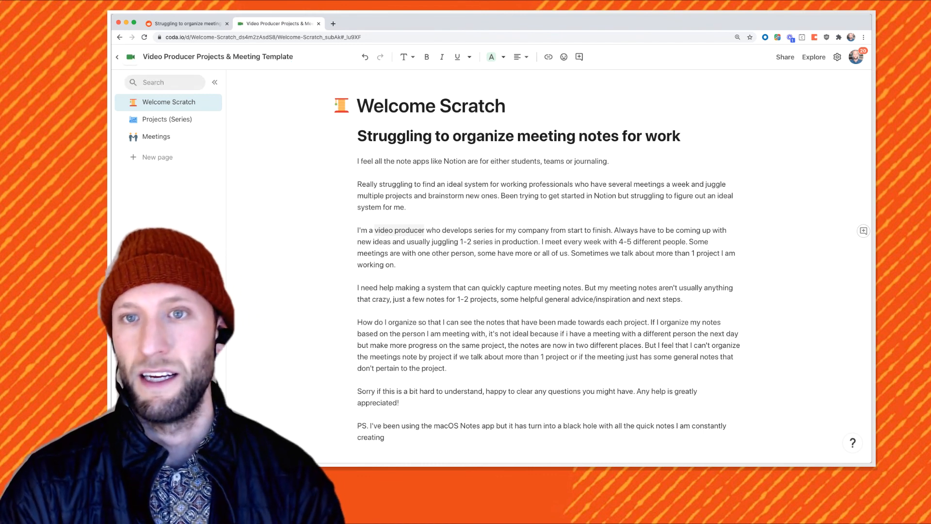
In publish settings, make the doc discoverable under Productivity with sign-up credits off
left_click(785, 57)
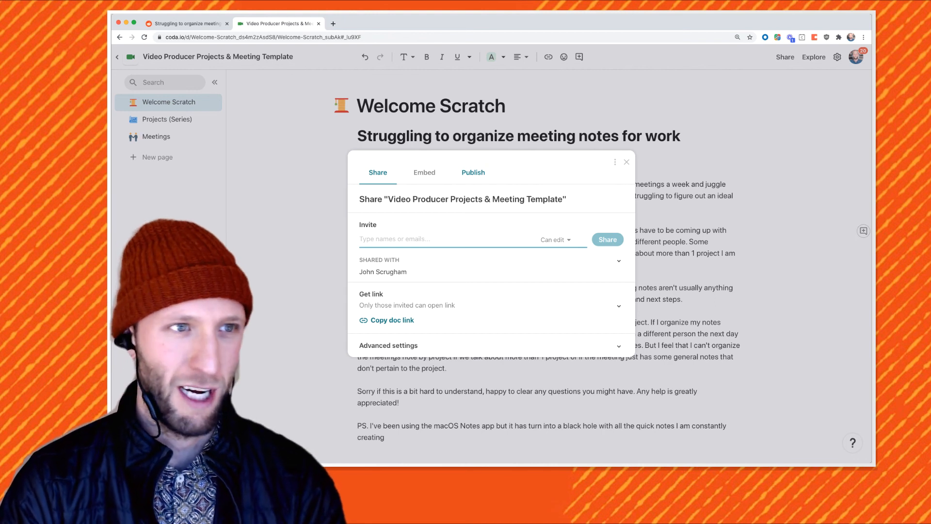
left_click(473, 172)
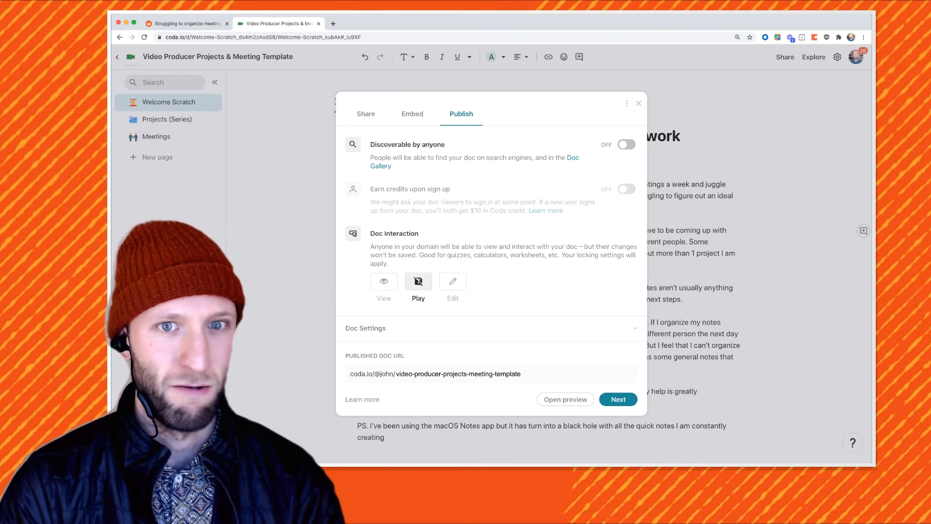
left_click(626, 144)
left_click(387, 176)
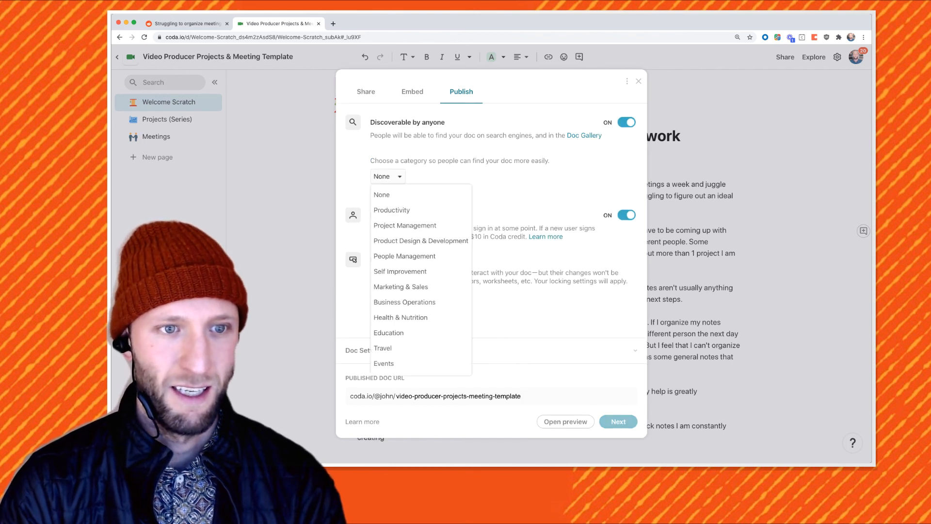
left_click(390, 210)
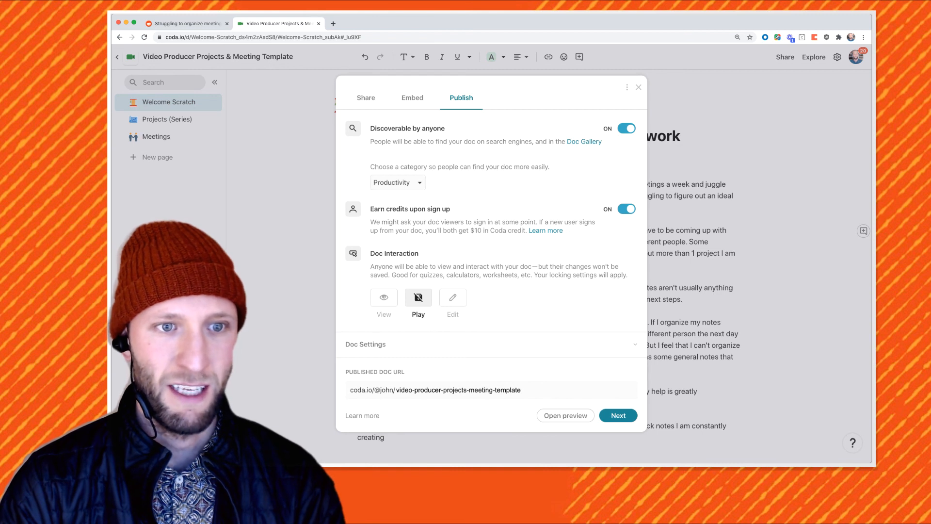
left_click(627, 208)
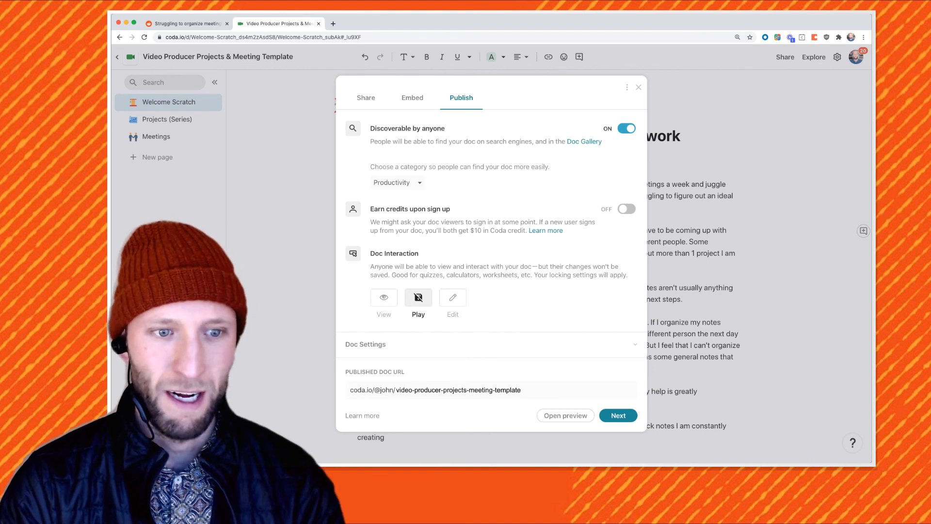
Allow copying, hide pages in the top nav, turn off standard alignment, publish, and copy the link
left_click(365, 344)
scroll(491, 291, "down", 2)
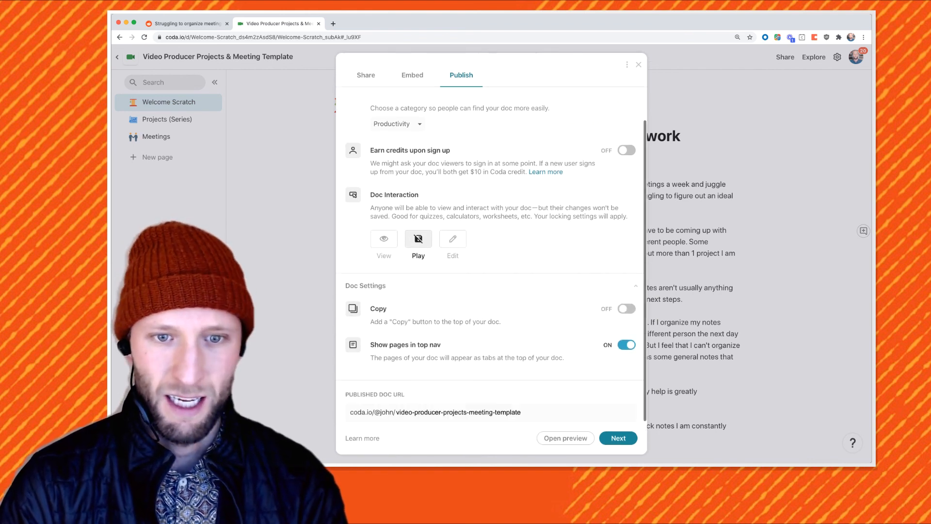
left_click(626, 309)
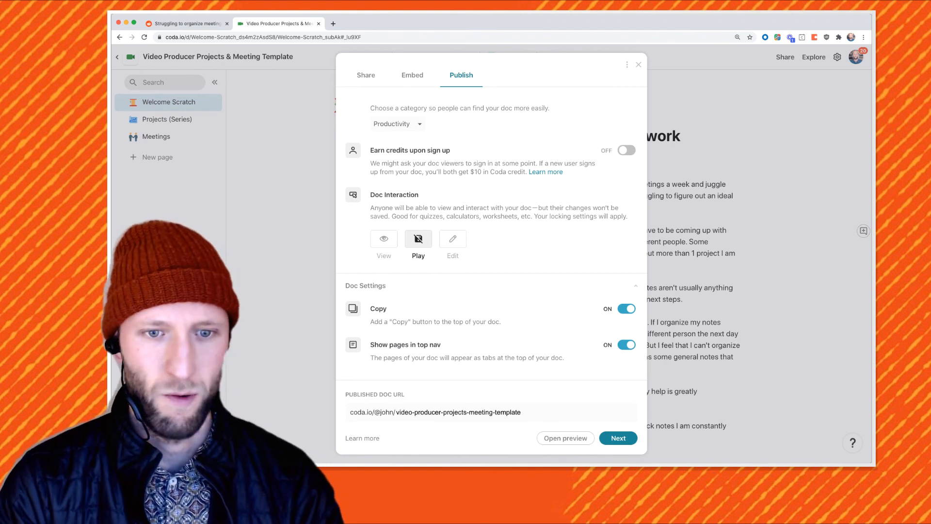
left_click(627, 345)
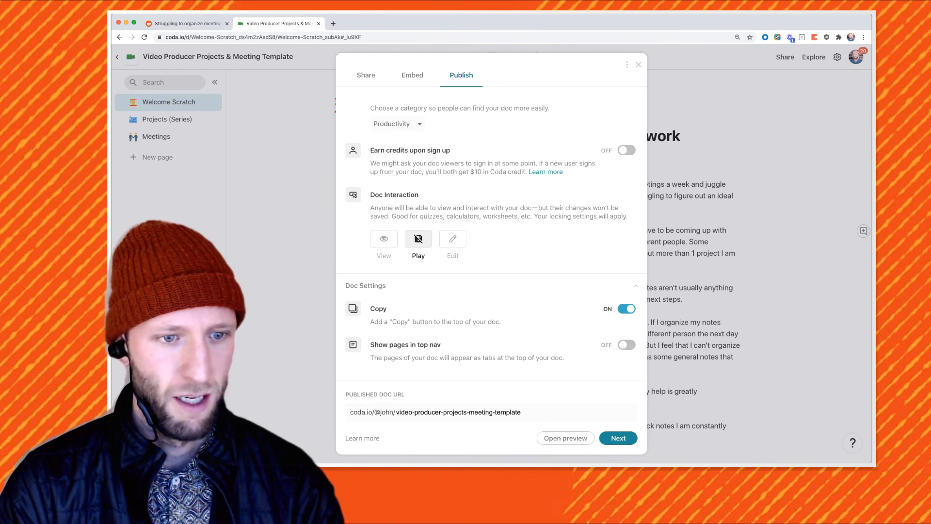
left_click_drag(522, 412, 396, 412)
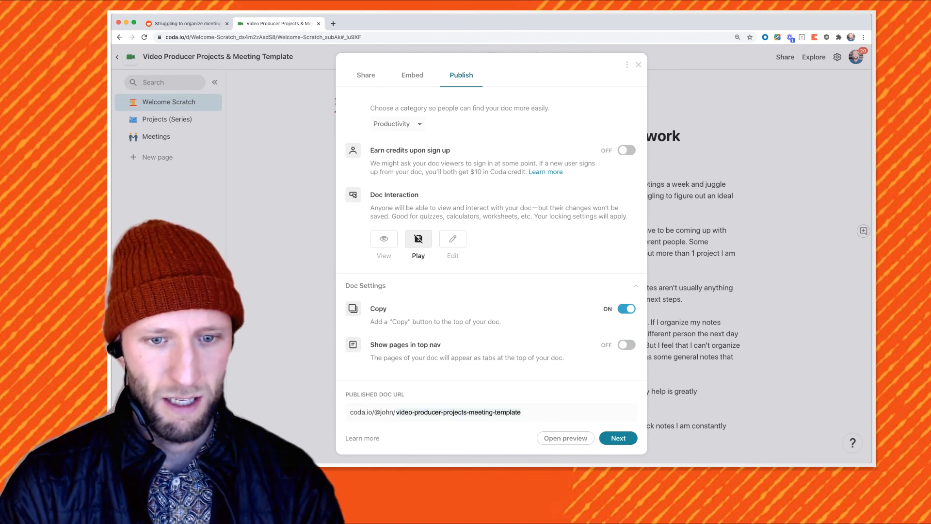
left_click(618, 438)
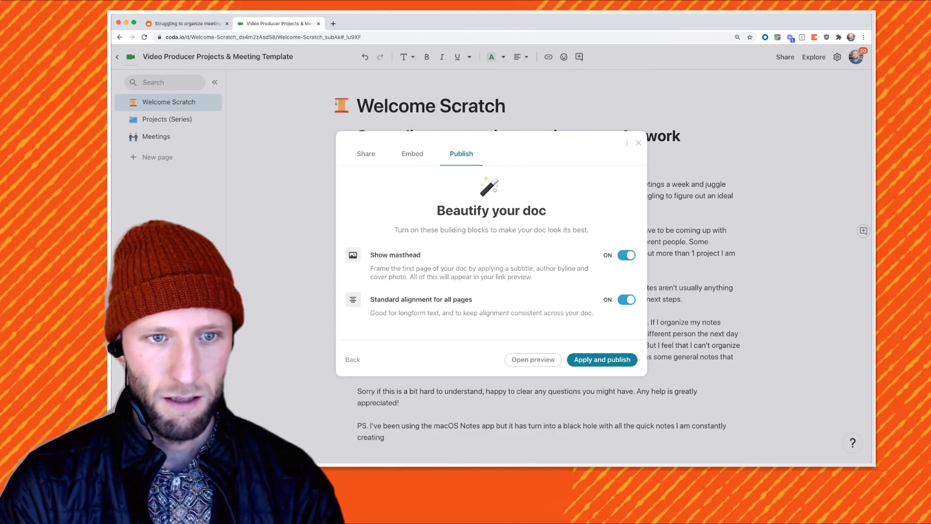
left_click(626, 300)
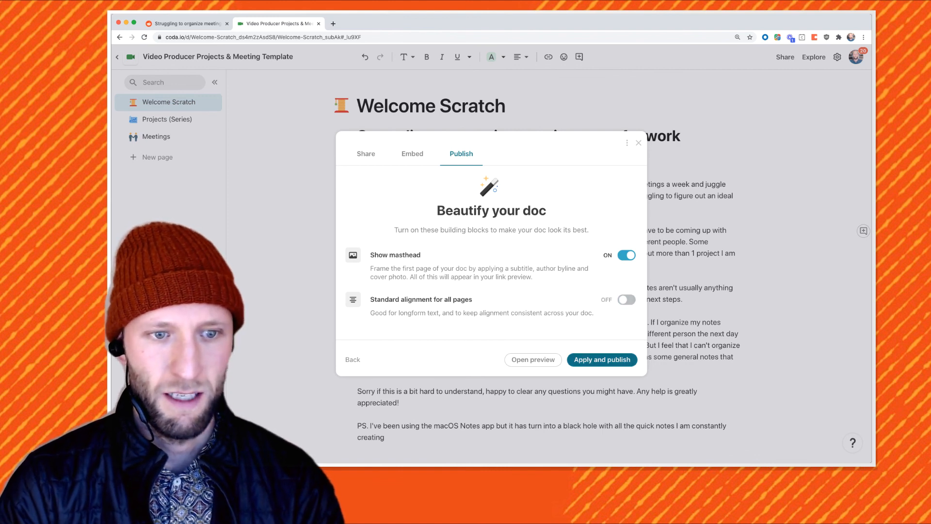
left_click(602, 359)
left_click(561, 287)
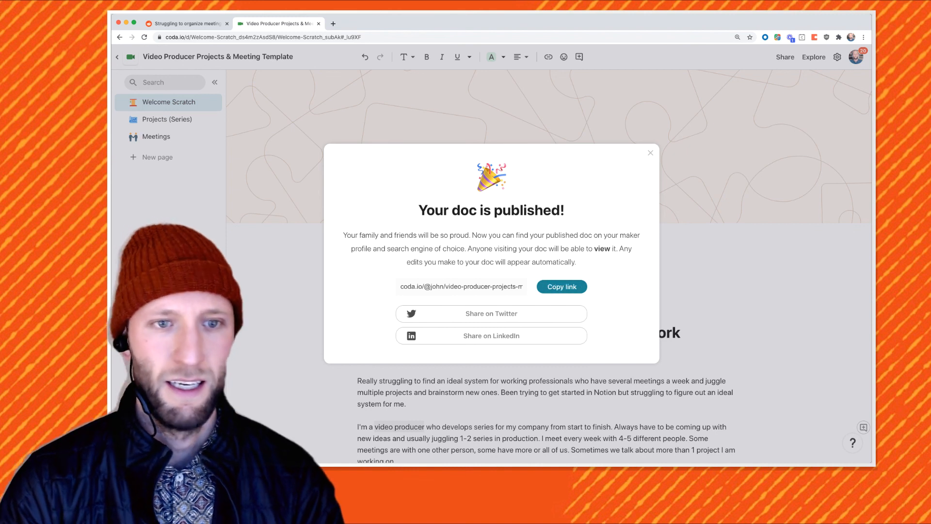
Set the page cover to the blue glass building photo found on Unsplash with 'the office'
key("Escape")
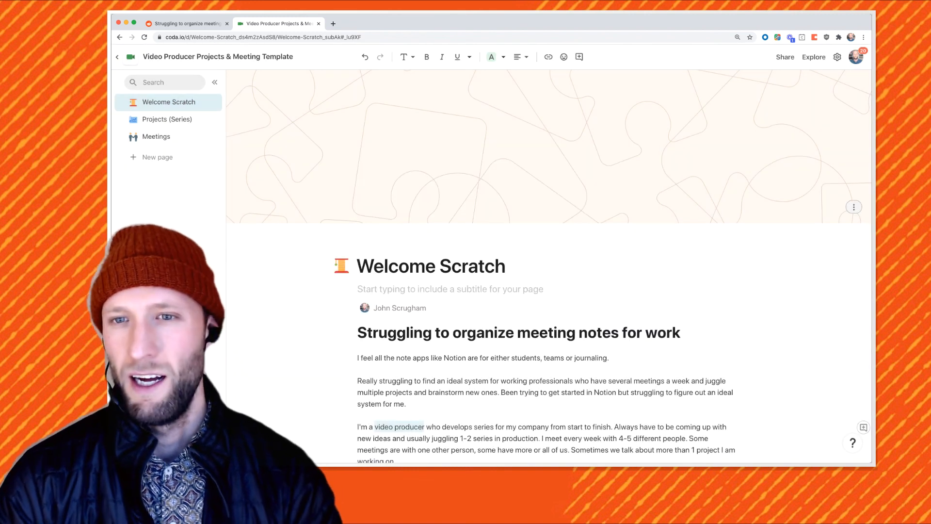
left_click(853, 207)
left_click(805, 225)
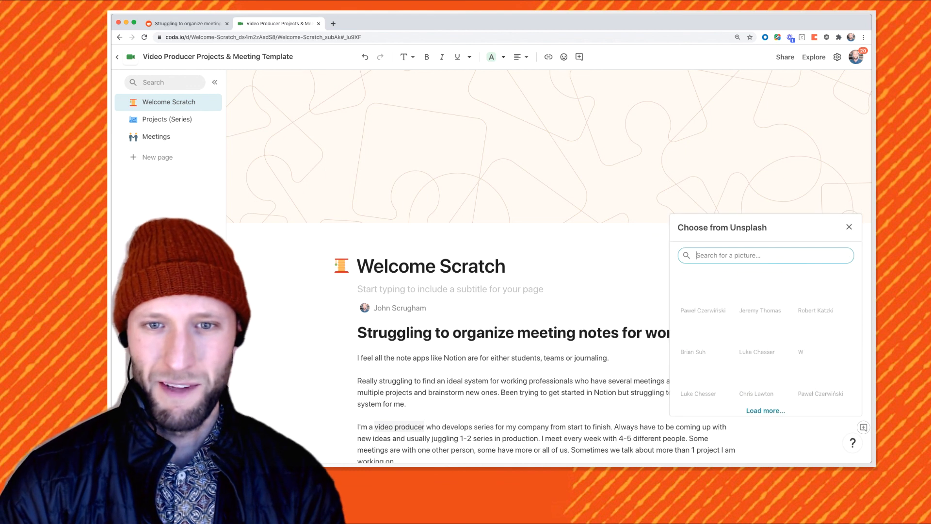
type("the office")
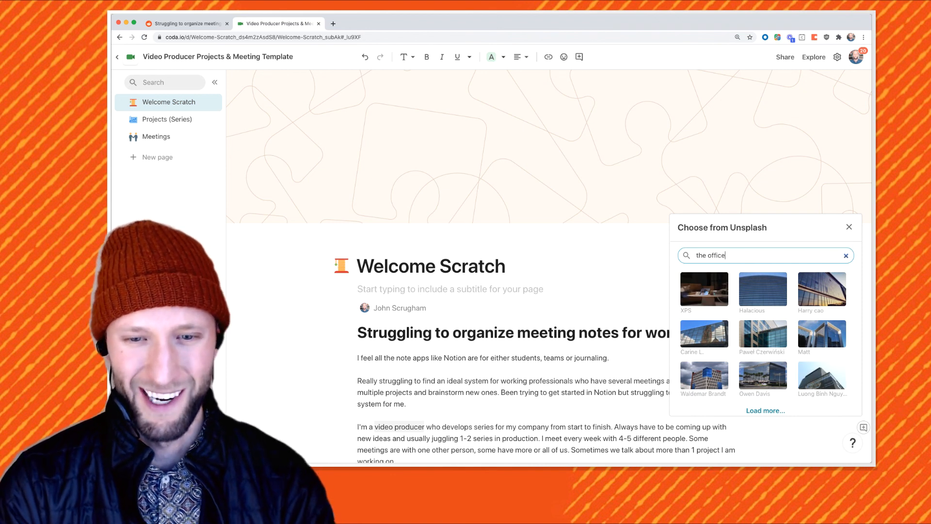
left_click(763, 289)
left_click(606, 306)
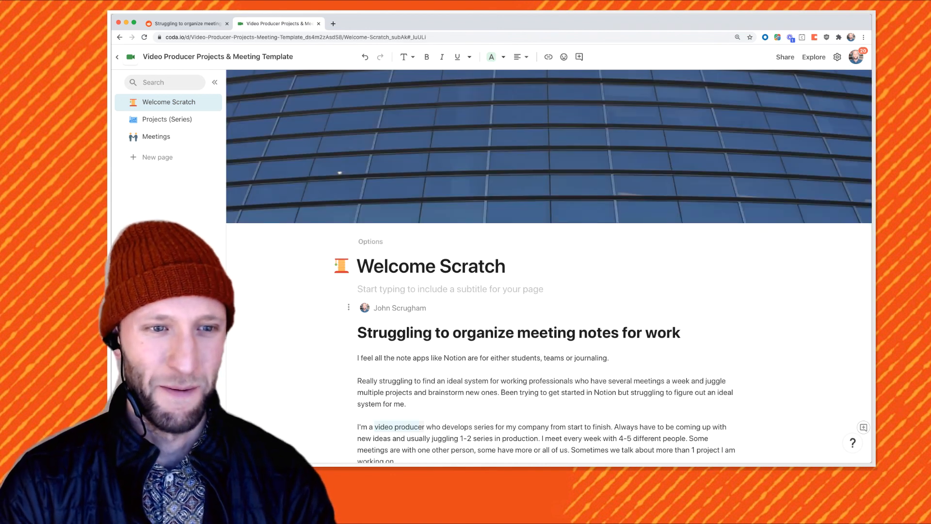
left_click(506, 266)
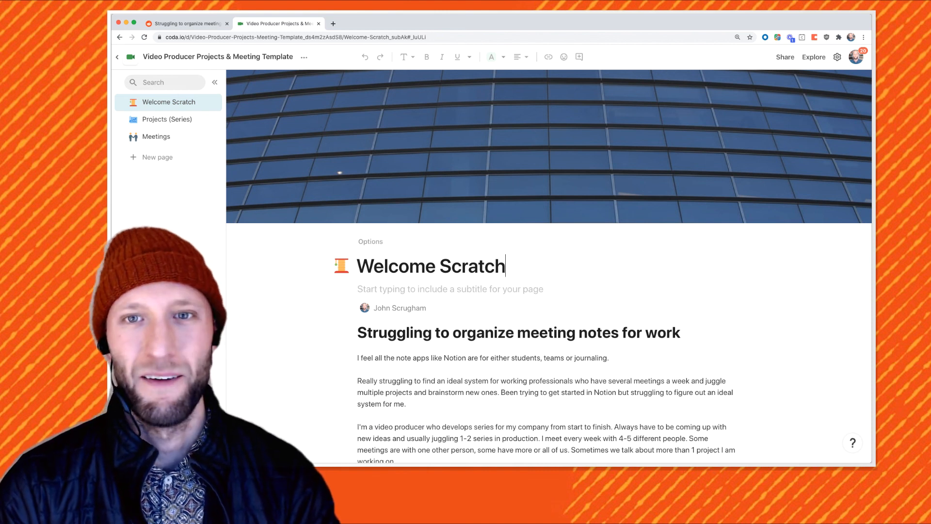
On the Reddit post, draft a comment with the pasted Coda link and 'Drop in the video'
key("ctrl+shift+Tab")
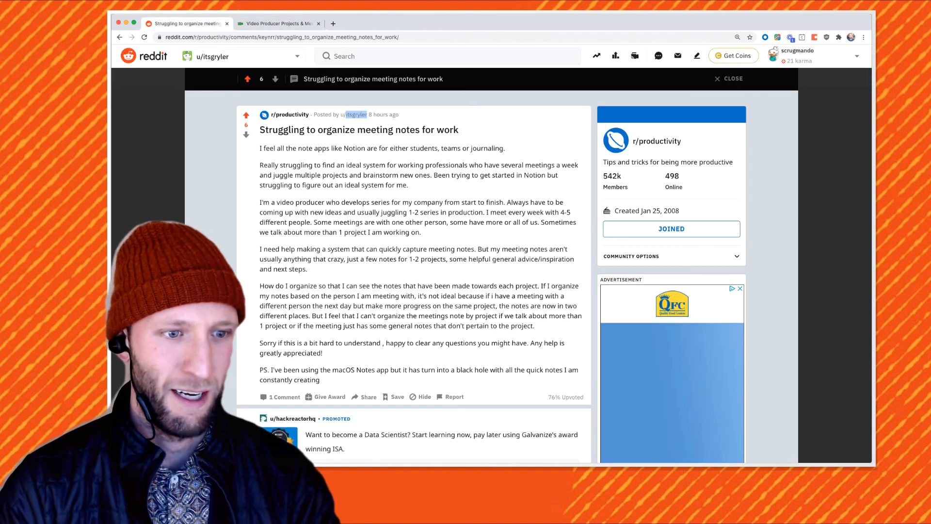
scroll(413, 267, "down", 10)
scroll(336, 261, "up", 1)
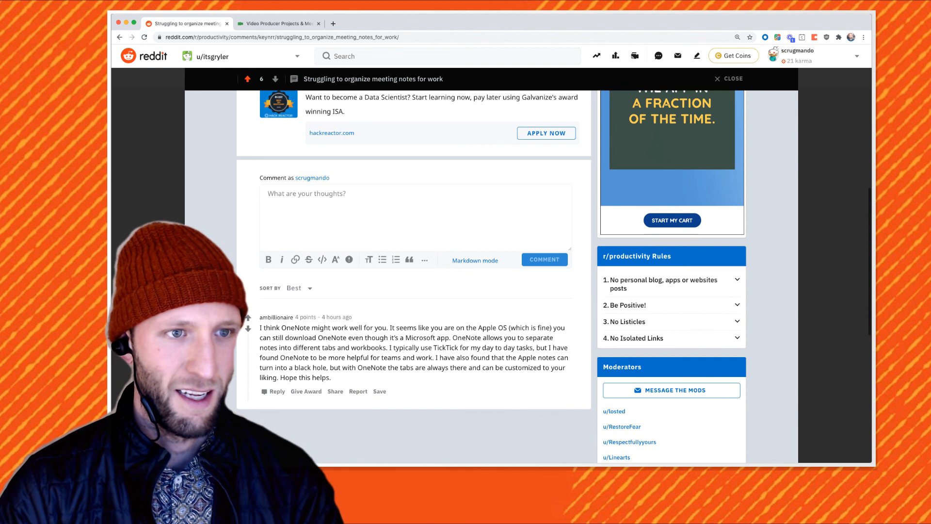
left_click(336, 211)
type("https://coda.io/@john/video-producer-projects-meeting-template")
key("Return")
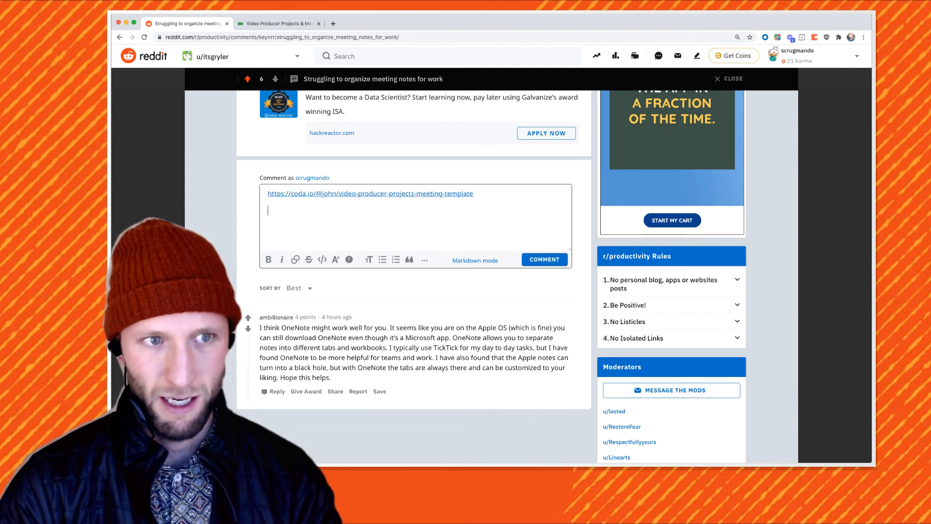
type("Drop in the ")
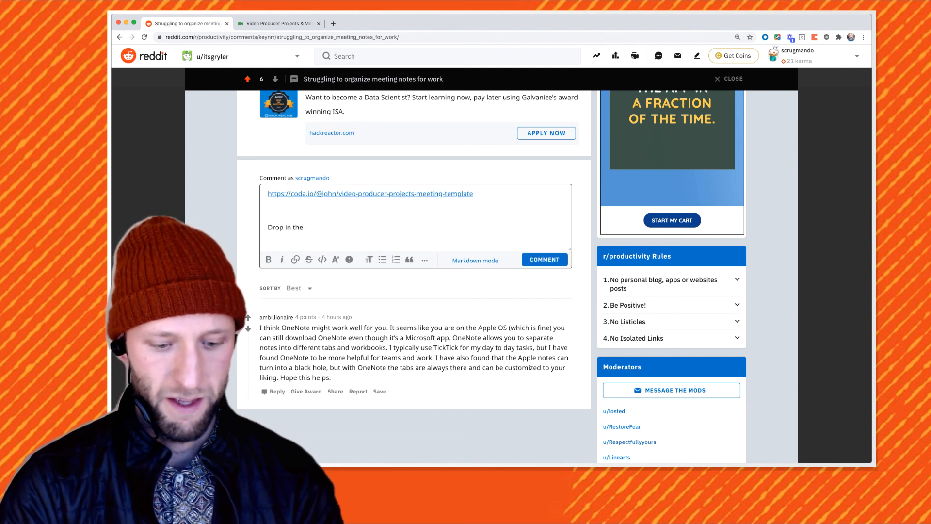
type("video")
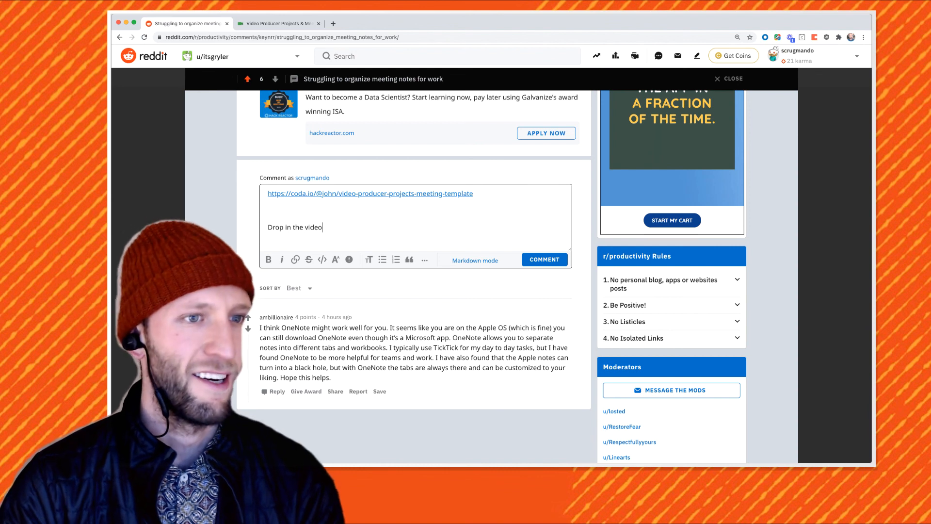
scroll(414, 272, "up", 4)
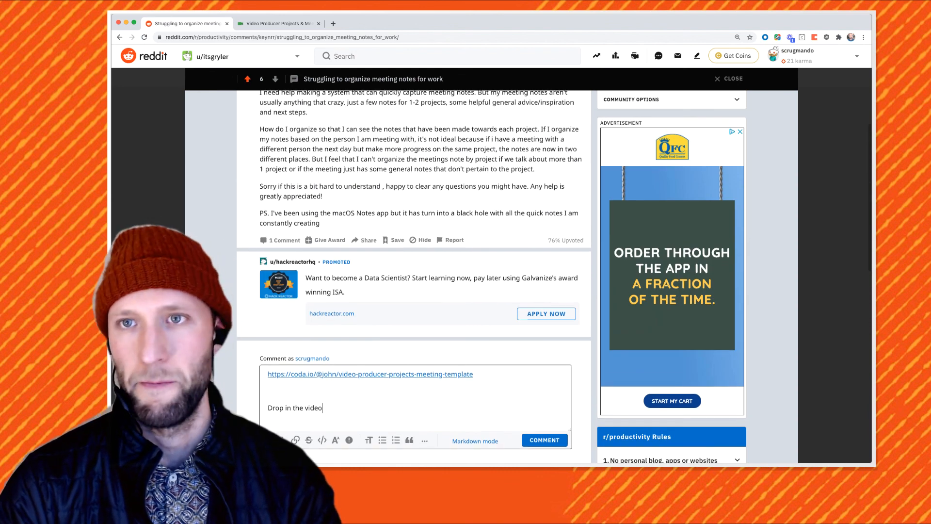